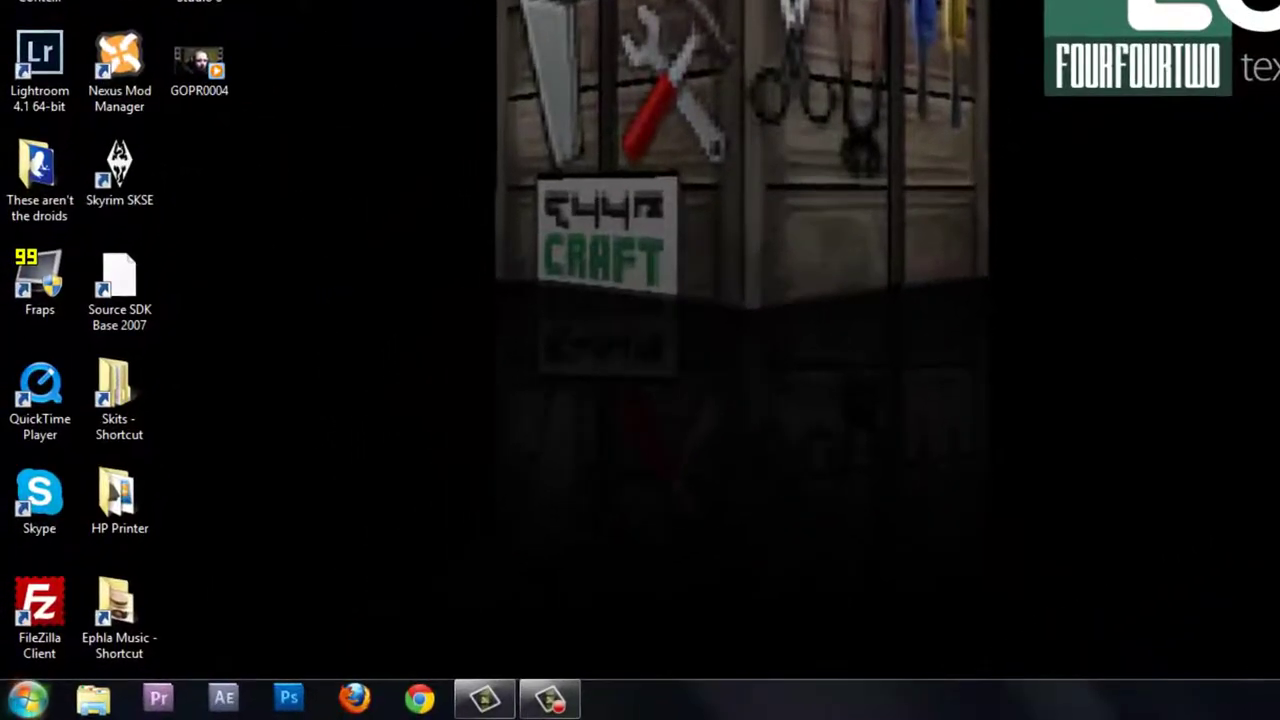
Check the computer's system properties for the operating system type, and close the window
left_click(24, 704)
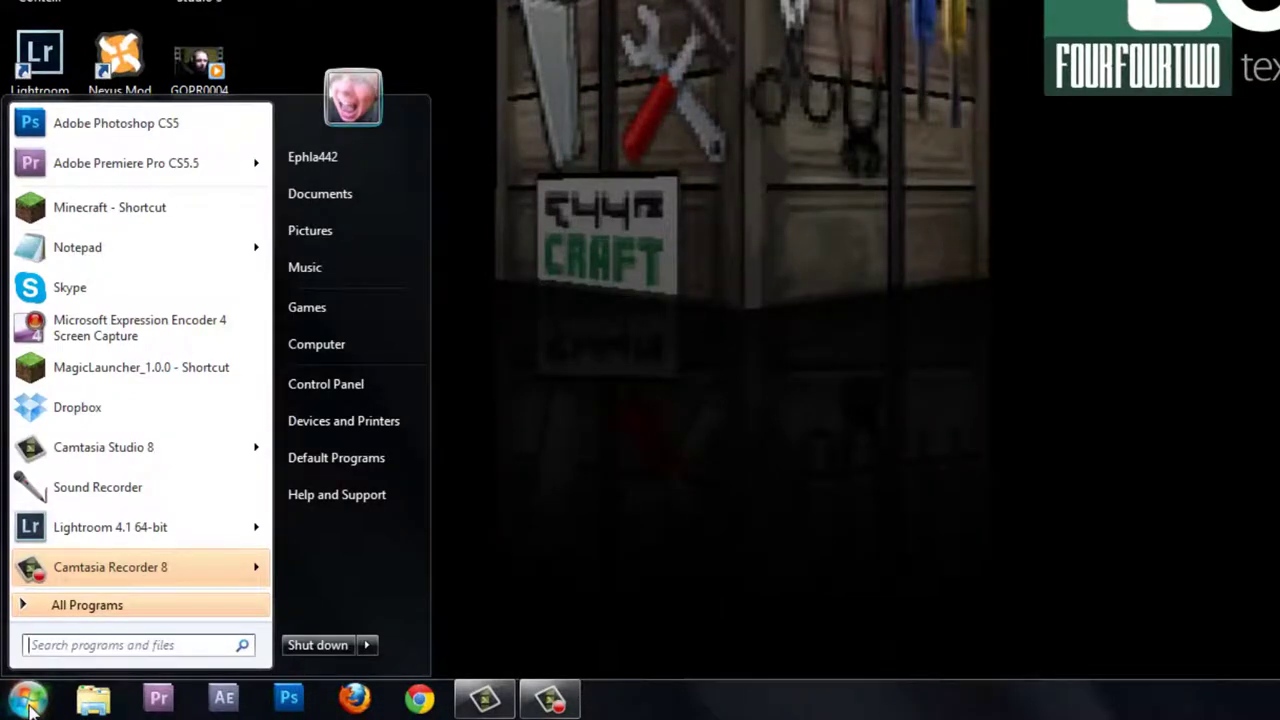
right_click(352, 357)
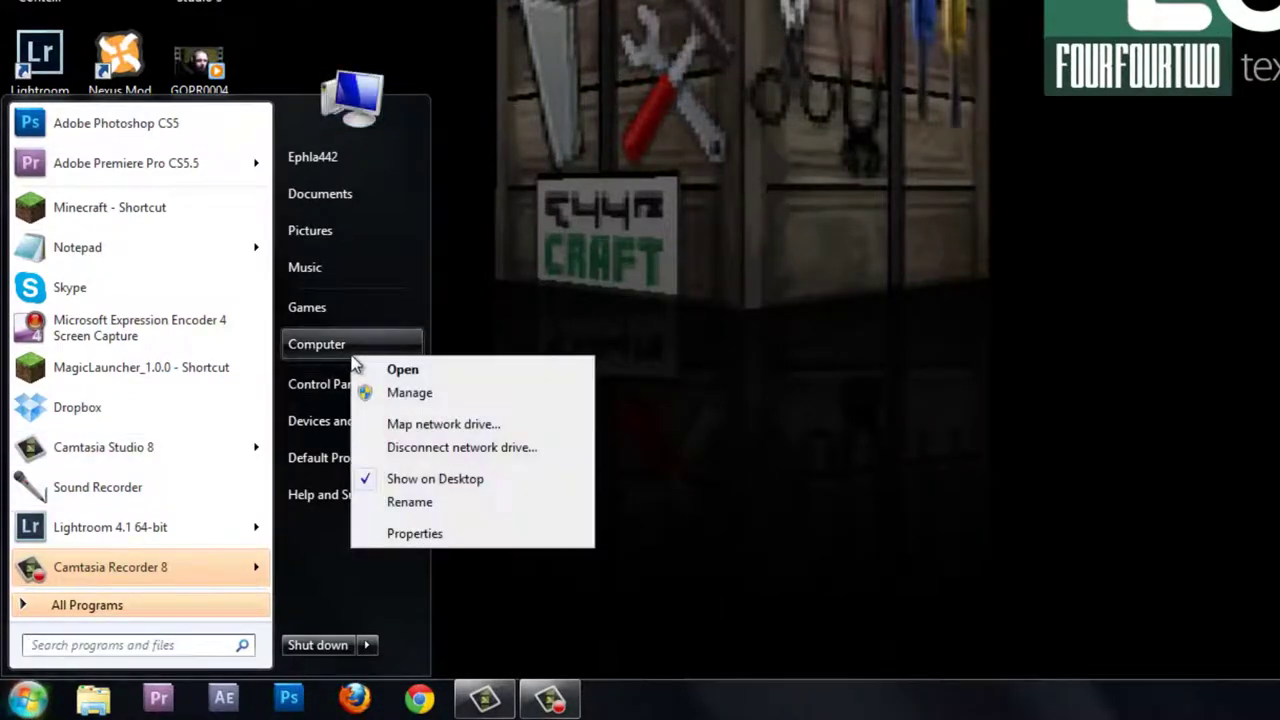
left_click(432, 533)
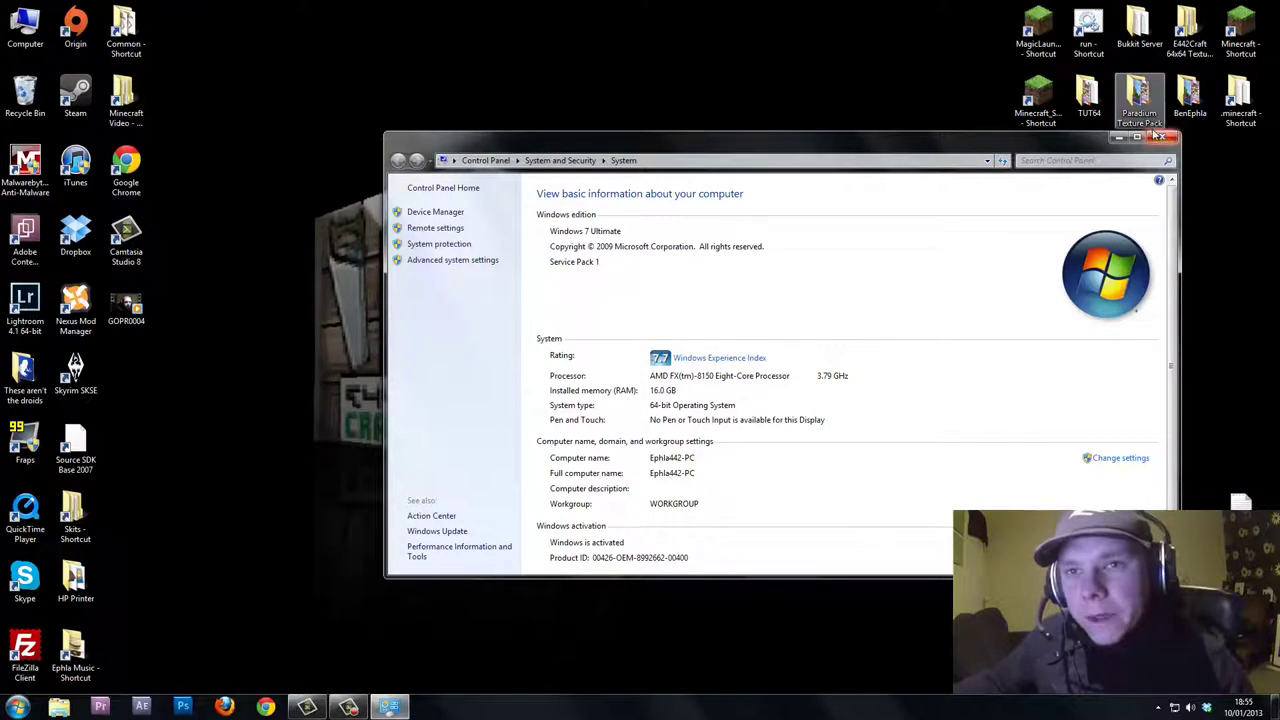
left_click(1164, 139)
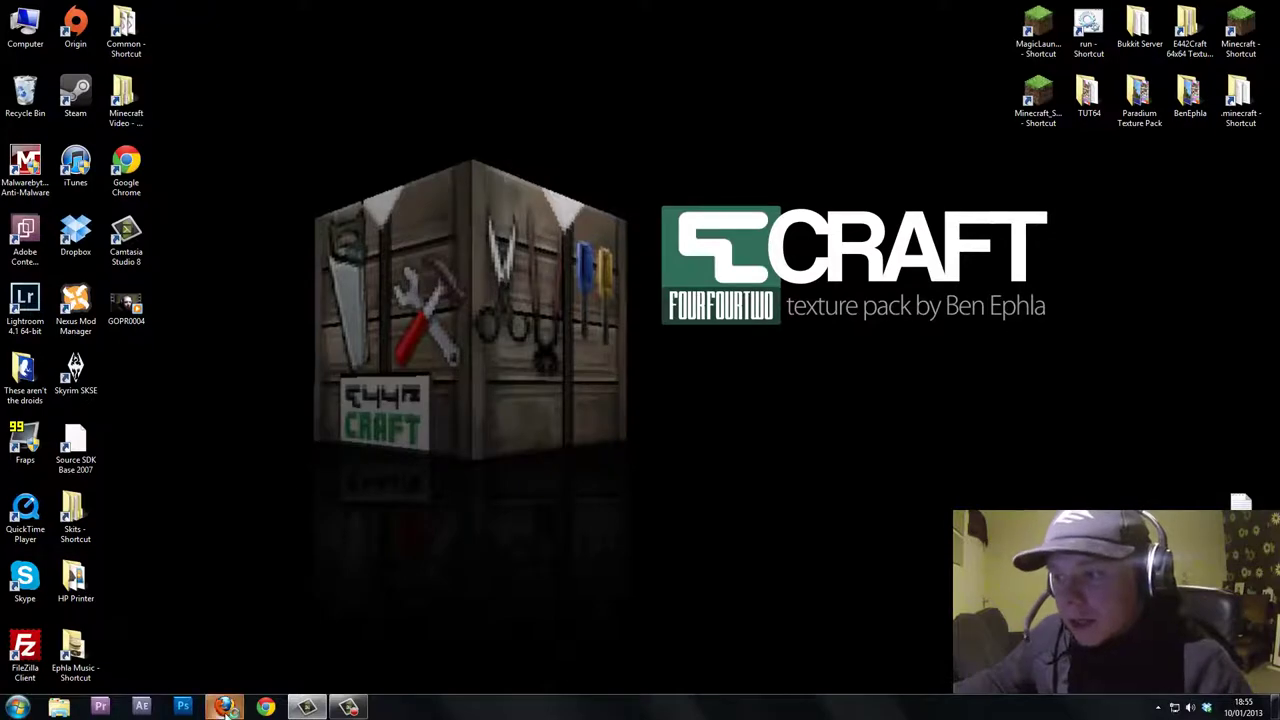
Switch to Firefox and search Google for "winrar"
left_click(224, 707)
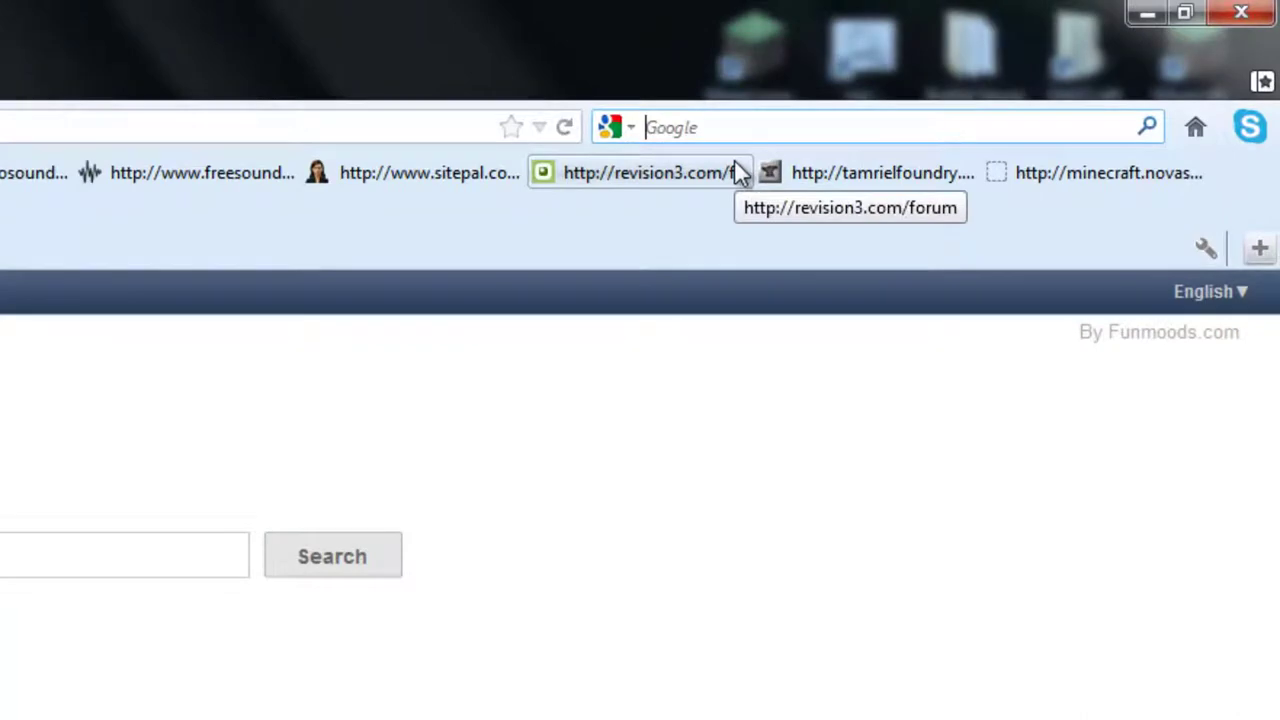
type("winrar")
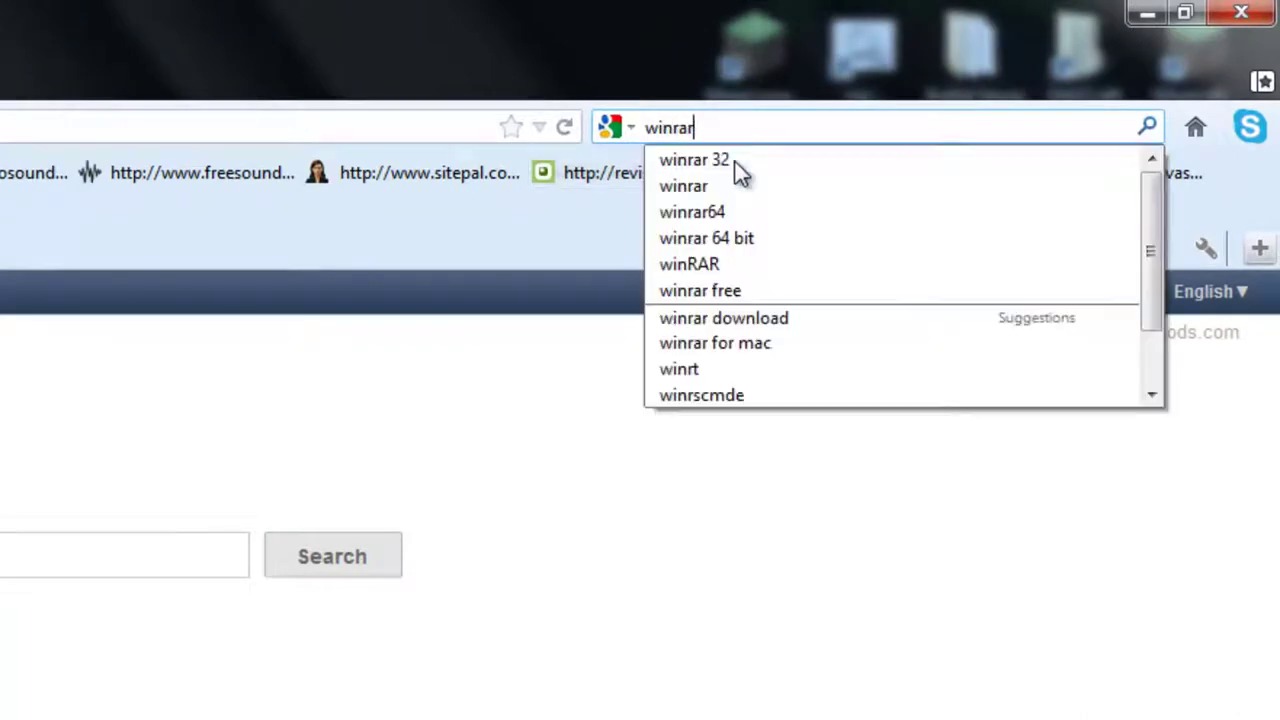
key("Return")
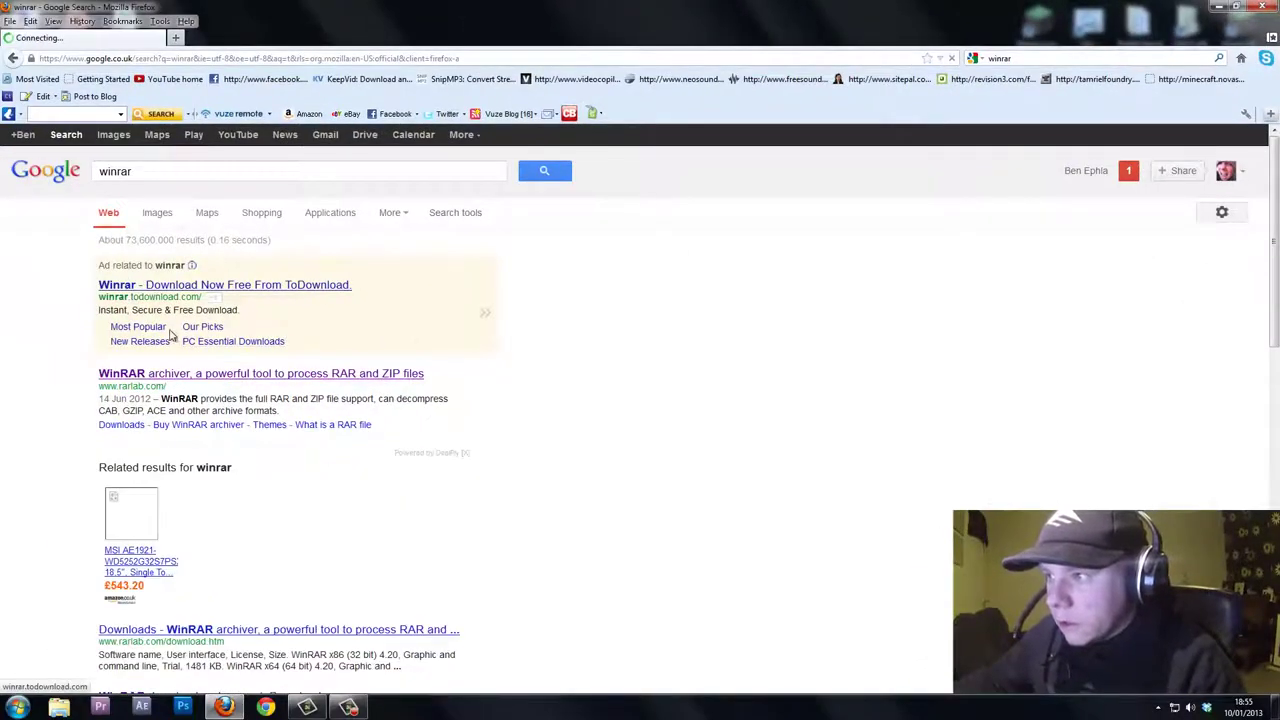
Find the 32-bit and 64-bit CNET Download.com results for WinRAR and open the 64-bit page
scroll(211, 595, "down", 5)
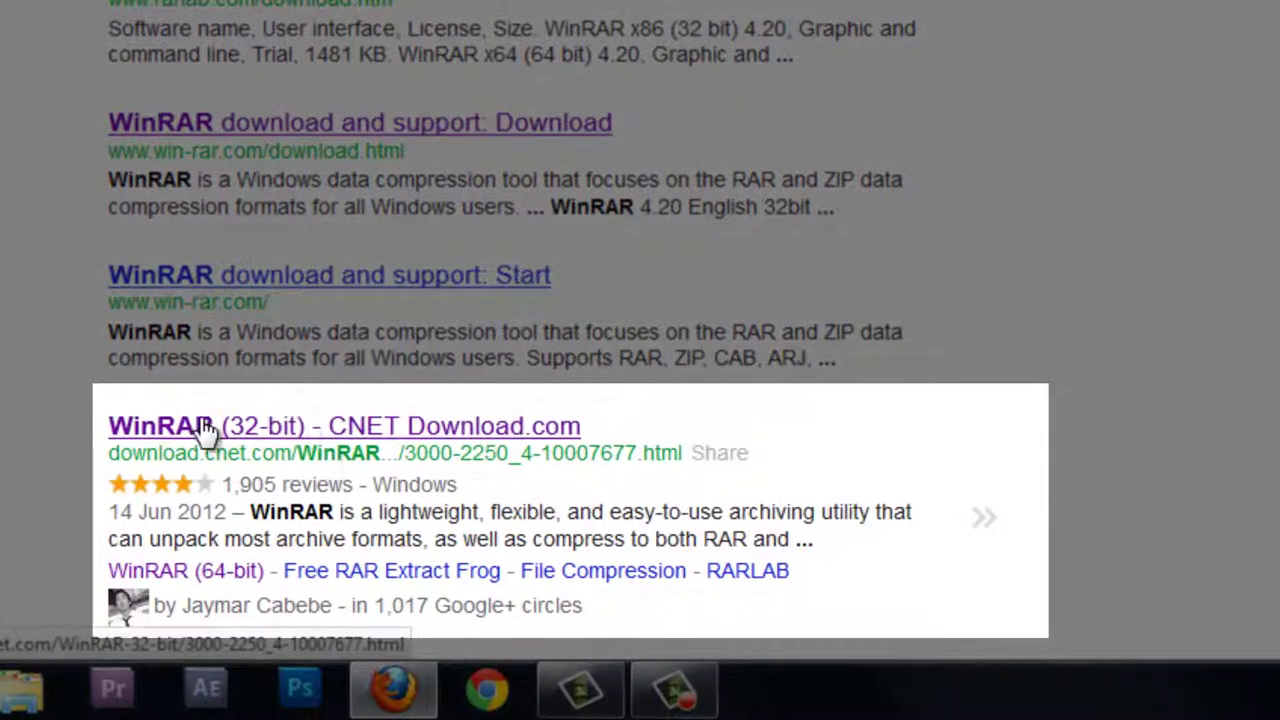
left_click_drag(91, 429, 629, 434)
left_click(120, 514)
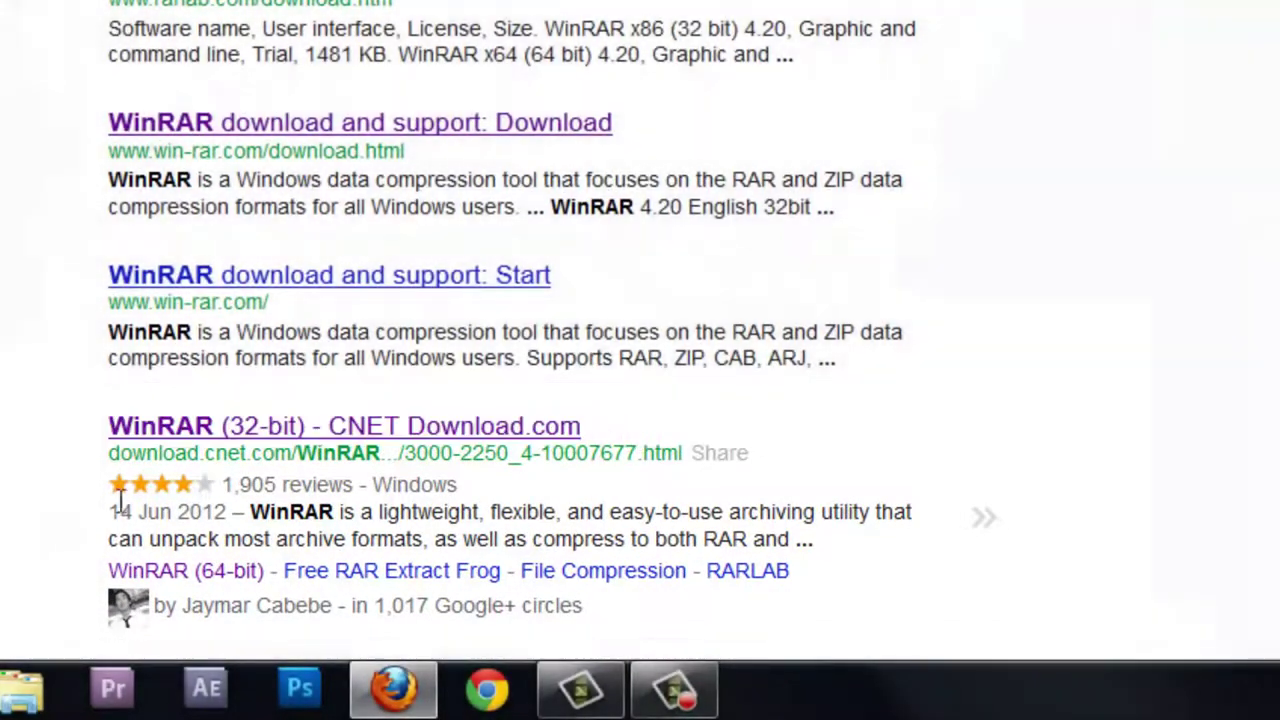
scroll(80, 528, "down", 3)
left_click_drag(74, 325, 650, 340)
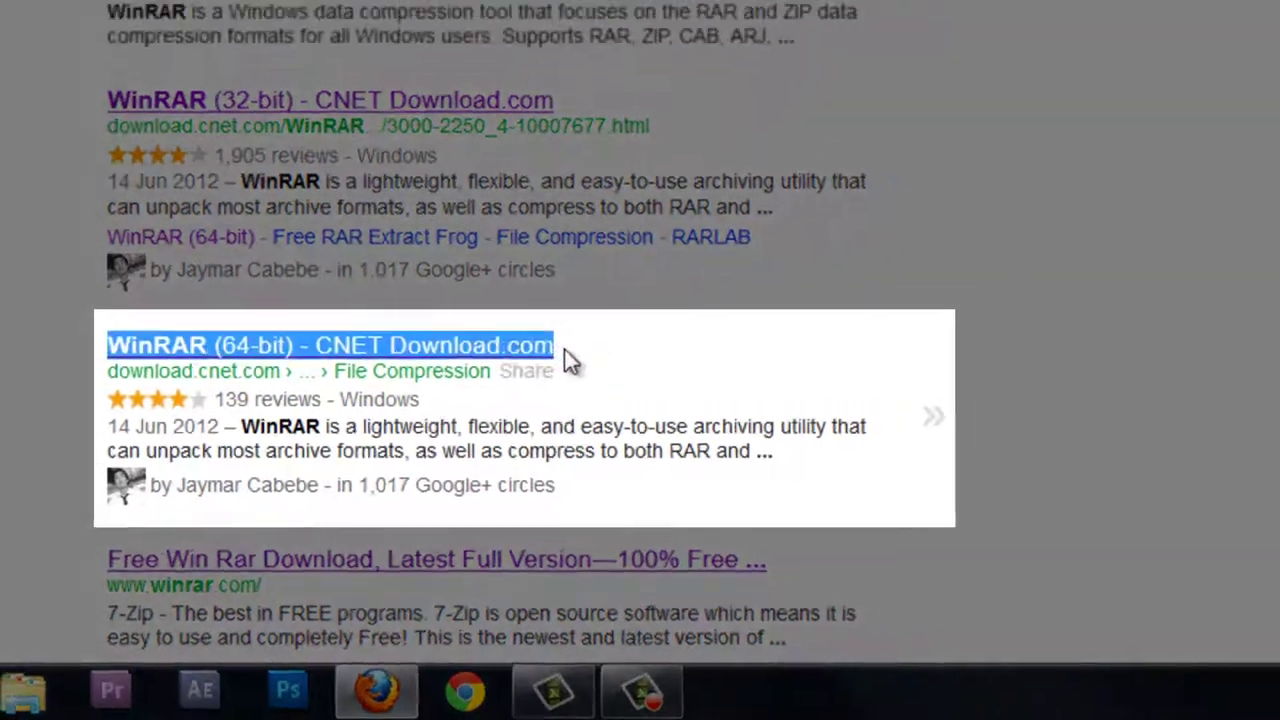
left_click(255, 470)
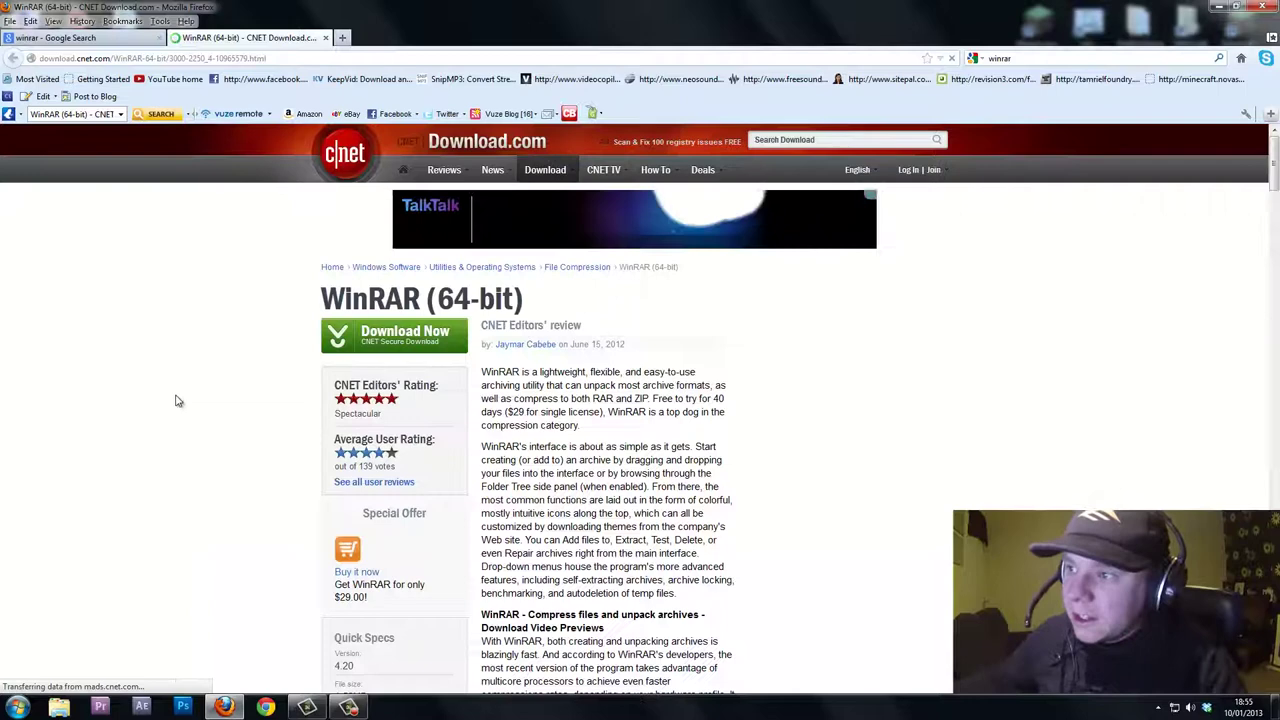
Request the WinRAR (64-bit) installer from CNET, dismiss the offer to save it, and close the browser
left_click(403, 340)
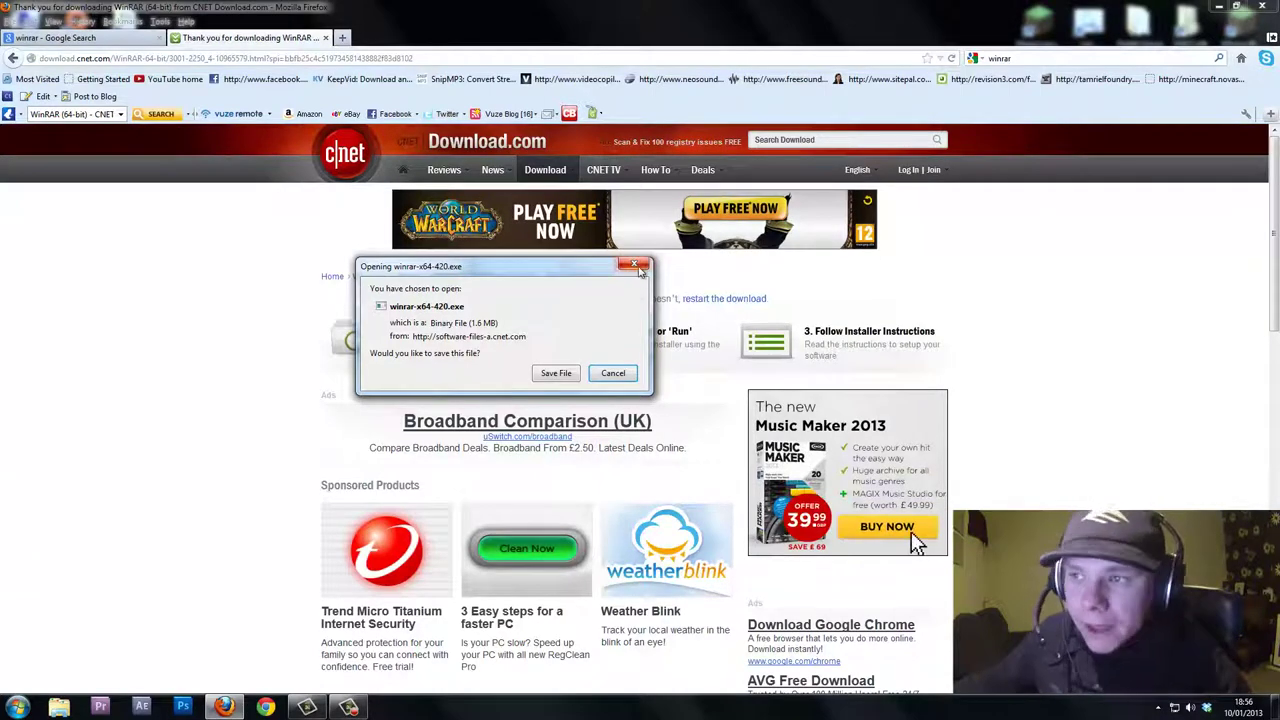
left_click(634, 264)
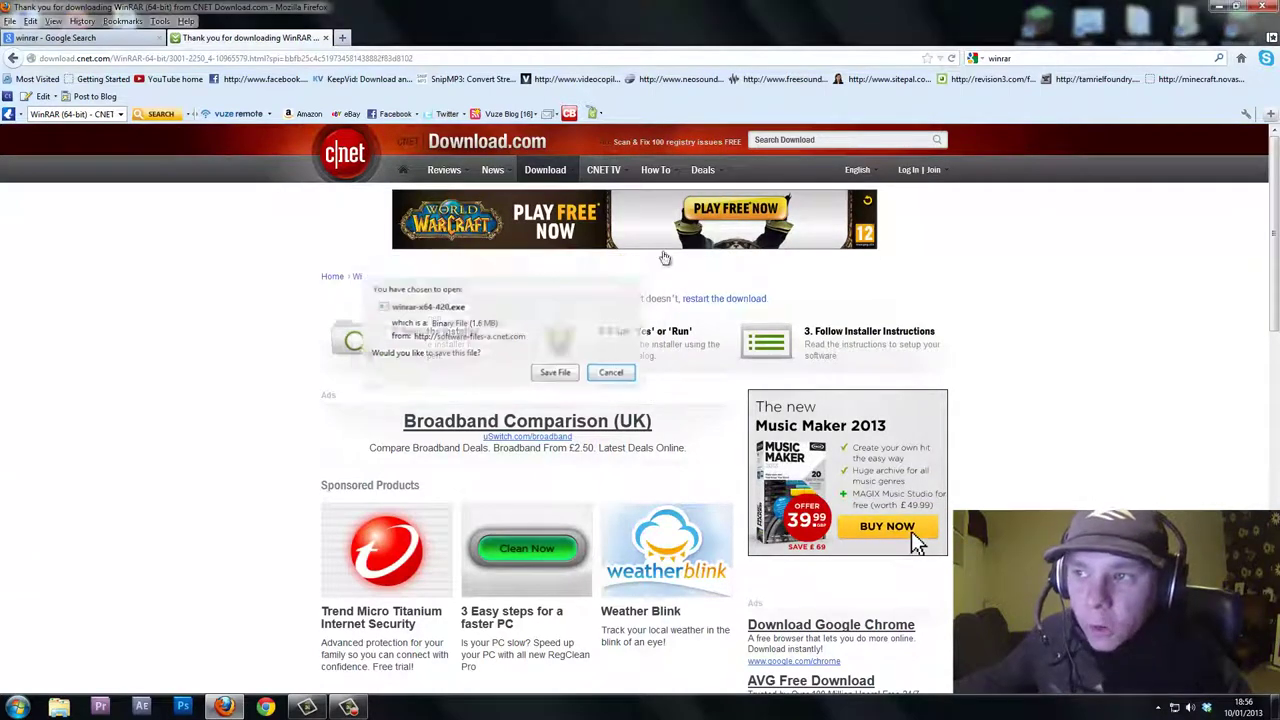
left_click(1268, 7)
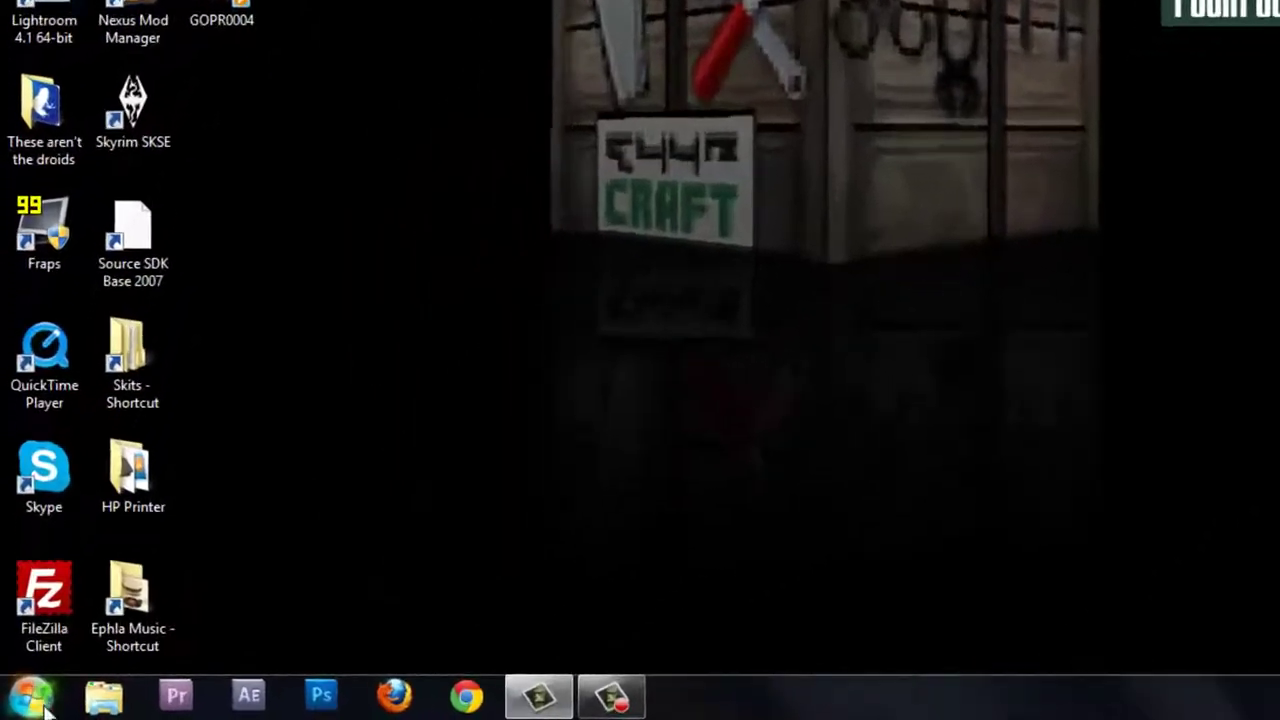
Open the Roaming application data folder using %appdata%
left_click(17, 707)
left_click(105, 627)
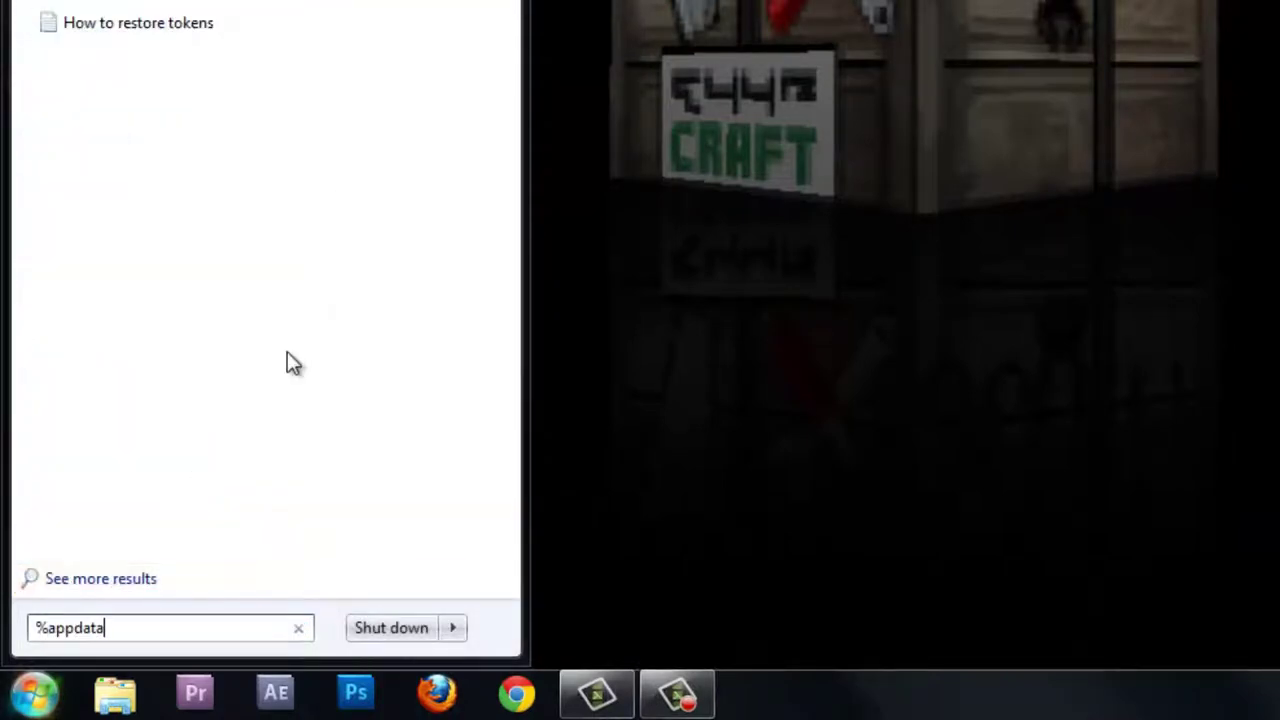
type("%")
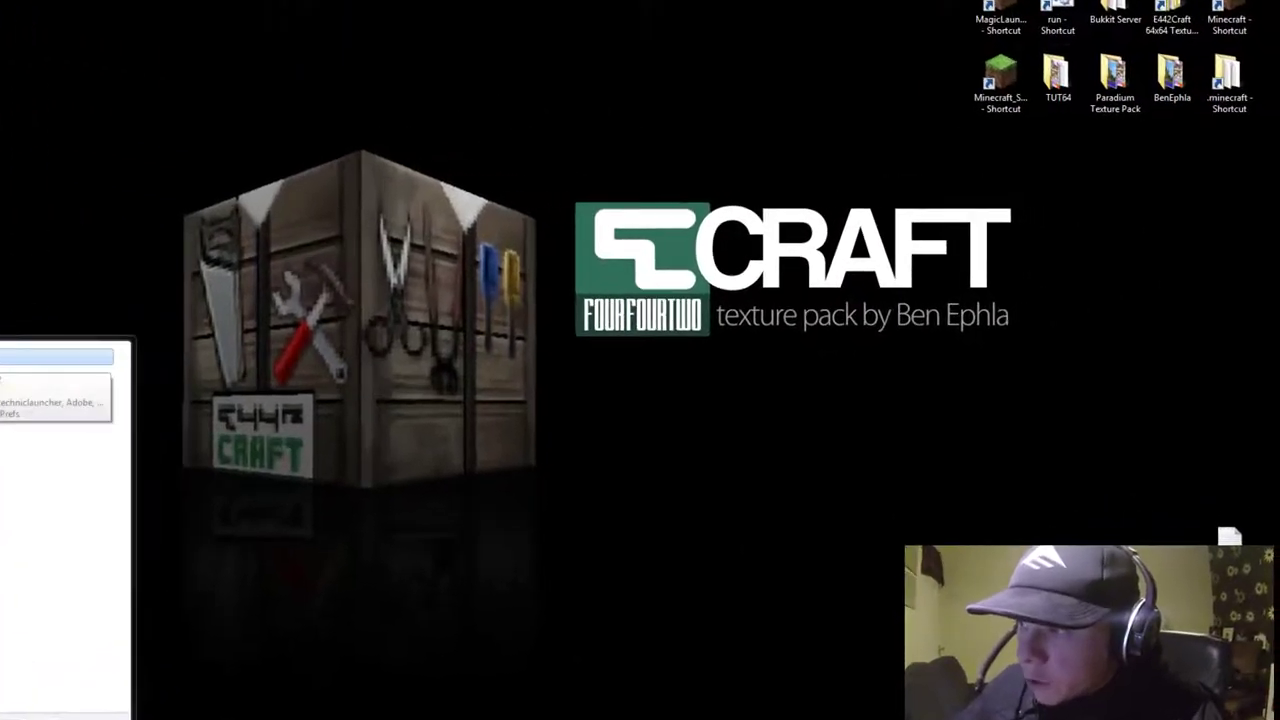
key("Return")
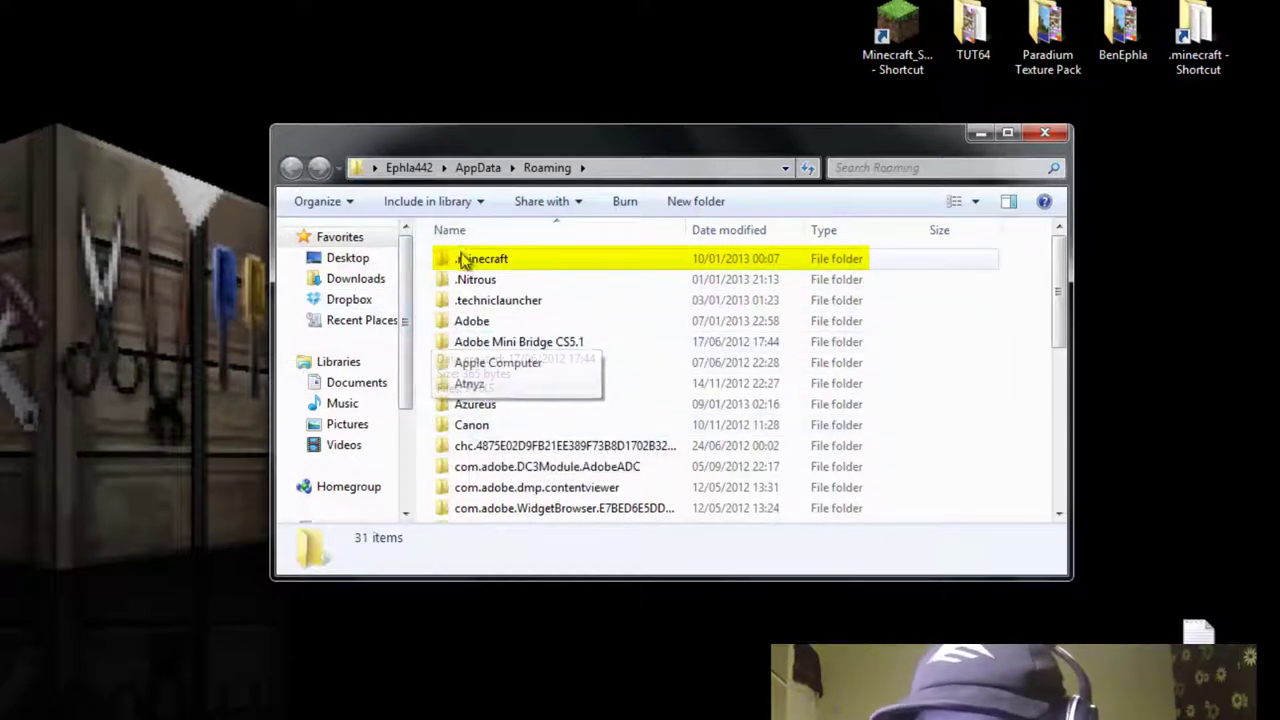
Create a shortcut to the .minecraft folder and move it to the desktop, keeping both files, and close the folder window
right_click(472, 258)
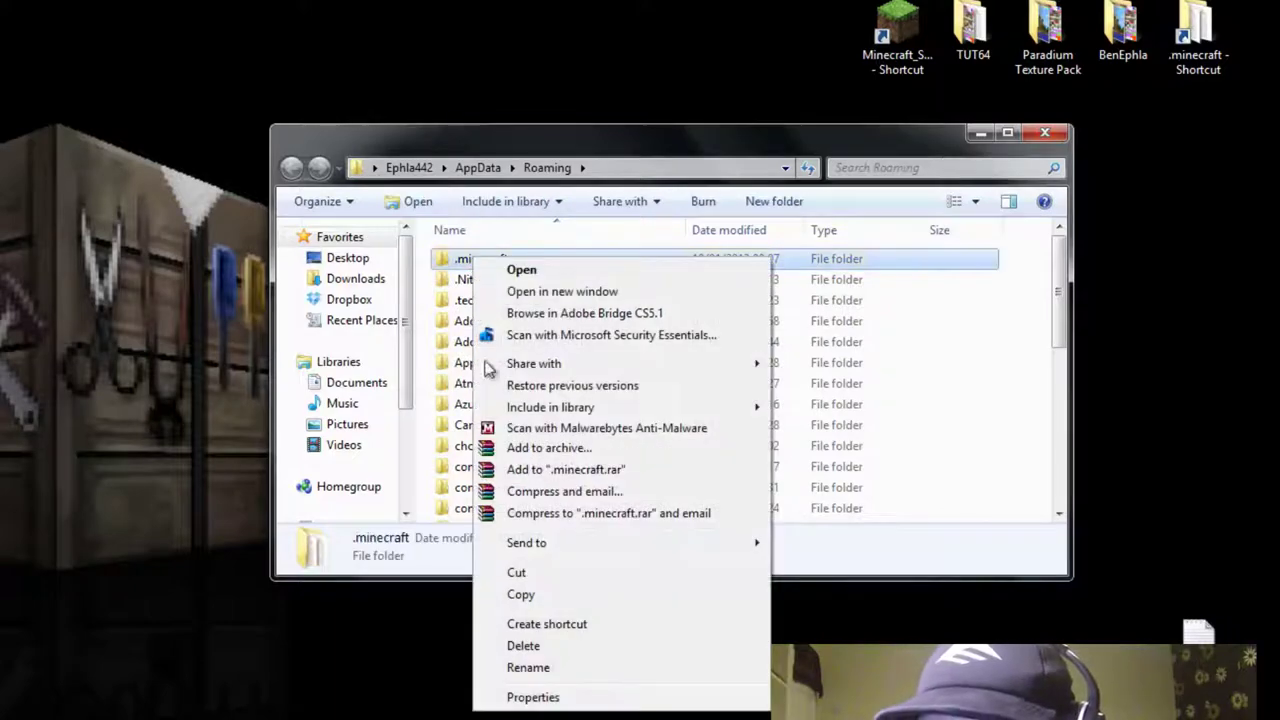
left_click(522, 624)
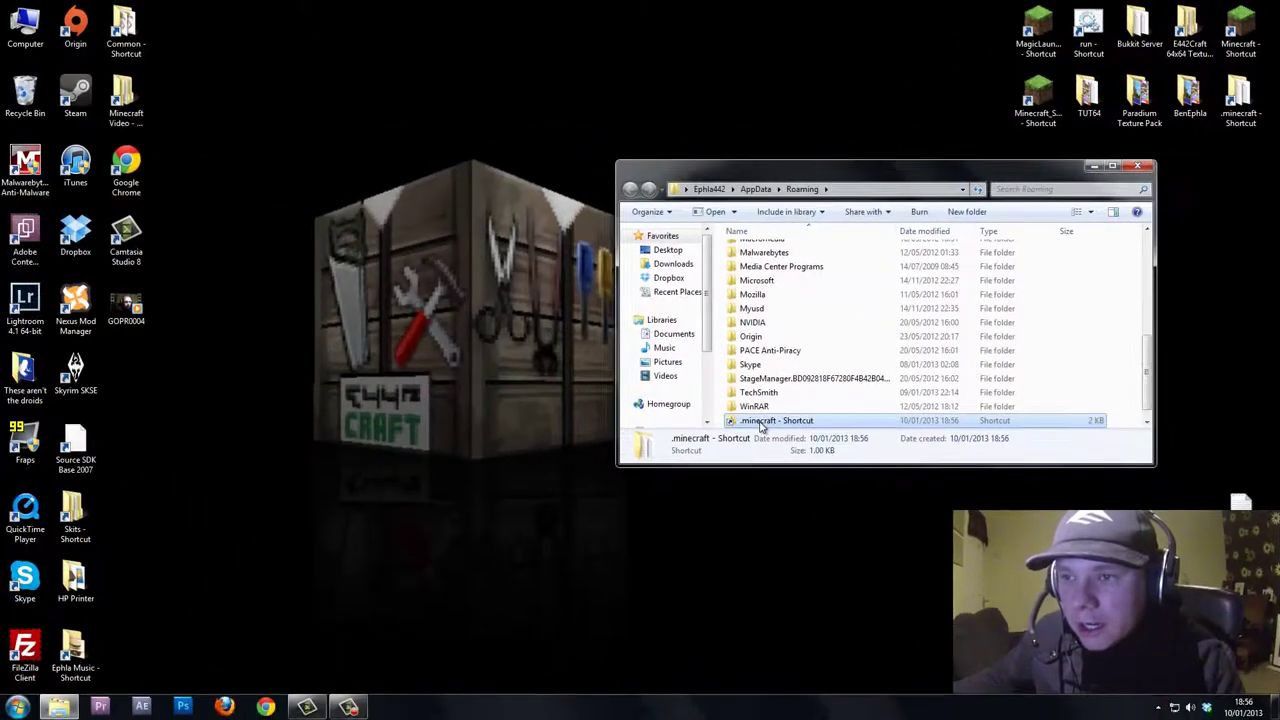
left_click_drag(762, 421, 430, 385)
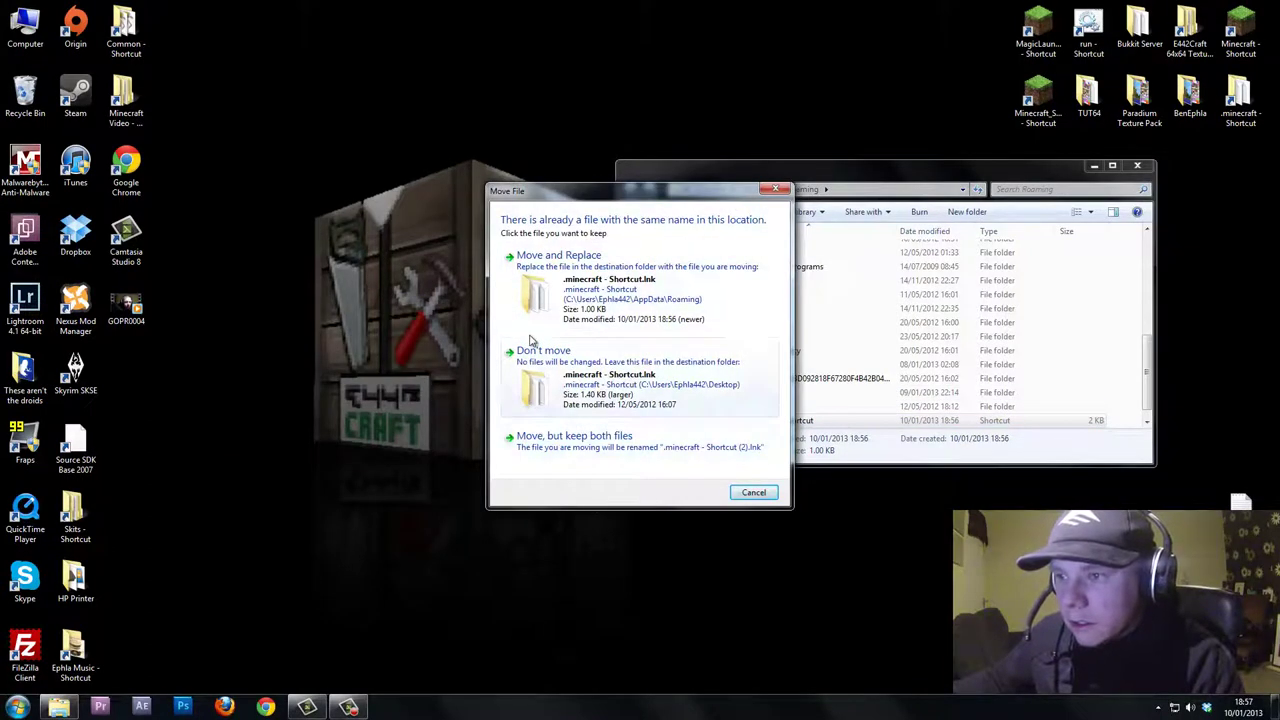
left_click(574, 452)
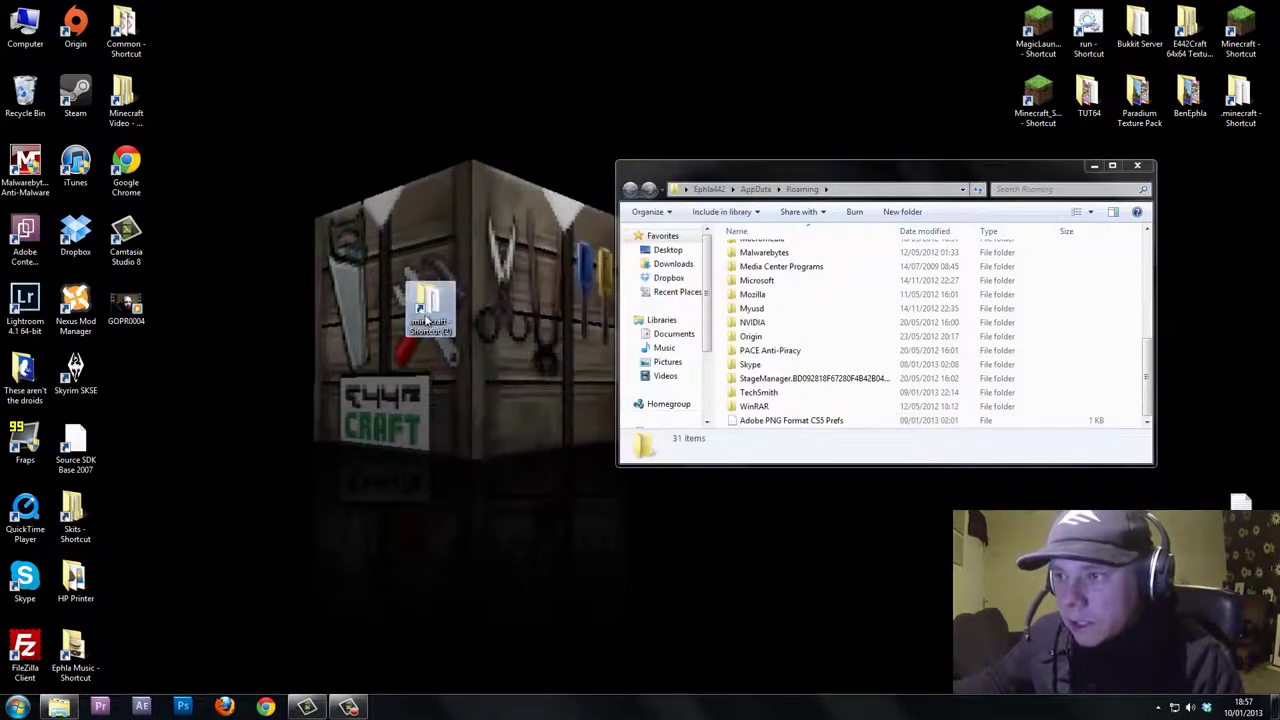
left_click(1138, 168)
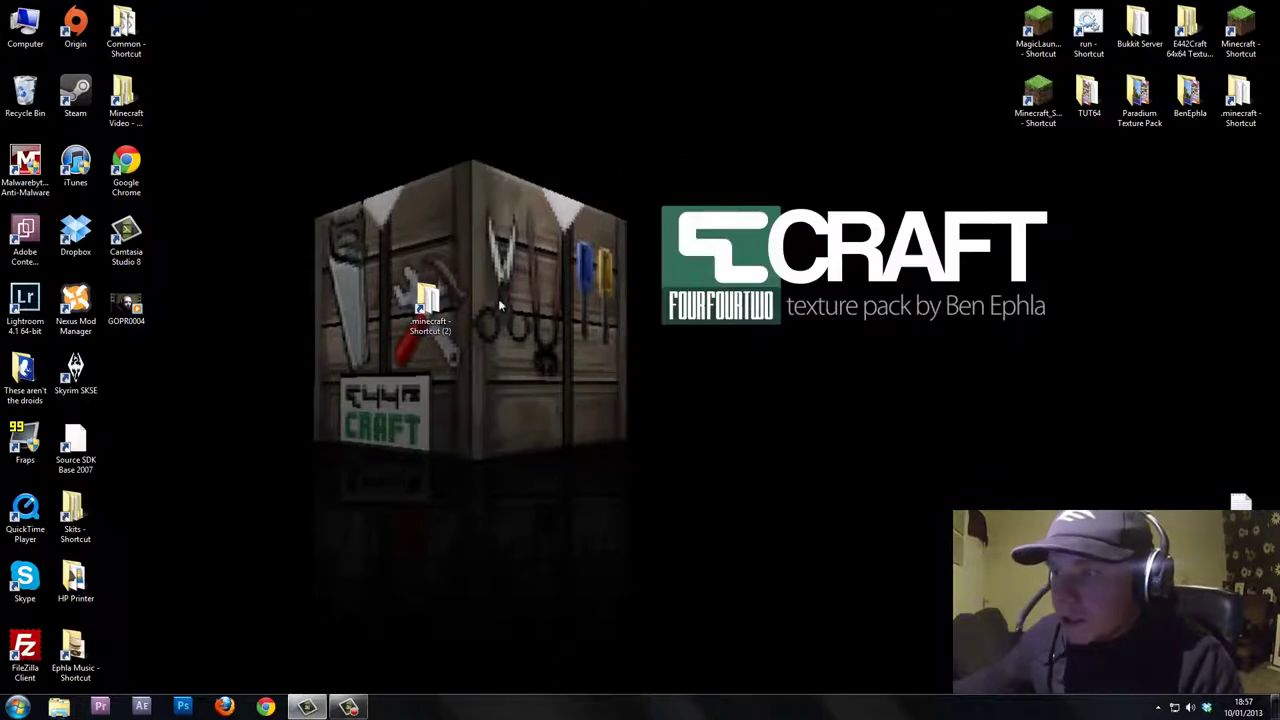
Delete the duplicate .minecraft shortcut from the desktop
left_click(428, 310)
key("Delete")
key("Return")
Open the .minecraft folder from its existing desktop shortcut and go into the saves folder
double_click(1240, 100)
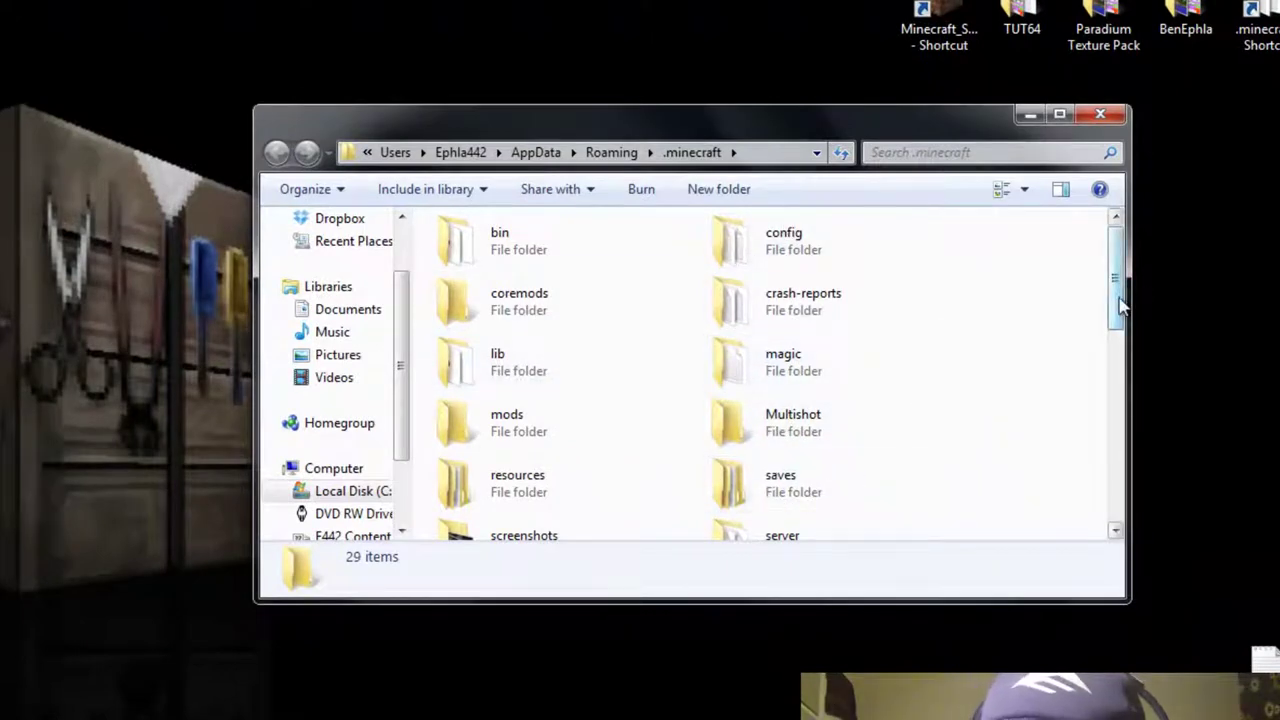
left_click_drag(1120, 305, 1095, 327)
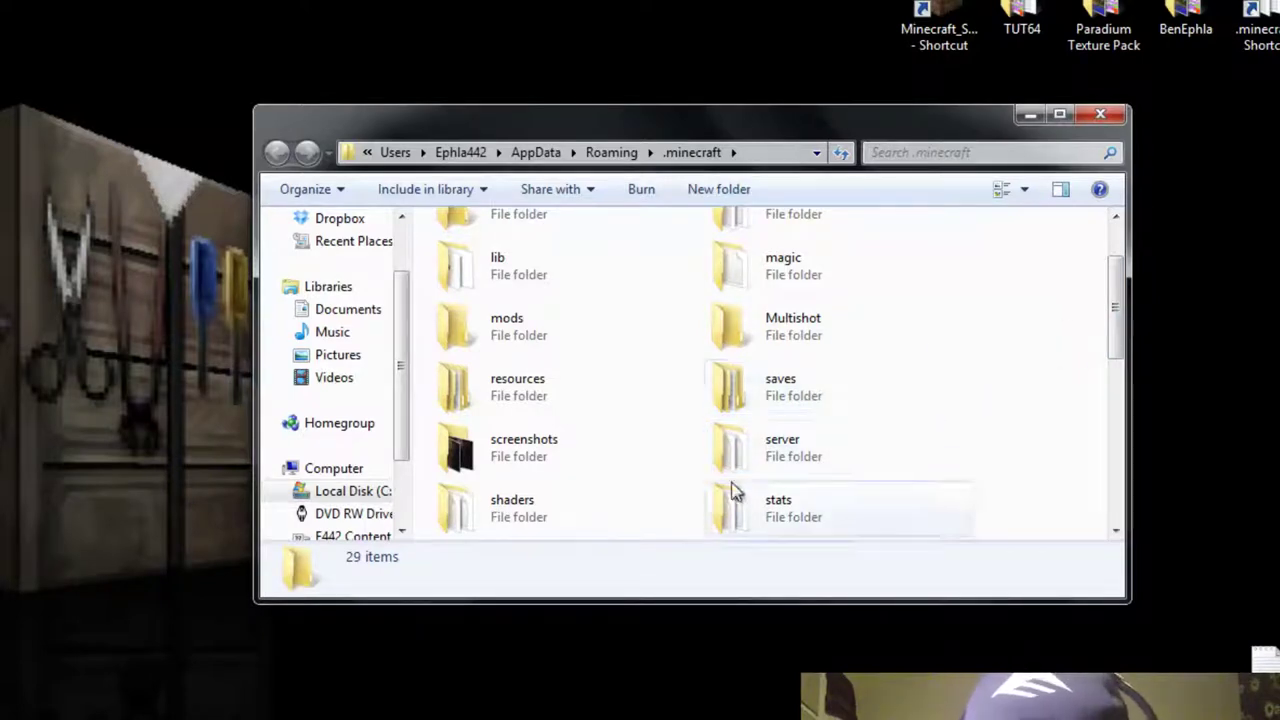
scroll(665, 350, "up", 2)
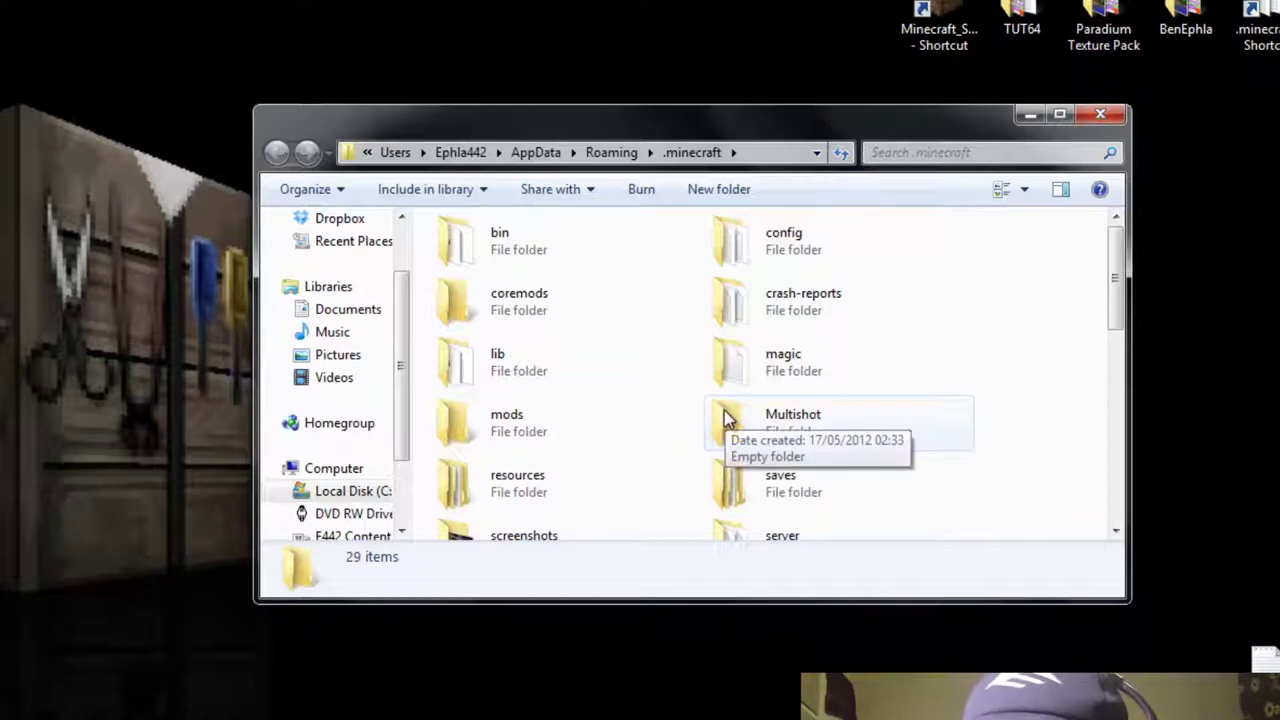
double_click(790, 480)
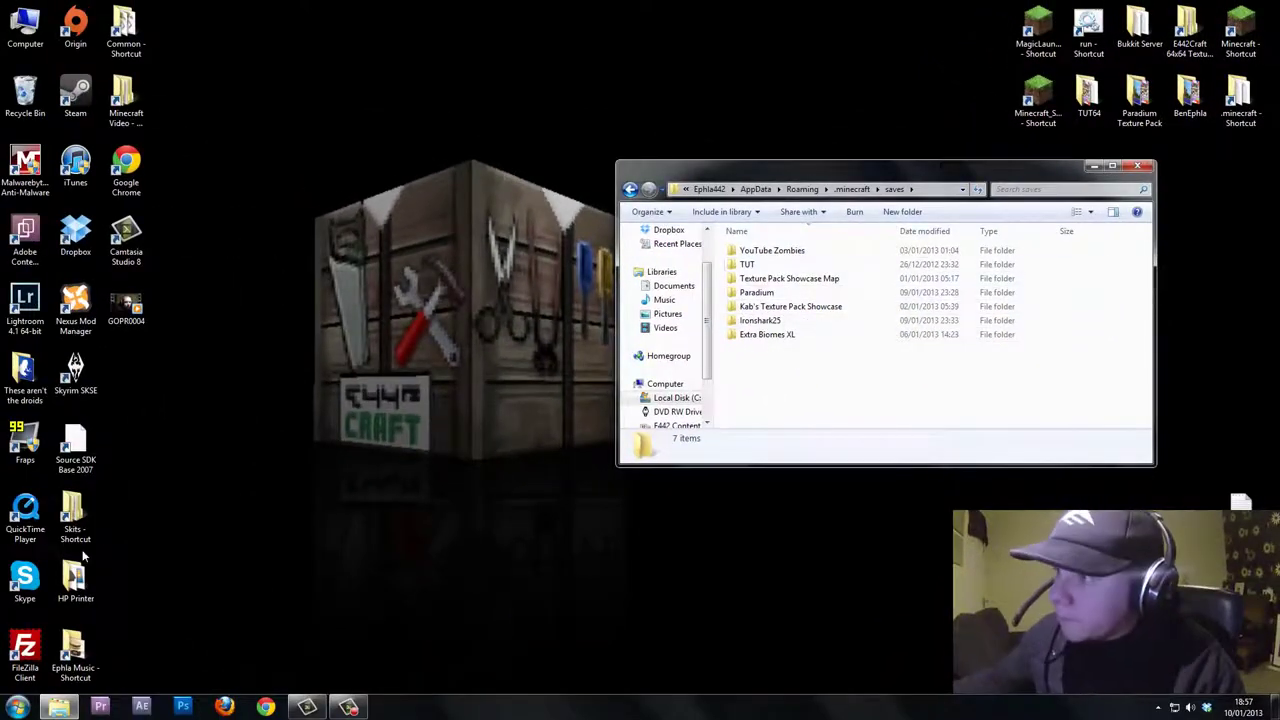
Switch to Firefox and open the bookmarked Minecraft Maps - Adventure Maps page
left_click(226, 708)
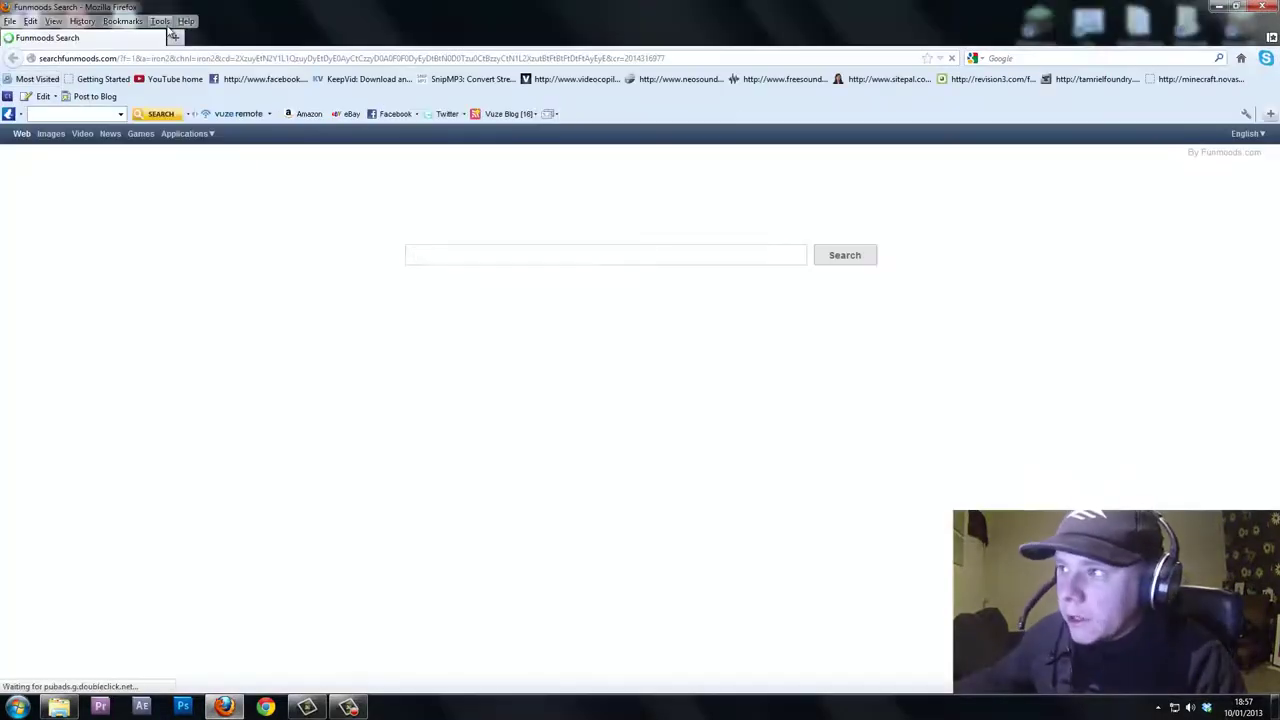
left_click(122, 21)
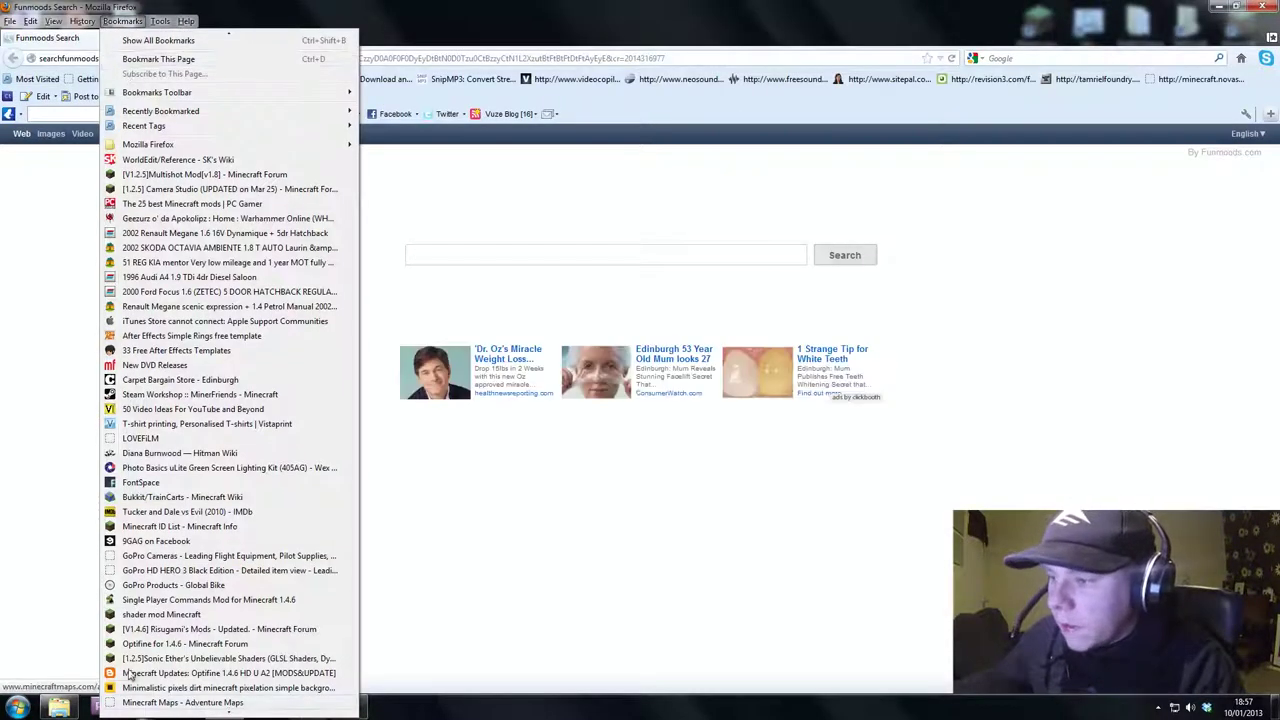
left_click(150, 702)
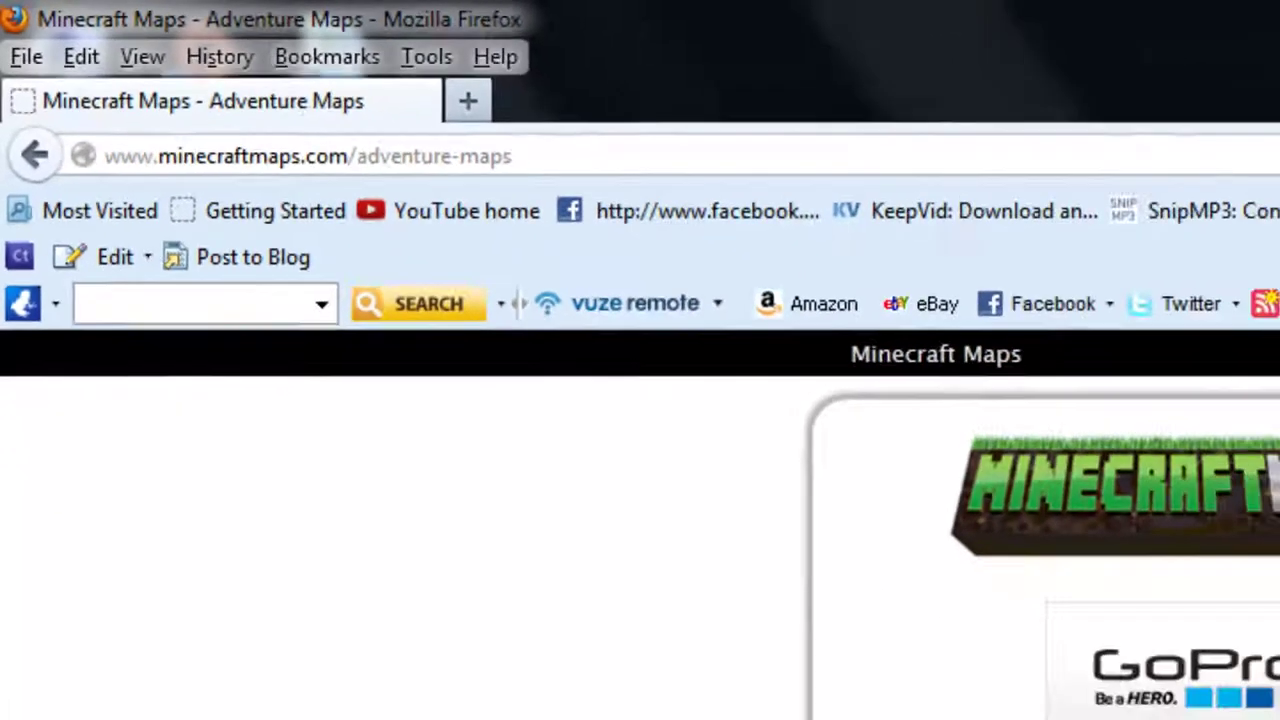
Look through the adventure maps list and open the page of the Off Guard – An experiment map
scroll(277, 443, "down", 5)
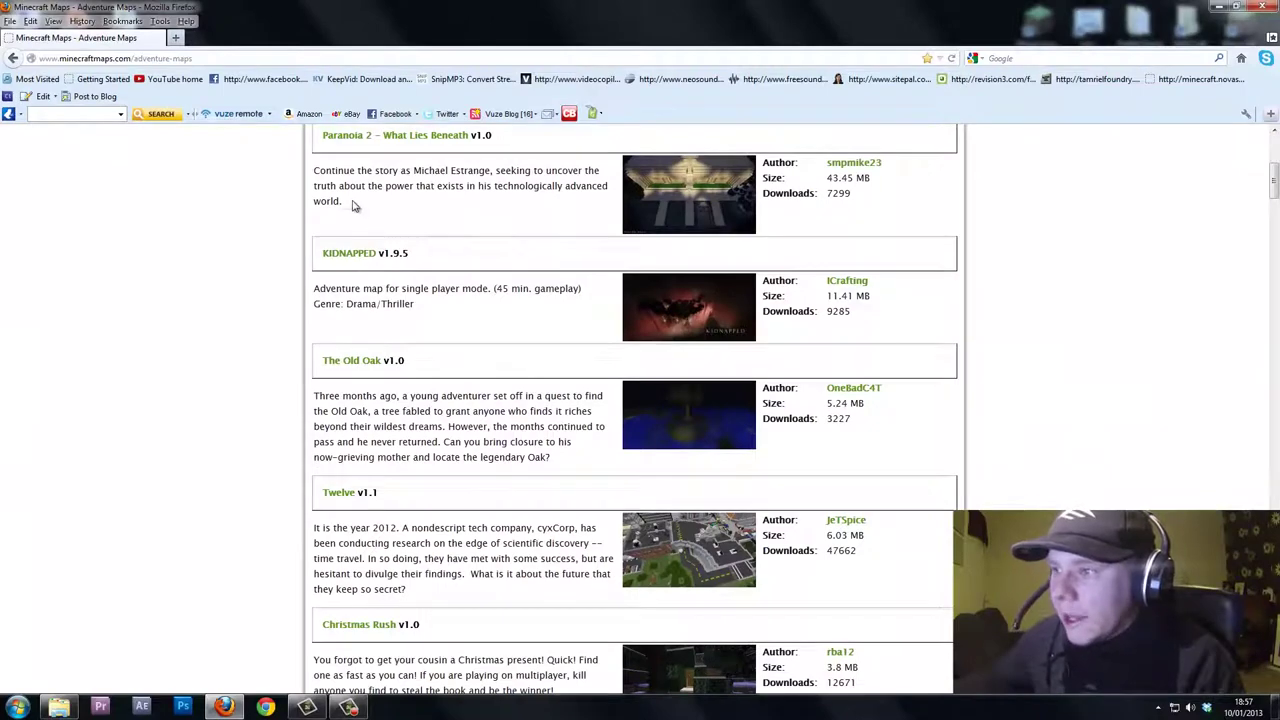
scroll(352, 205, "down", 5)
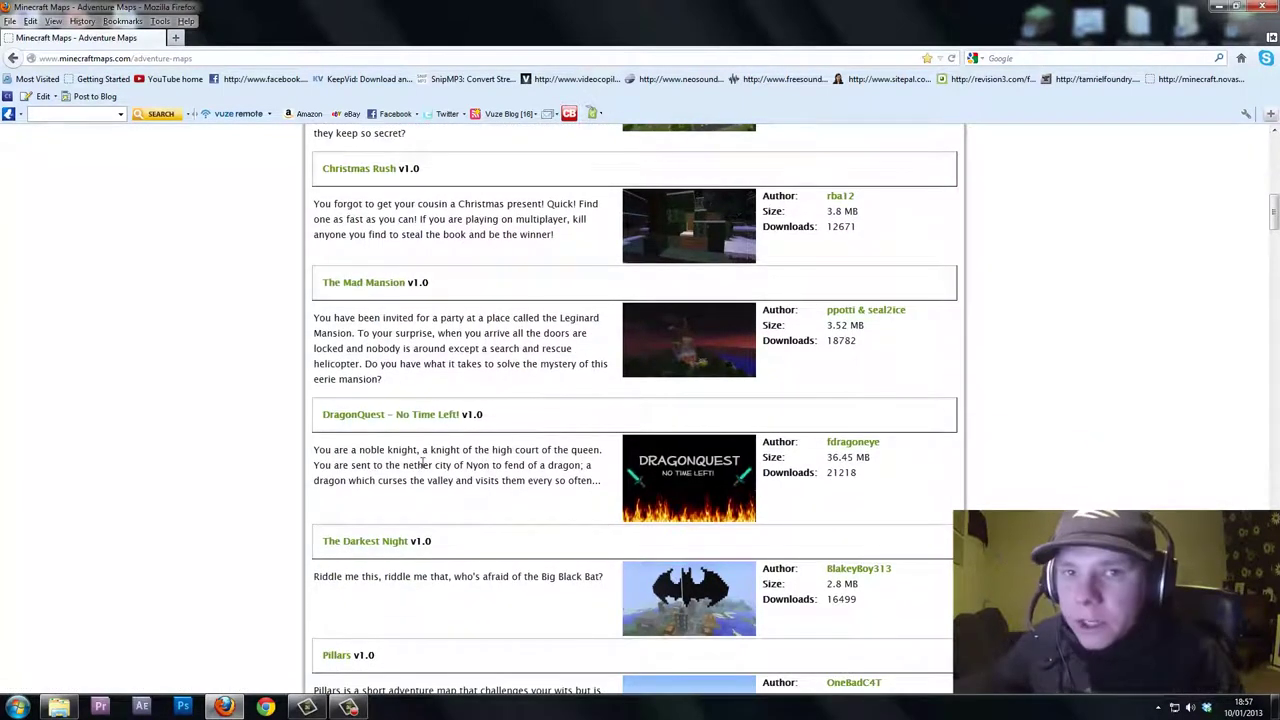
scroll(1206, 443, "down", 1)
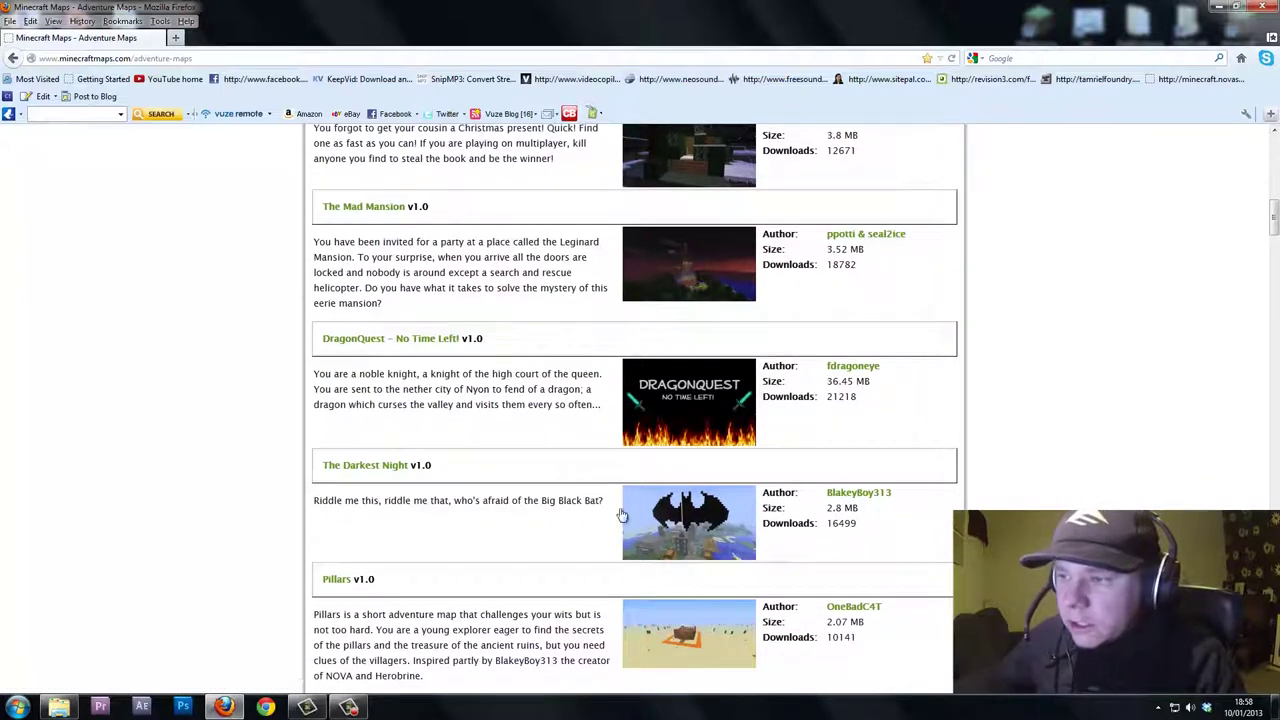
scroll(716, 511, "down", 1)
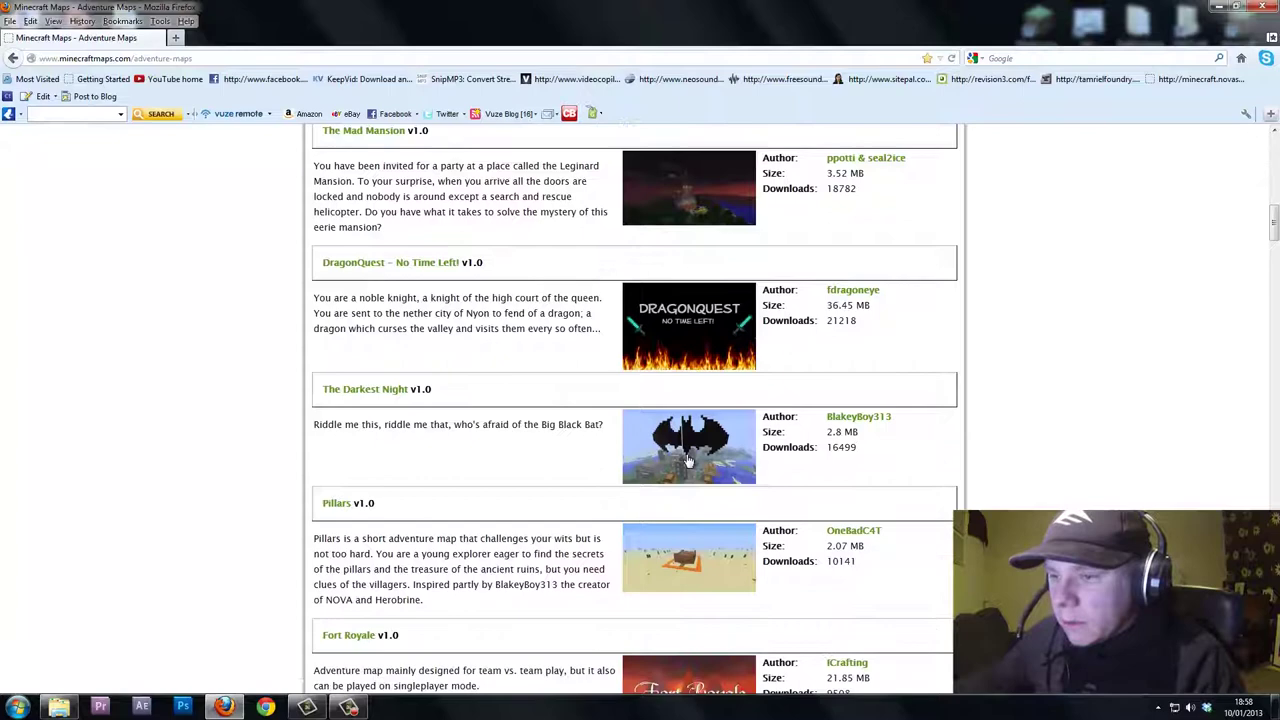
scroll(549, 539, "down", 3)
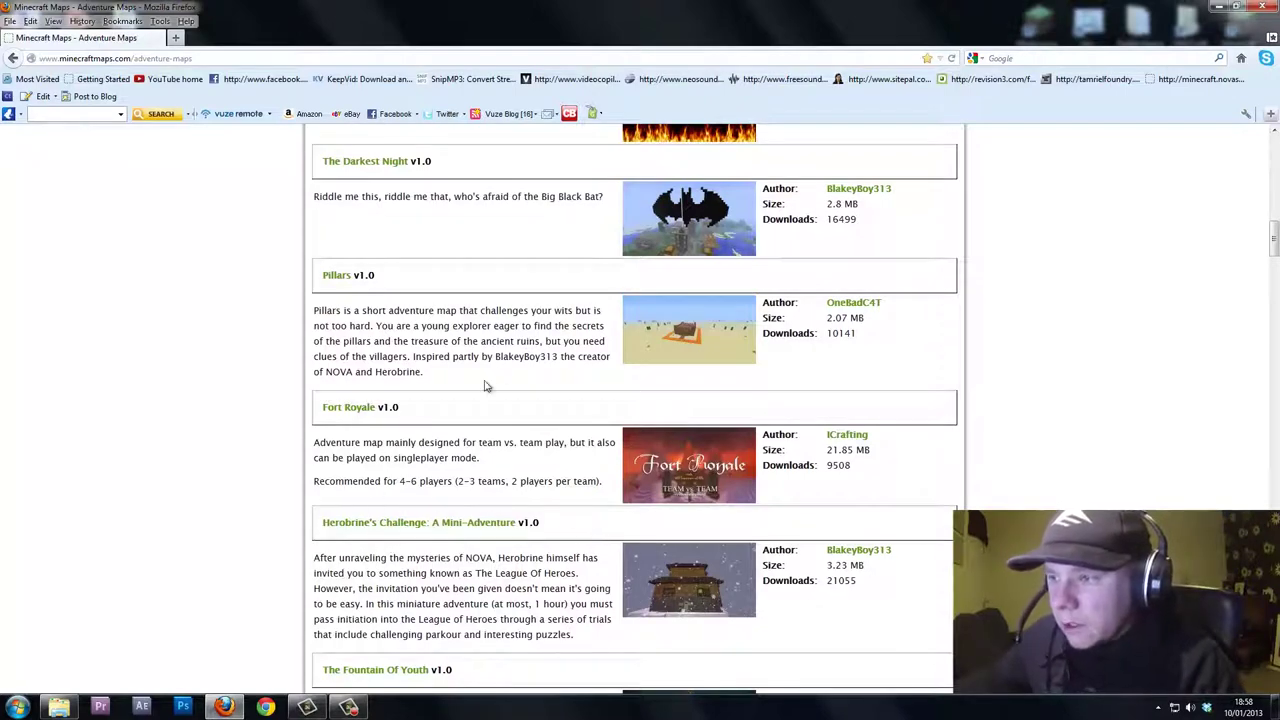
scroll(485, 385, "down", 4)
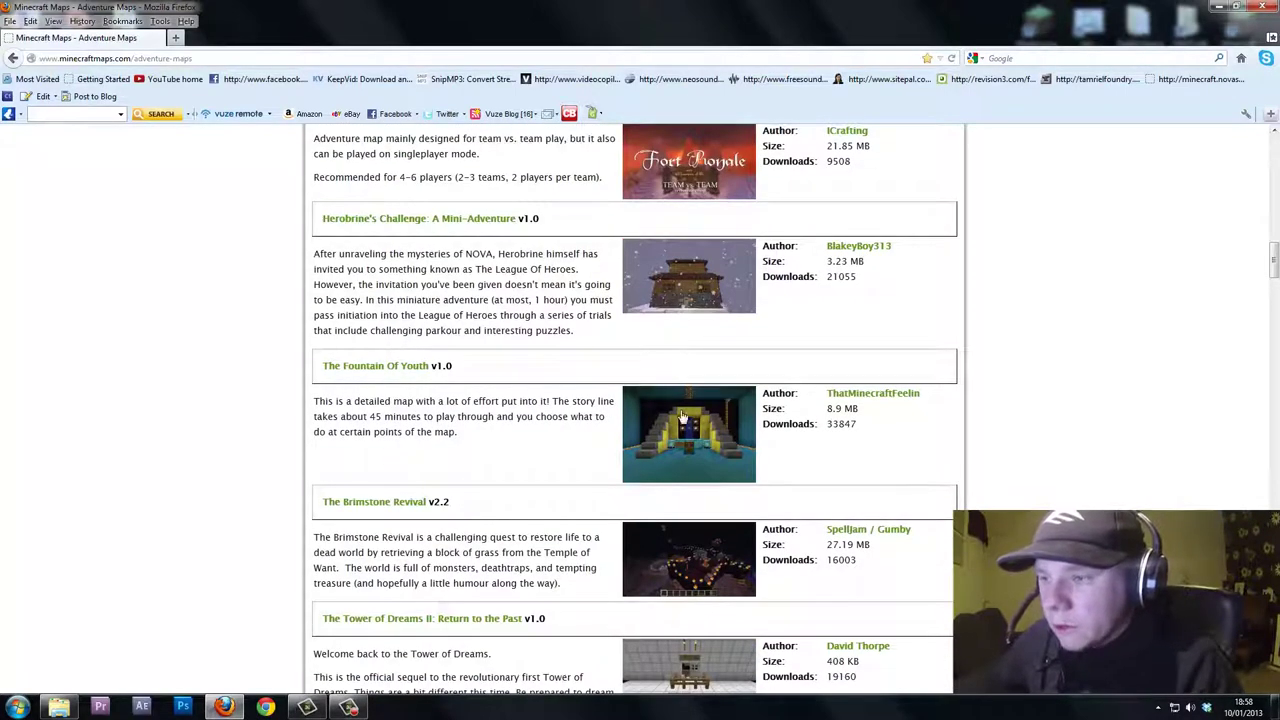
scroll(460, 505, "down", 2)
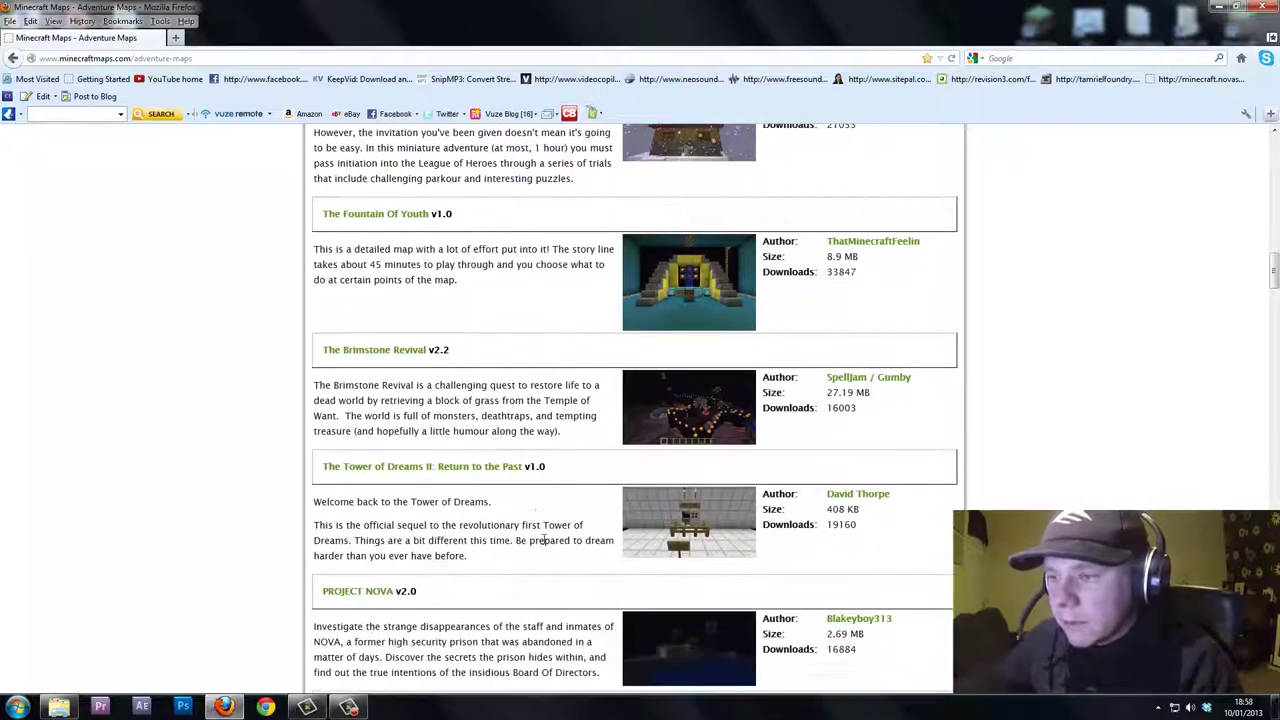
scroll(330, 492, "down", 1)
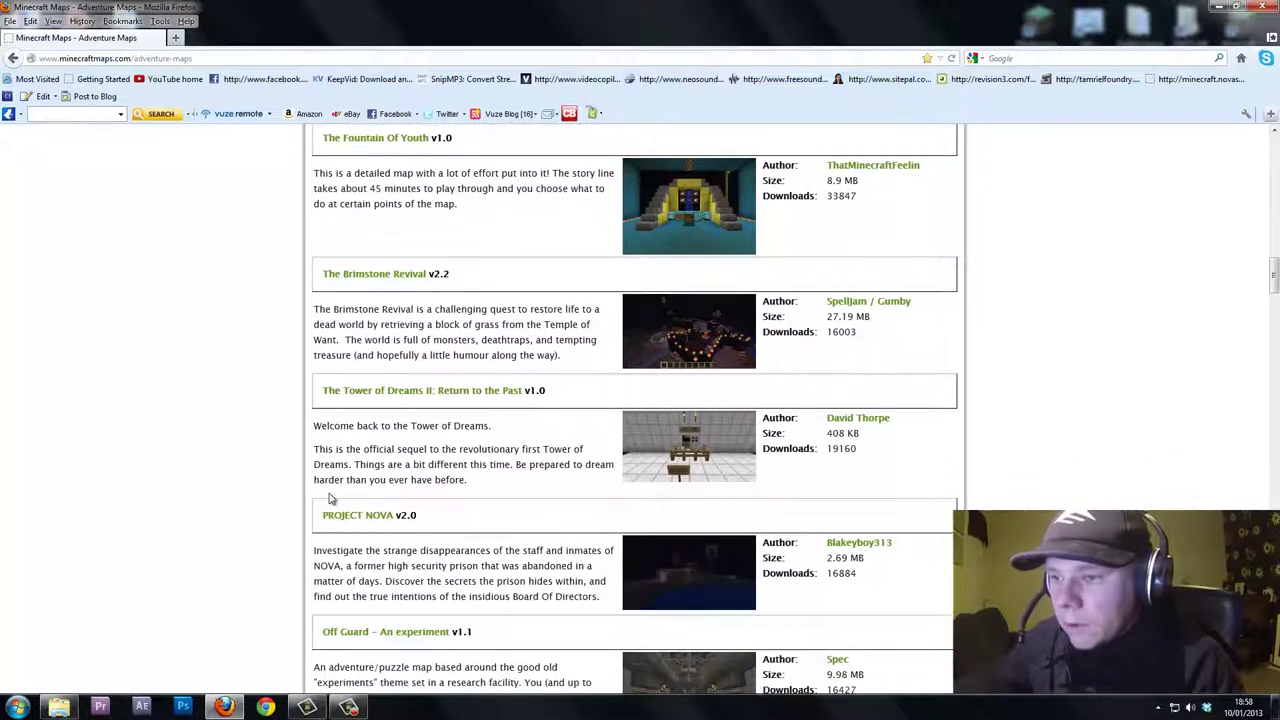
scroll(329, 492, "down", 4)
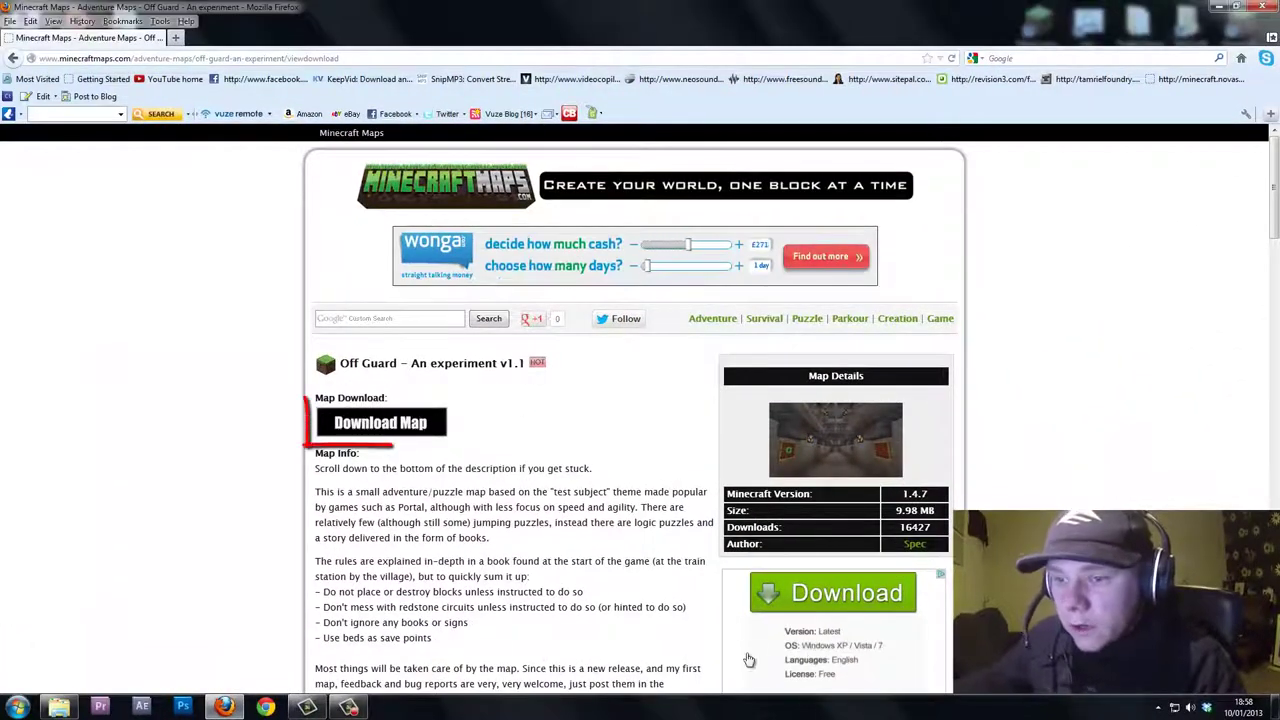
Download the Off Guard map's zip file from MediaFire, choosing to save the file, and close the browser window
left_click(337, 426)
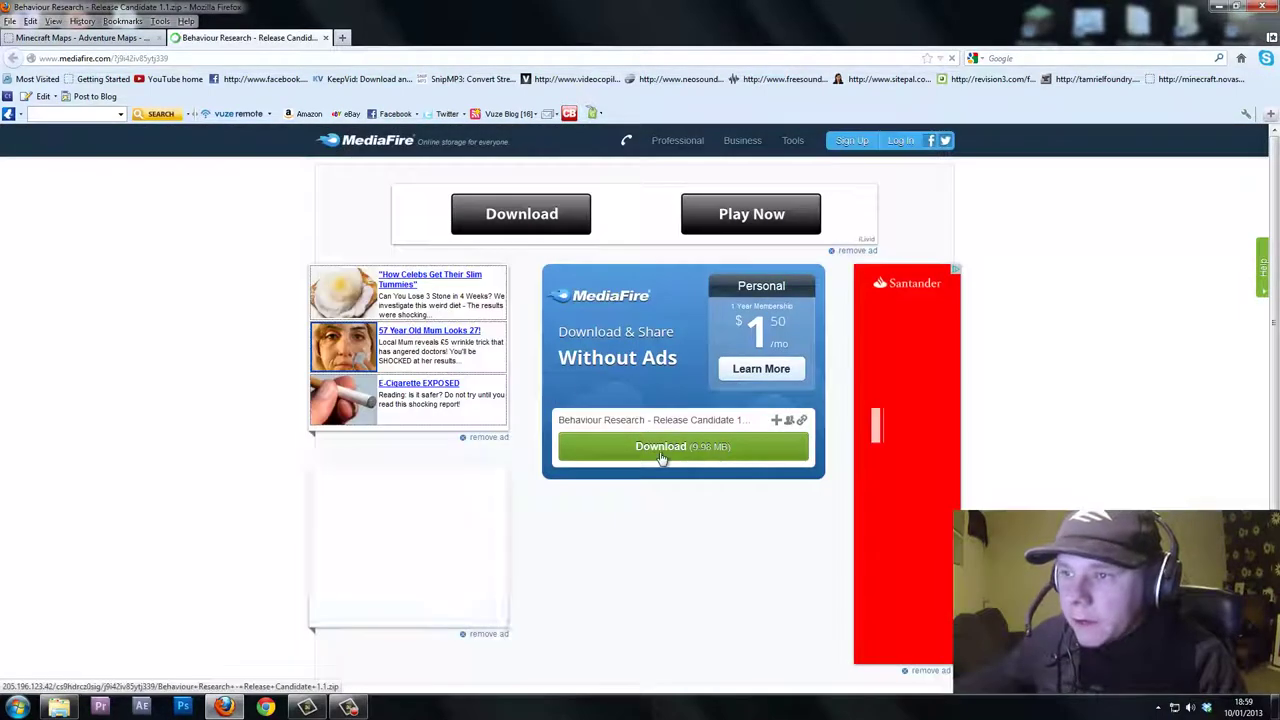
left_click(660, 449)
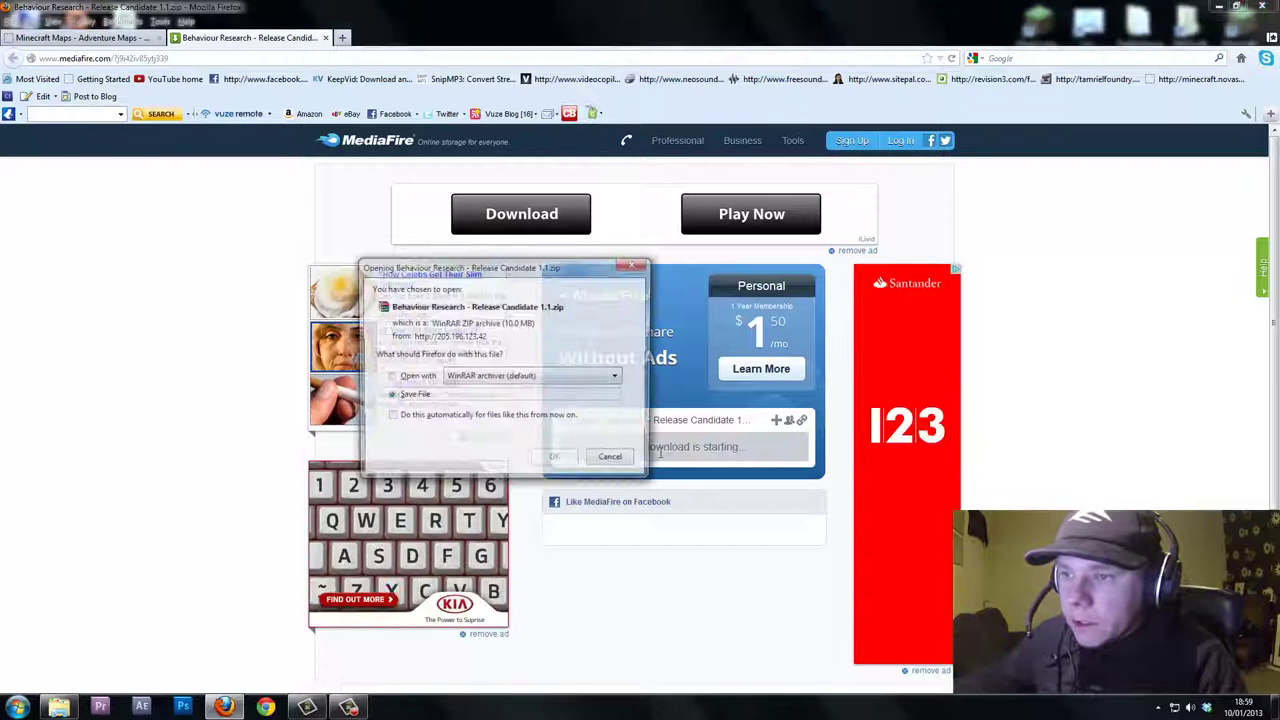
left_click(392, 395)
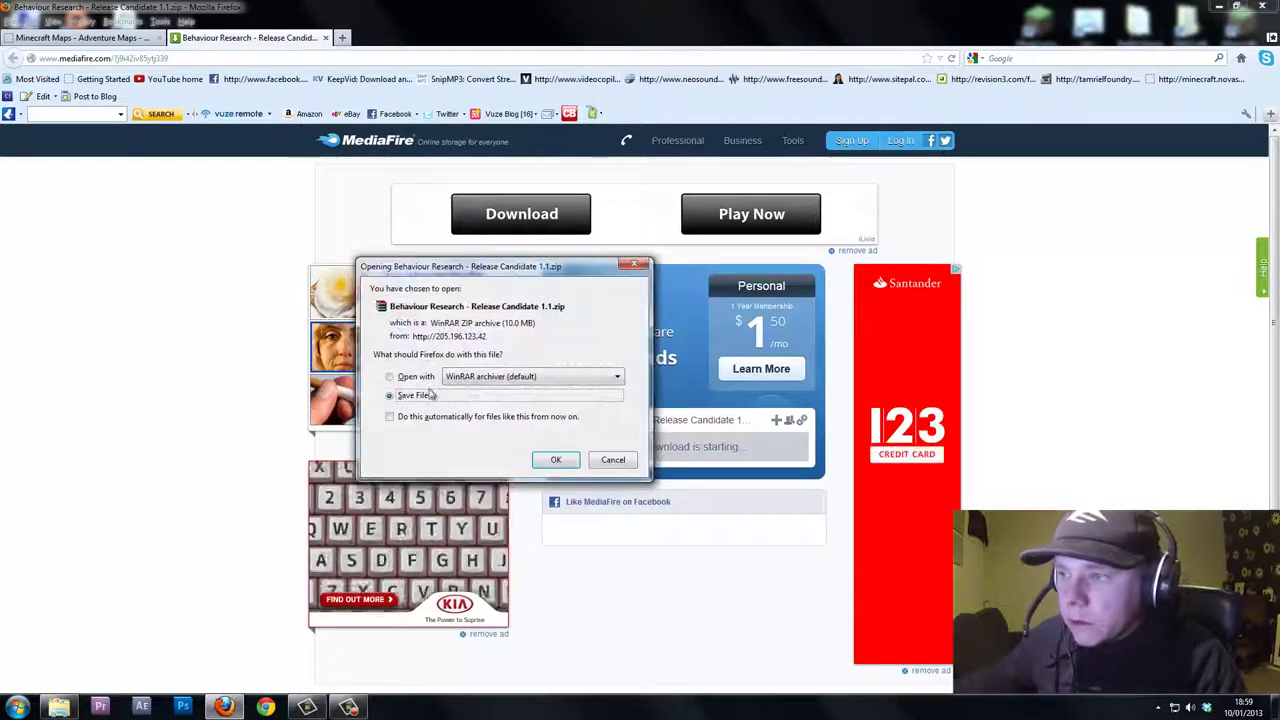
left_click(555, 460)
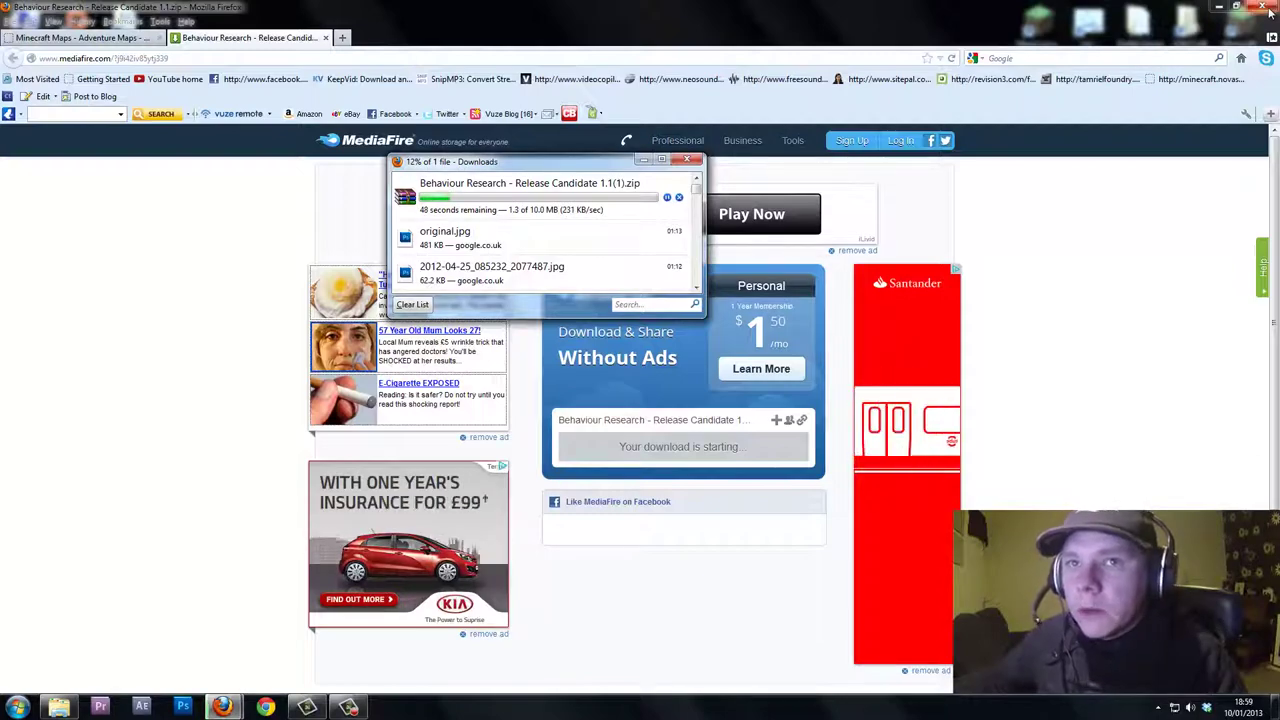
left_click(1236, 7)
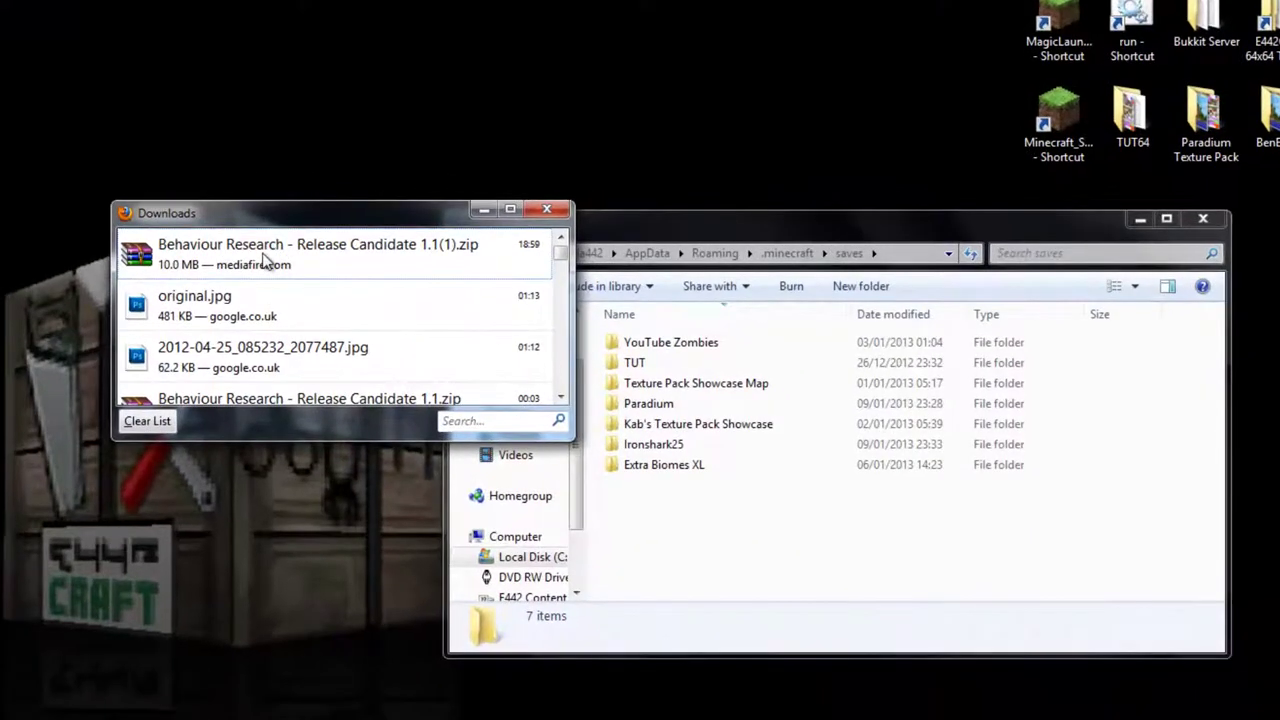
Open the downloaded zip's containing folder and extract the Behaviour Research - Release Candidate 1.1 archive into a folder of the same name
right_click(265, 260)
left_click(357, 291)
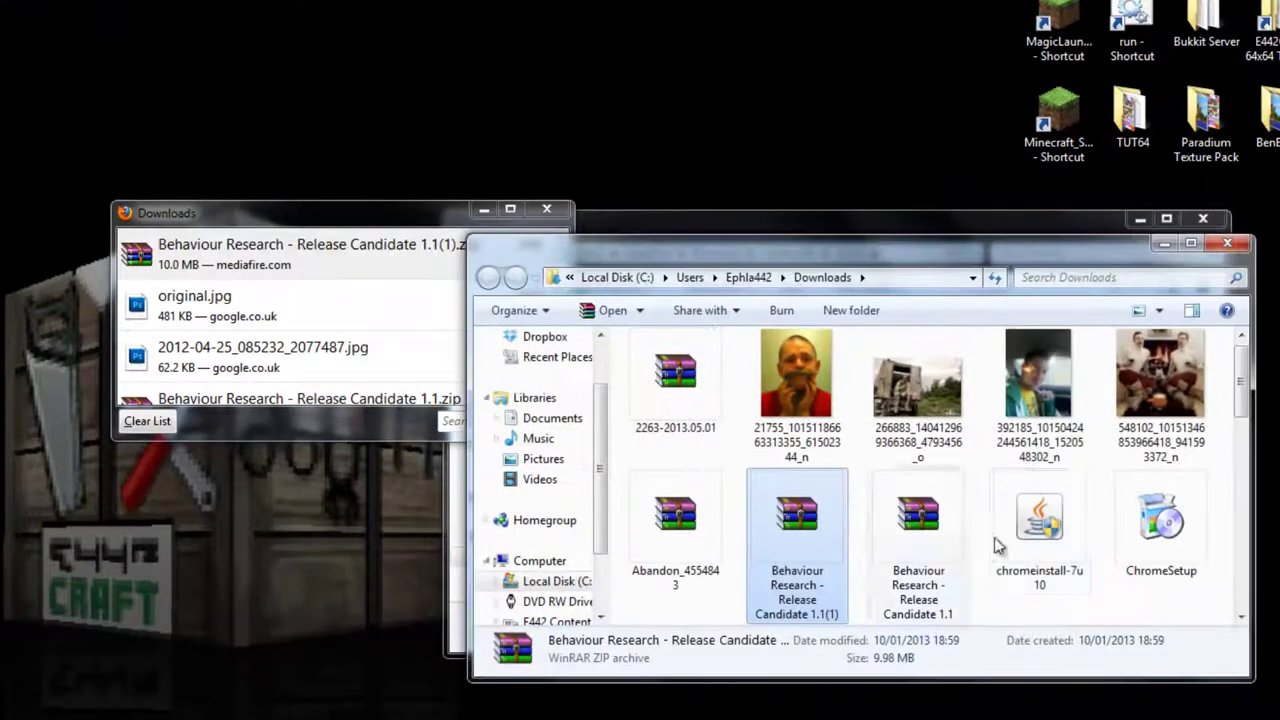
right_click(910, 504)
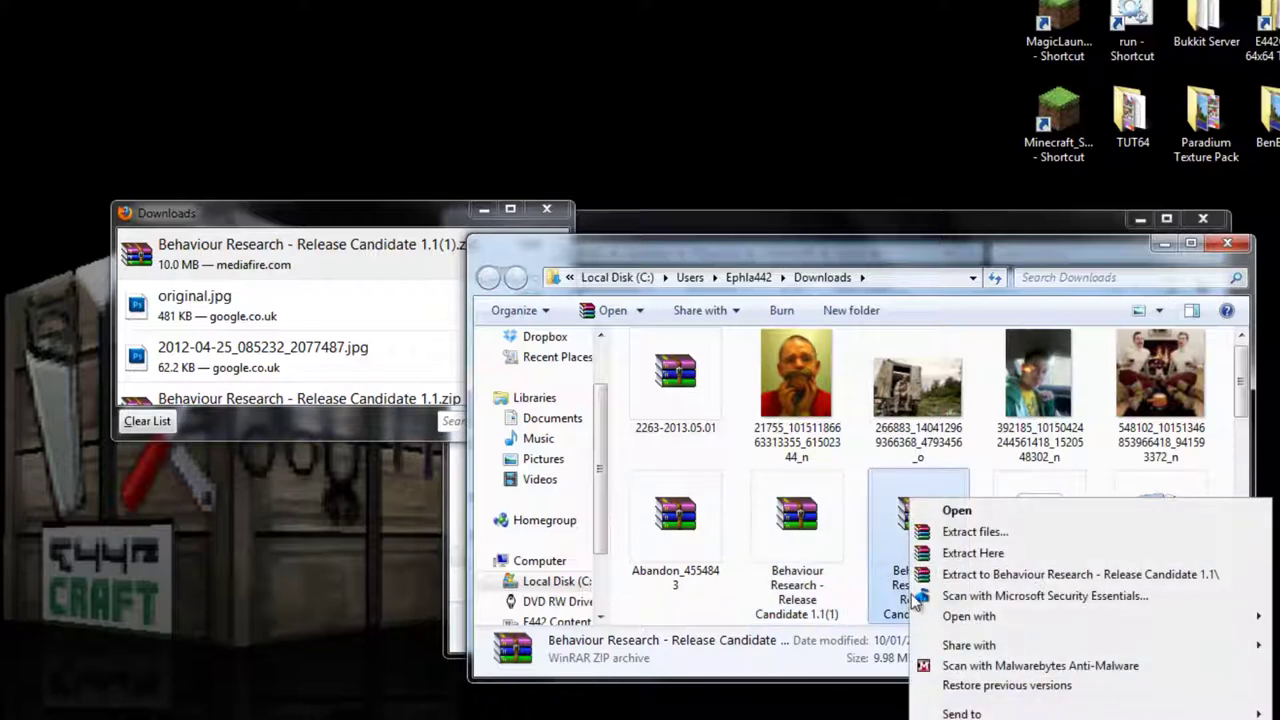
left_click(963, 576)
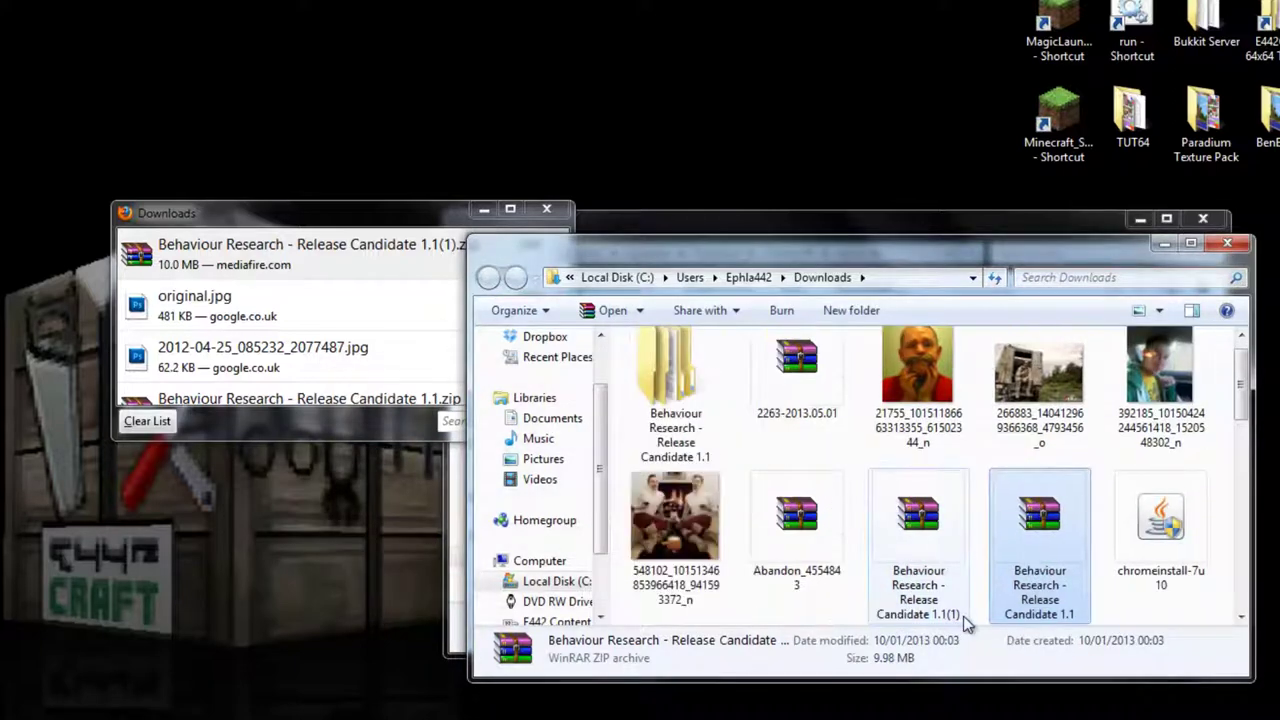
Move the extracted Behaviour Research - Release Candidate 1.1 folder to the desktop and close the Downloads folder and download list windows
scroll(1043, 557, "down", 3)
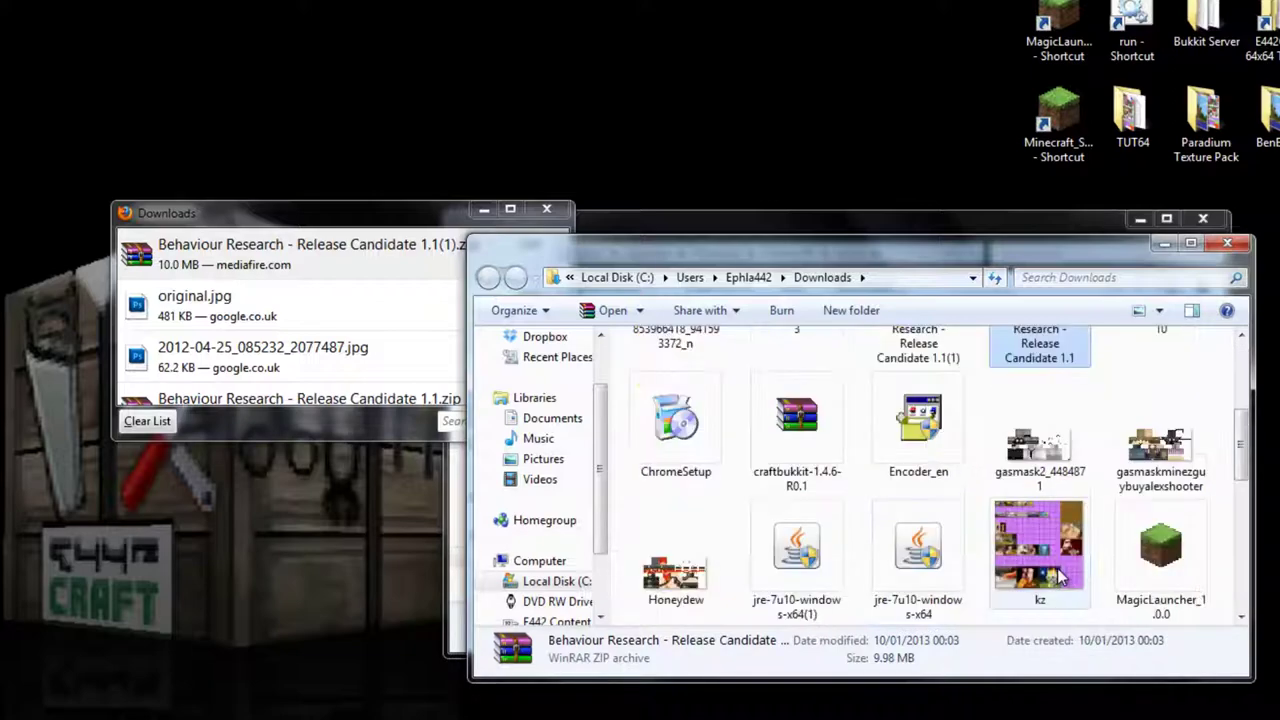
scroll(1060, 577, "up", 4)
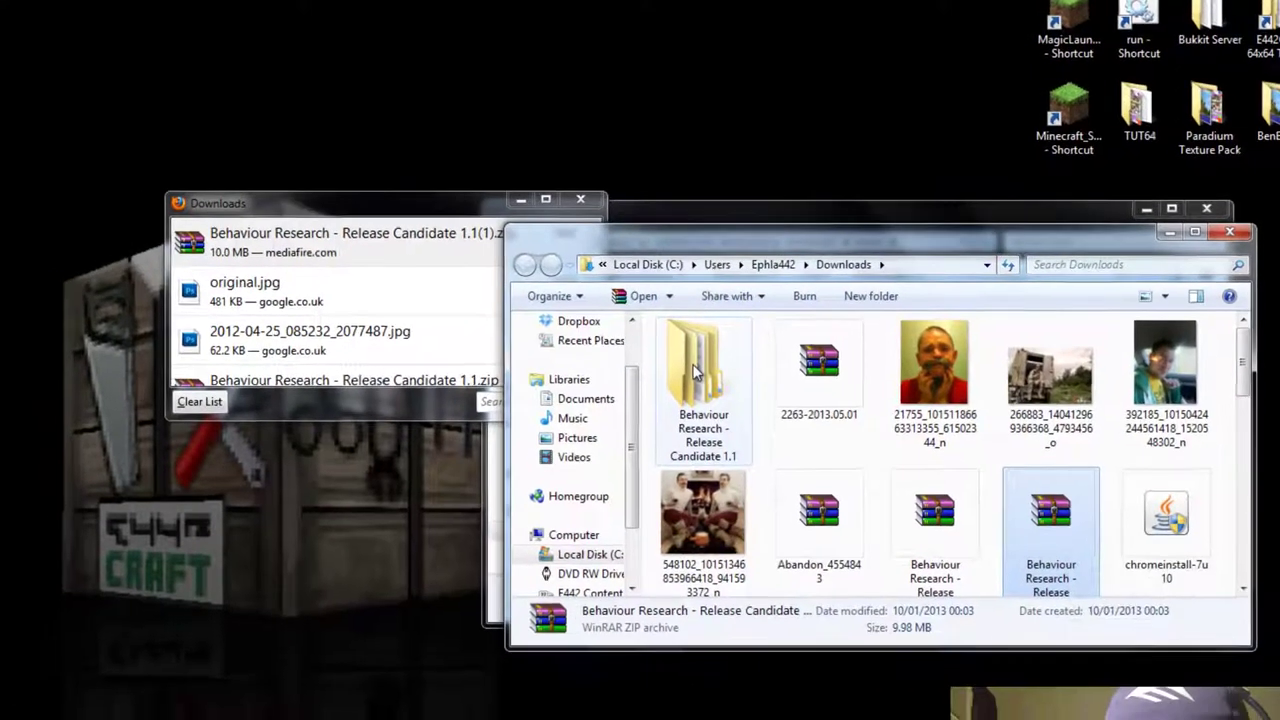
left_click_drag(675, 395, 0, 294)
left_click_drag(95, 263, 95, 263)
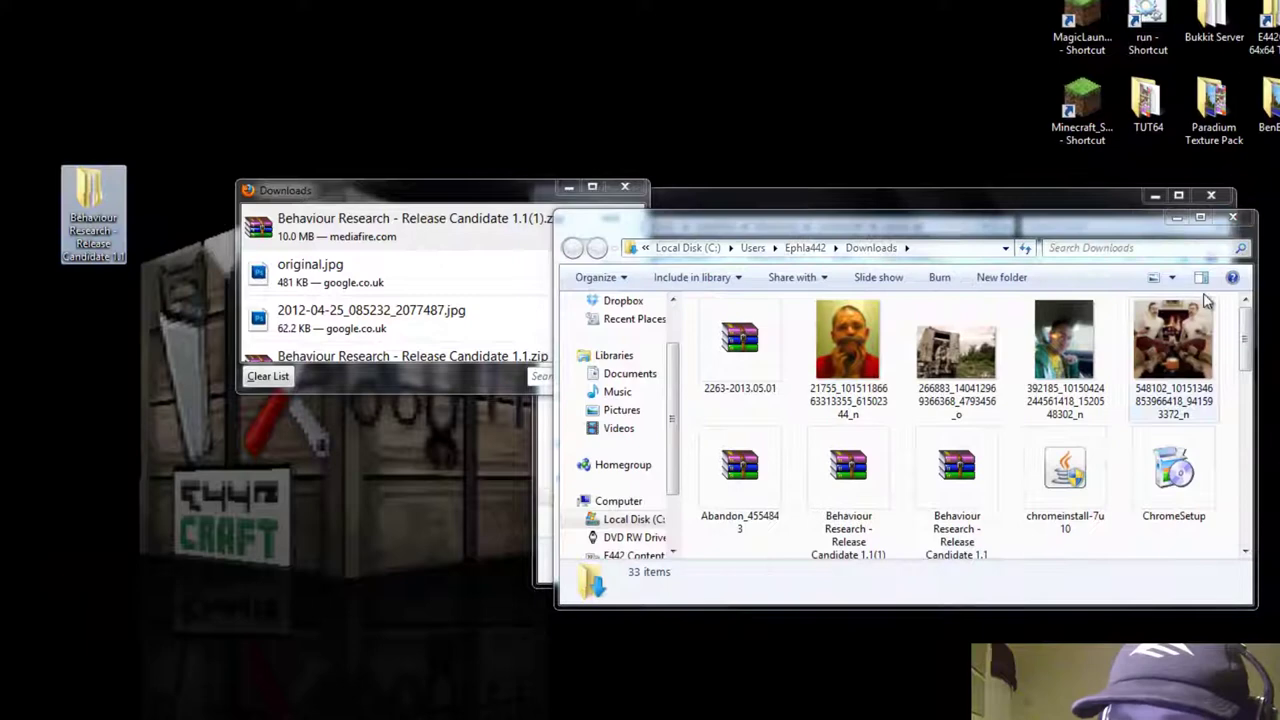
left_click(1235, 219)
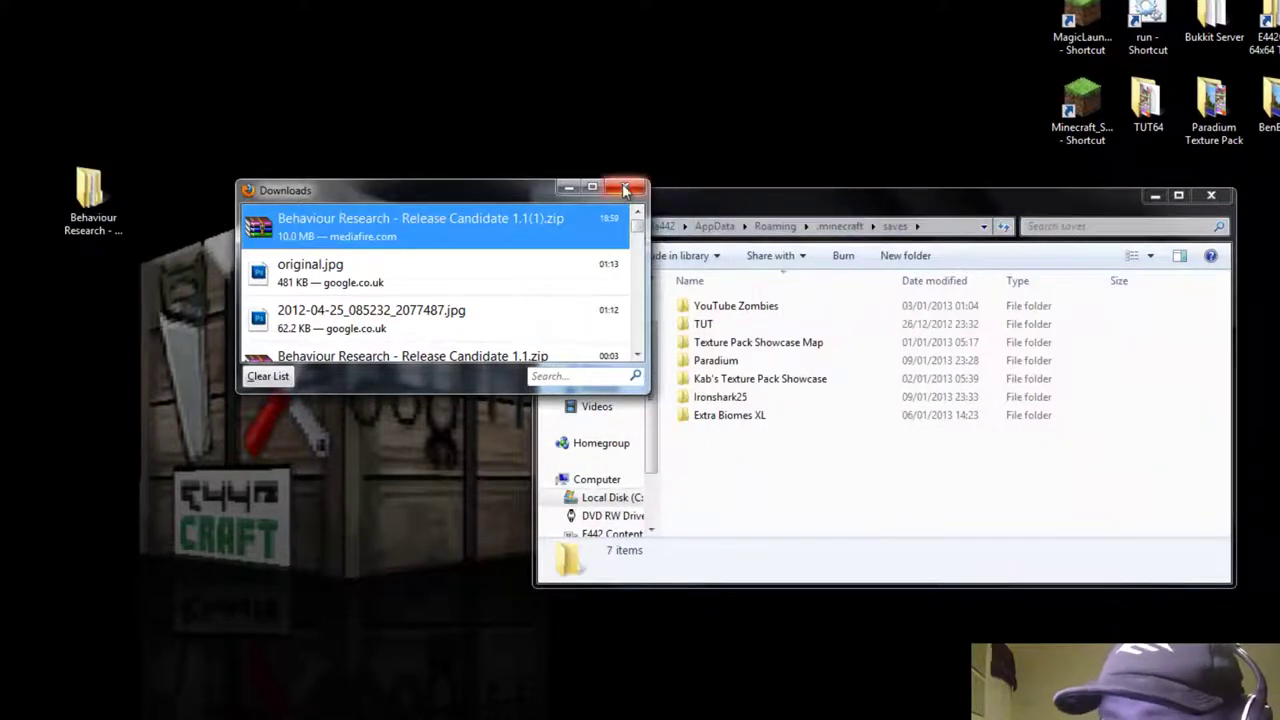
left_click(624, 186)
Move the nested Behaviour Research map folder out to the desktop, merging it with the existing folder, and check the folder's contents
double_click(100, 199)
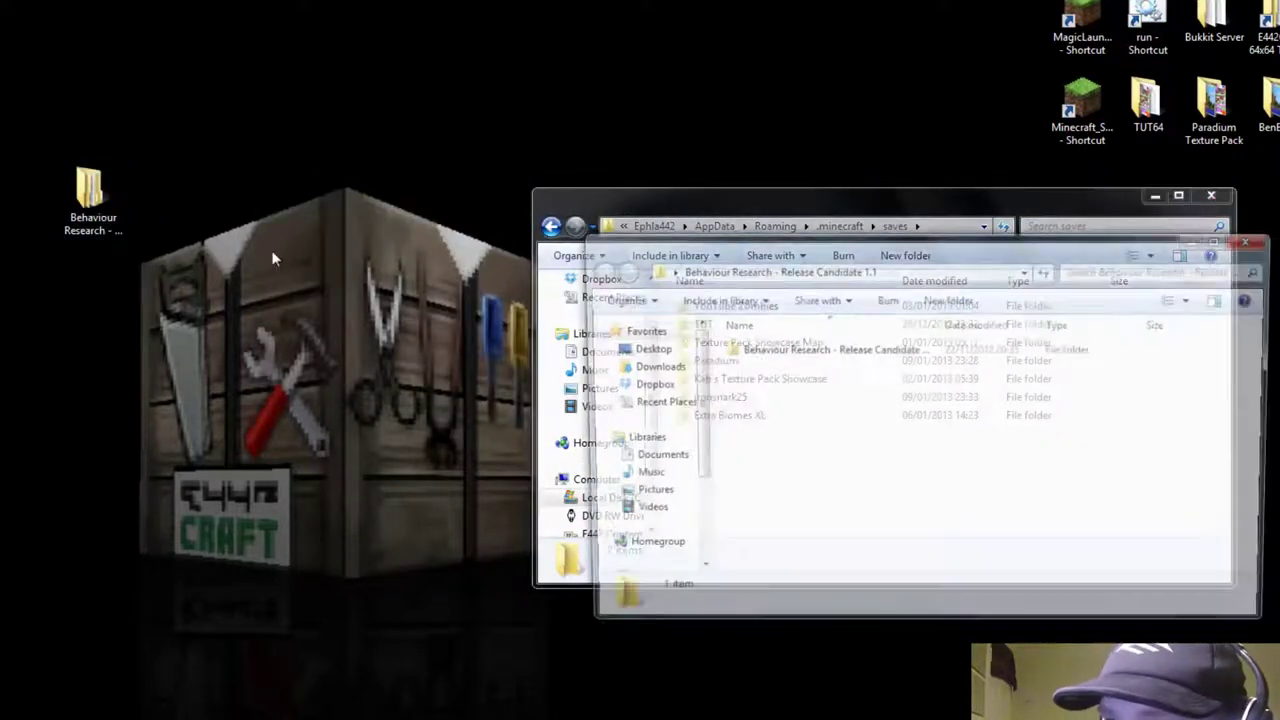
left_click_drag(796, 357, 420, 215)
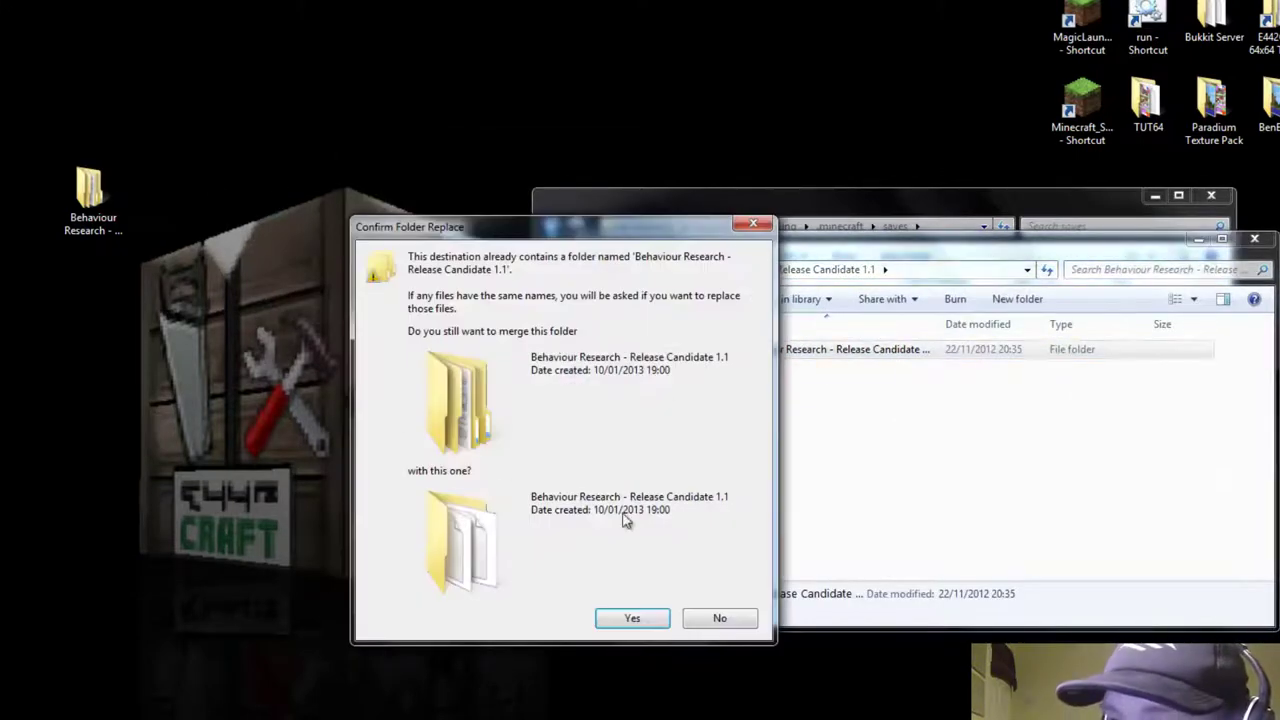
left_click(646, 622)
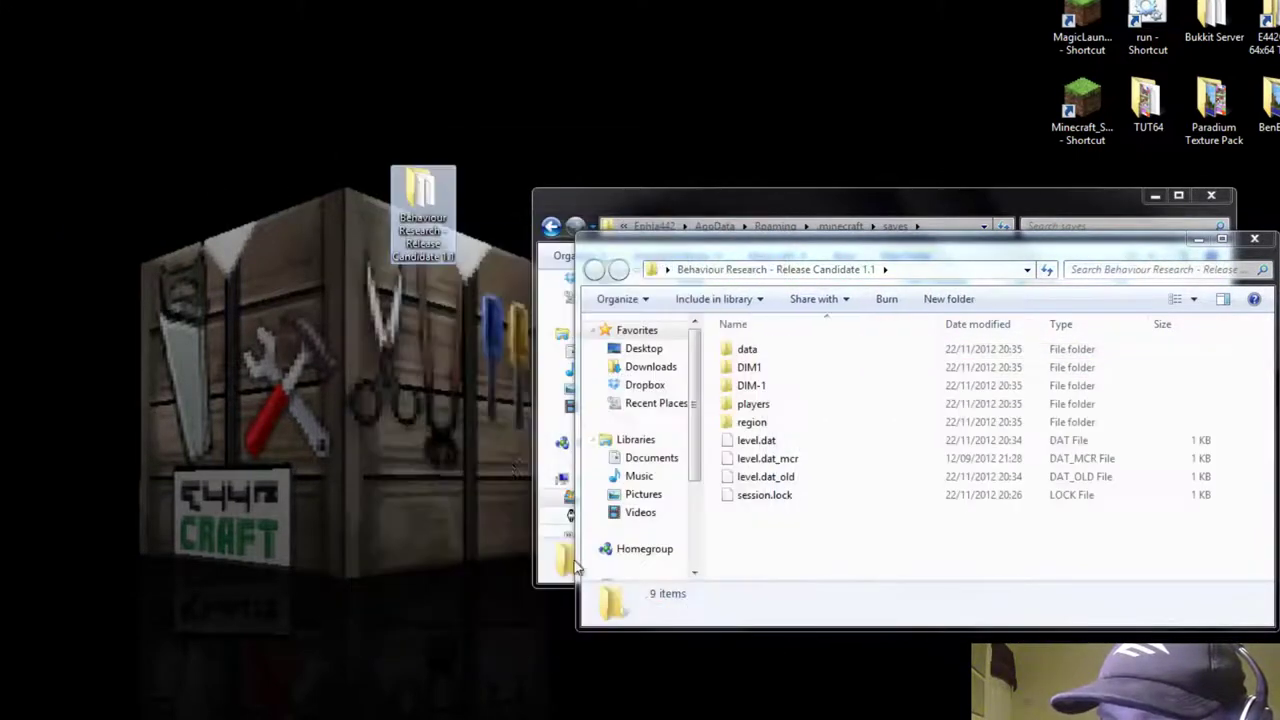
left_click(1263, 240)
double_click(420, 195)
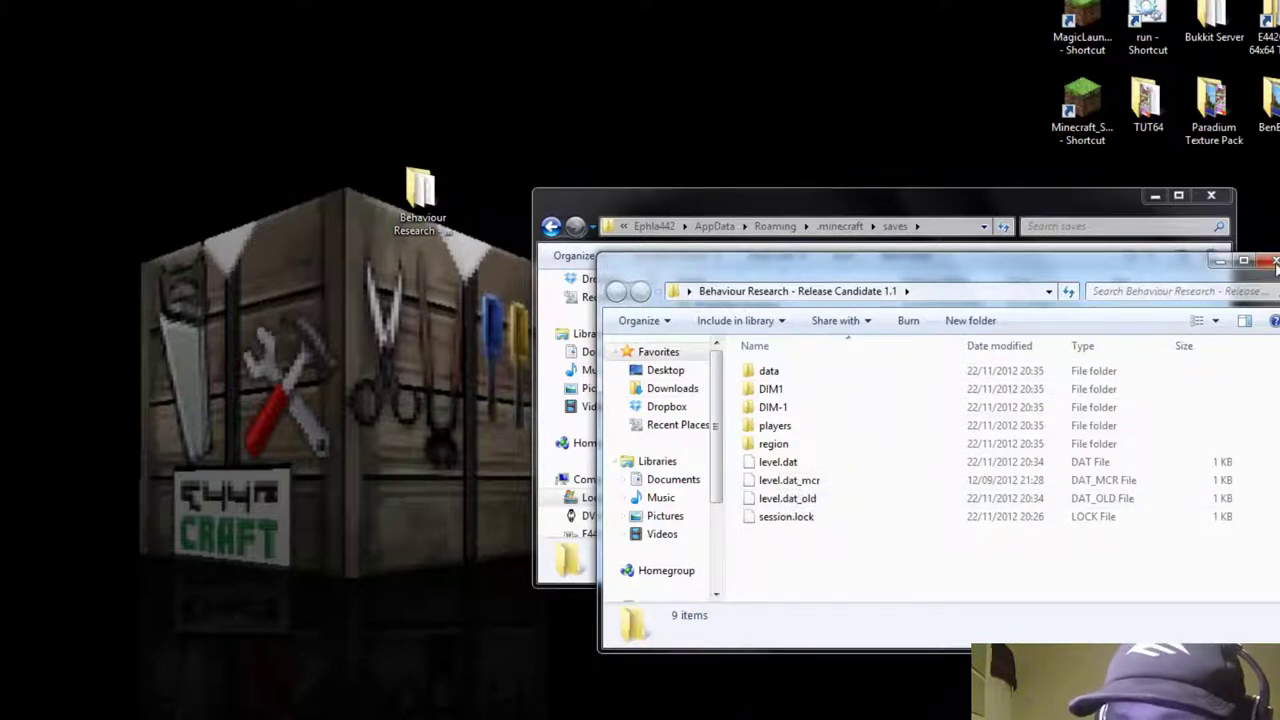
left_click(1266, 261)
Copy the Behaviour Research map folder from the desktop into the .minecraft saves folder
right_click(441, 190)
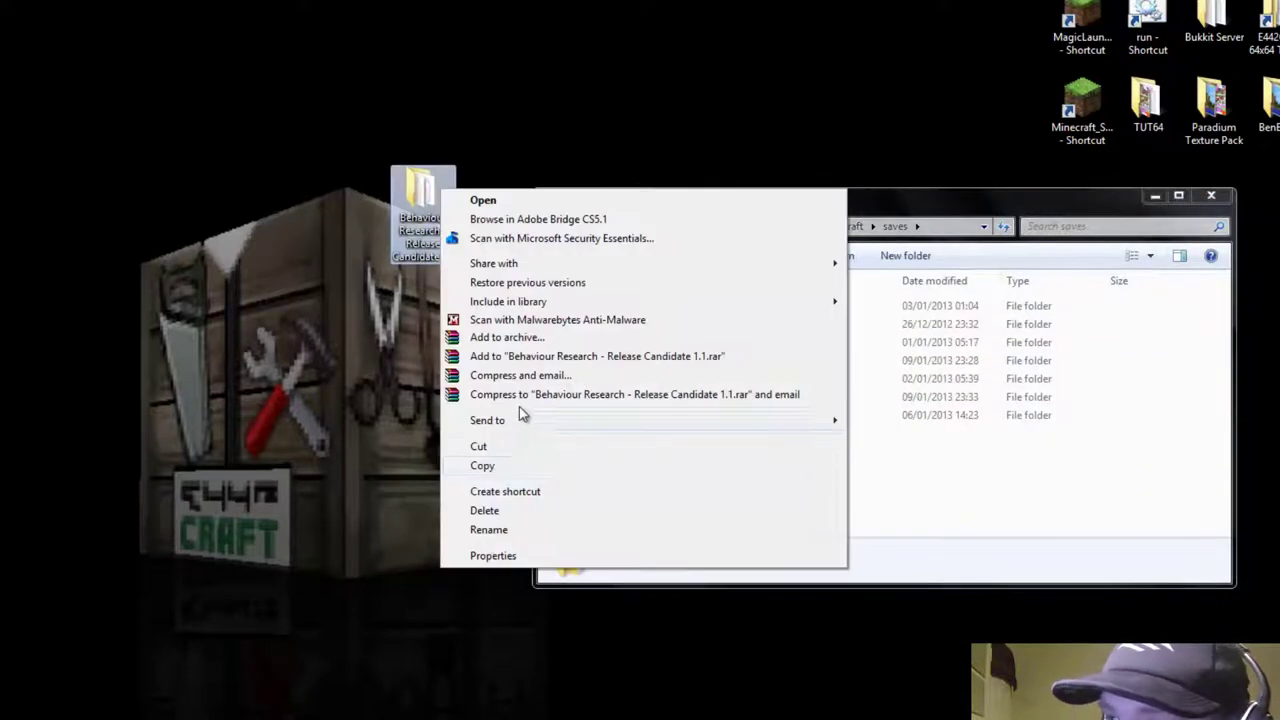
left_click(484, 466)
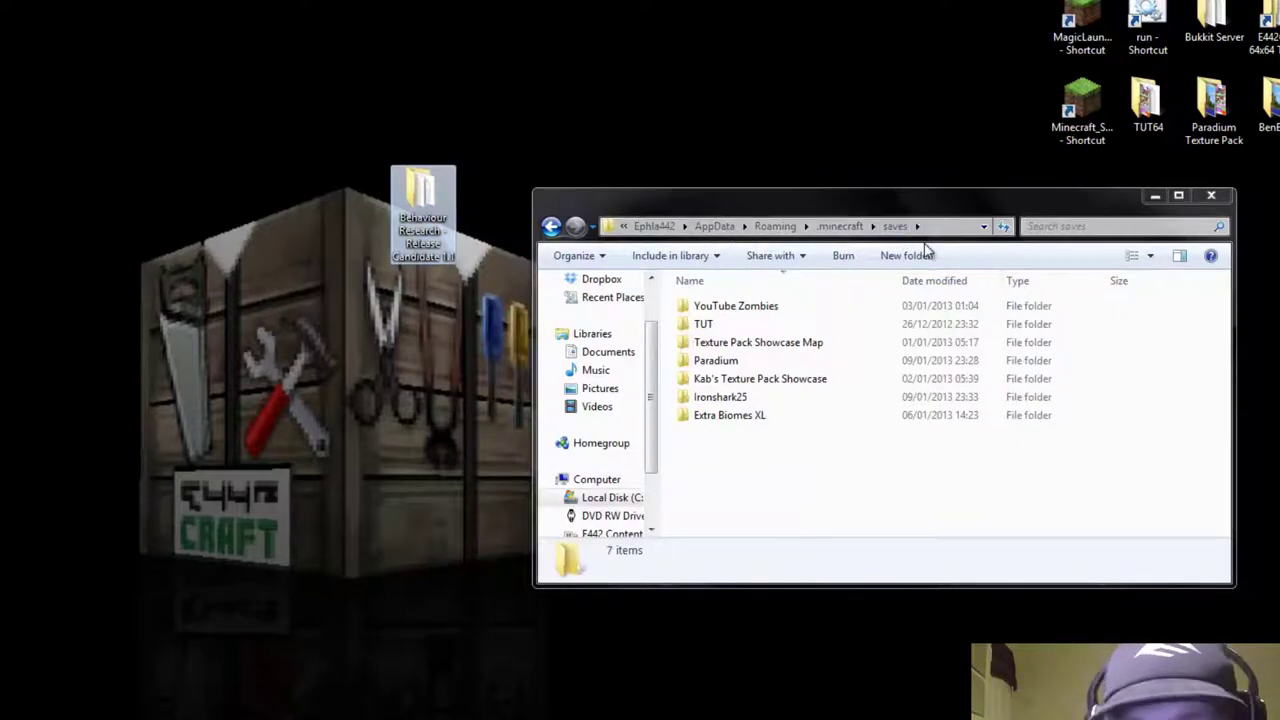
right_click(771, 478)
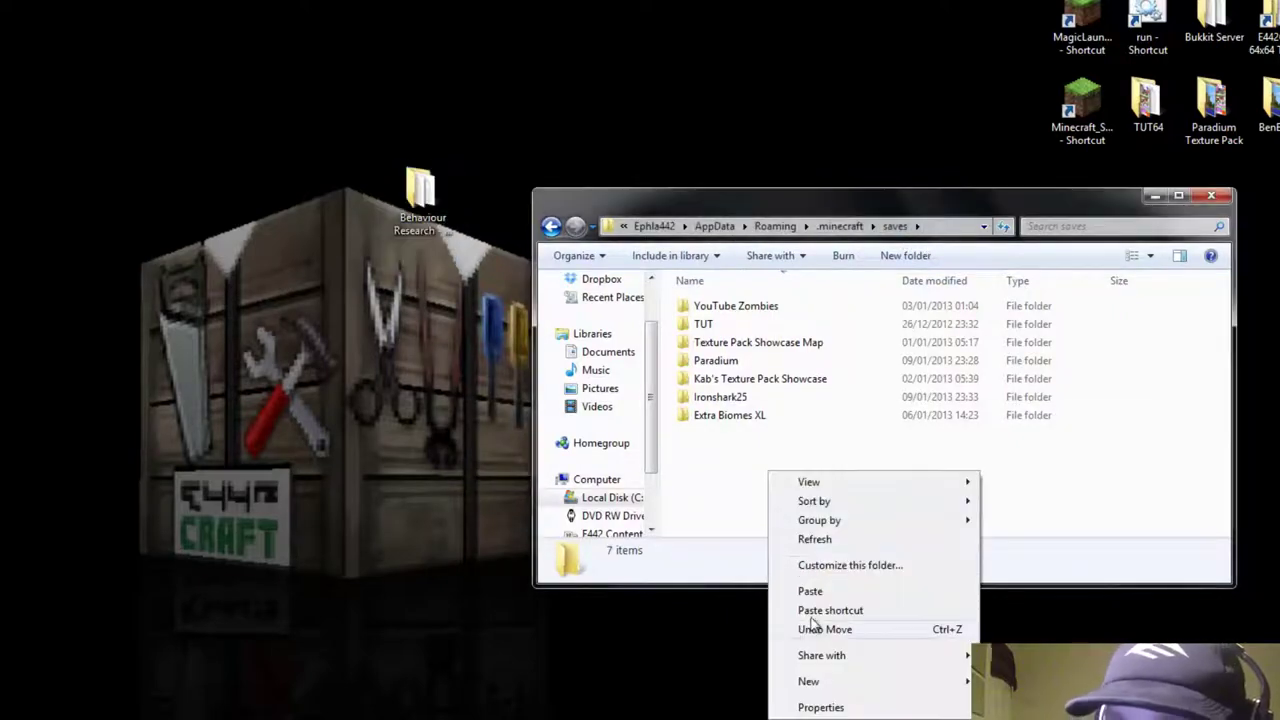
left_click(810, 591)
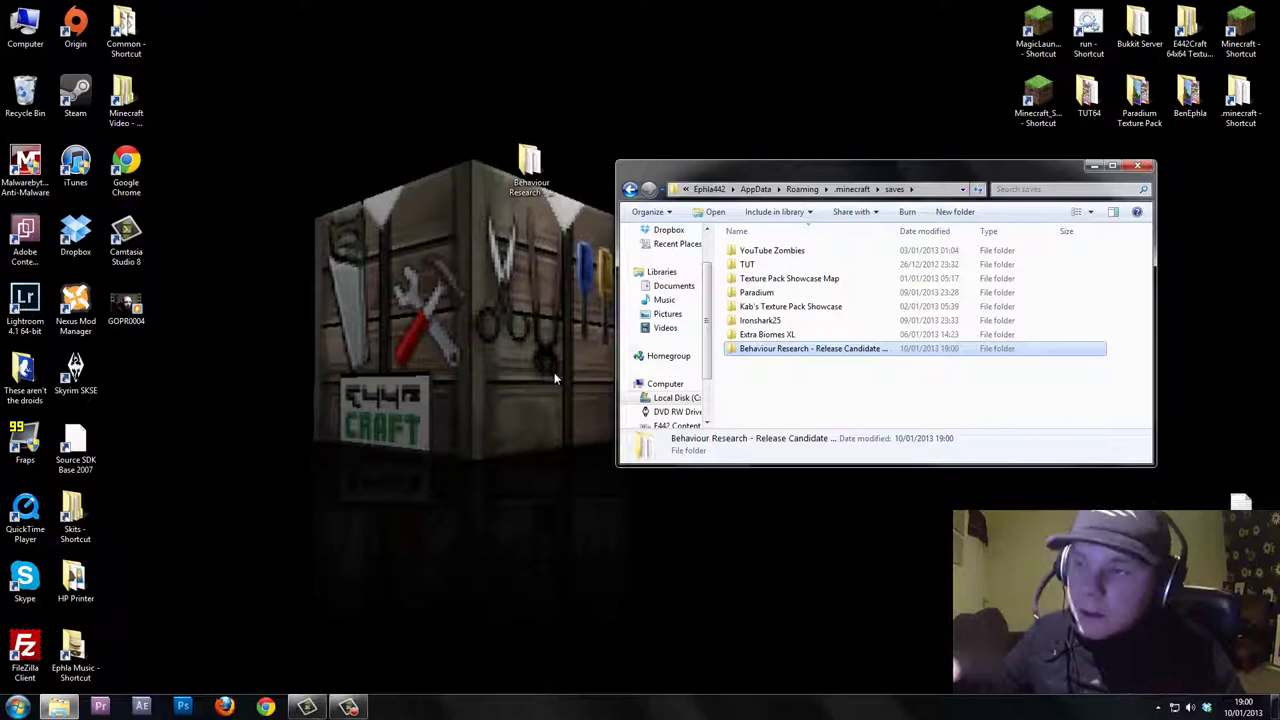
Move the desktop copy of the map folder aside and close the saves folder window
left_click_drag(585, 190, 290, 125)
left_click(731, 350)
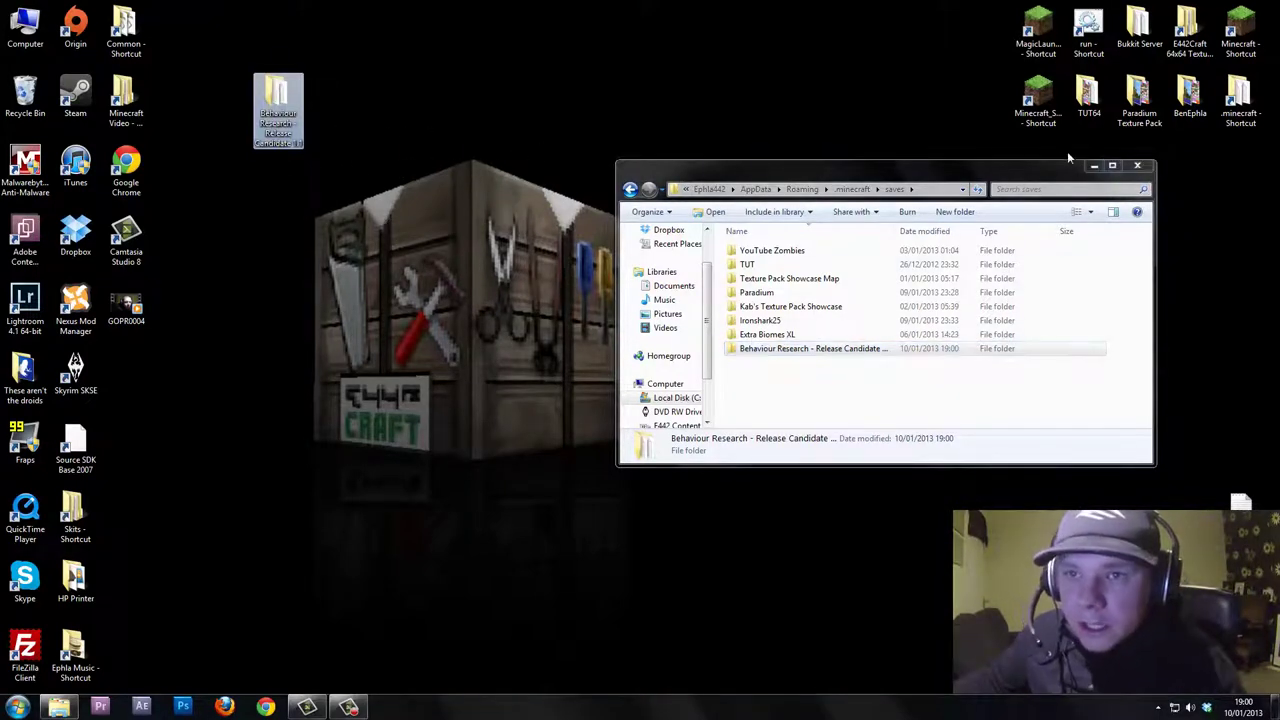
left_click(1137, 165)
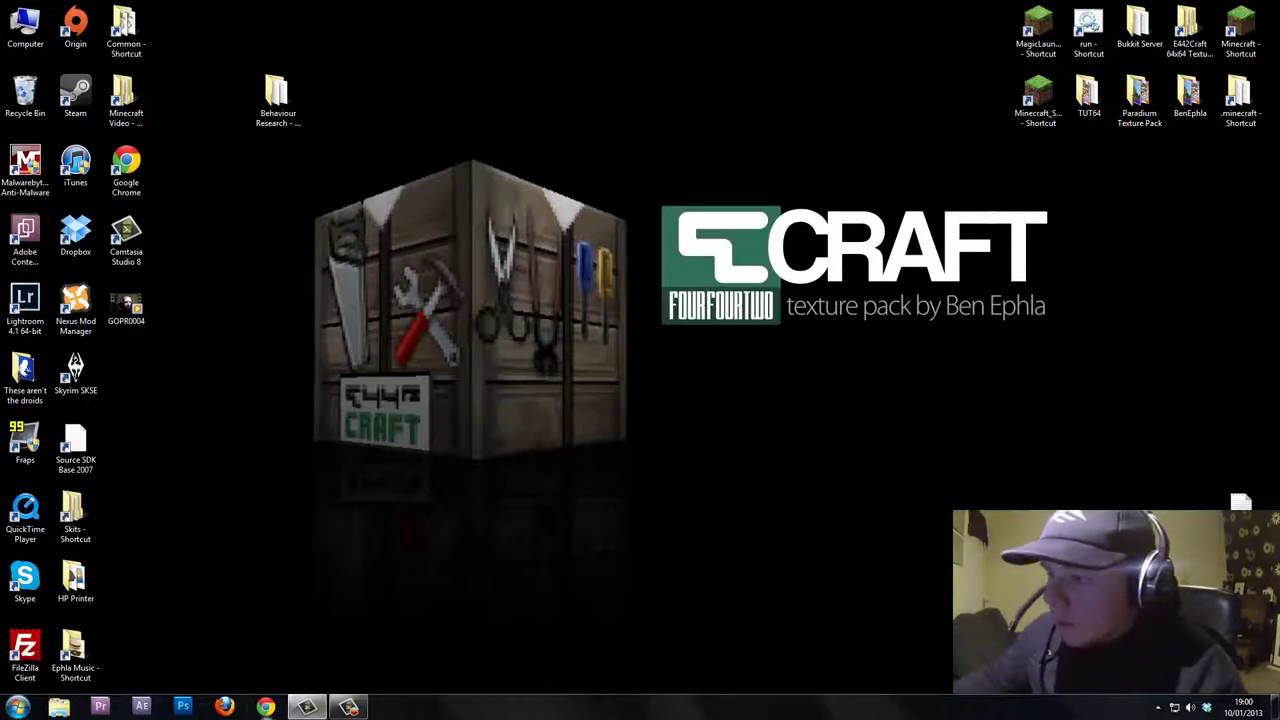
Switch to Firefox, search Google for minecraft.net and open the official Minecraft website from the results
left_click(226, 707)
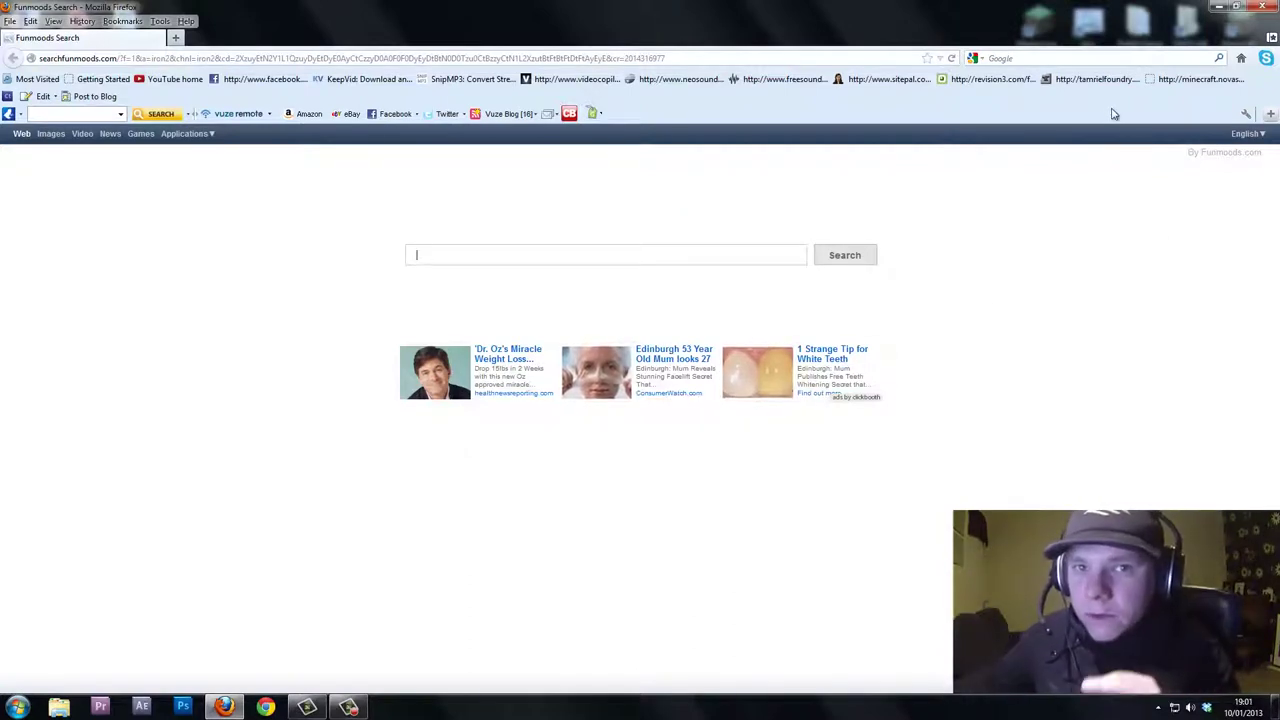
left_click(1034, 60)
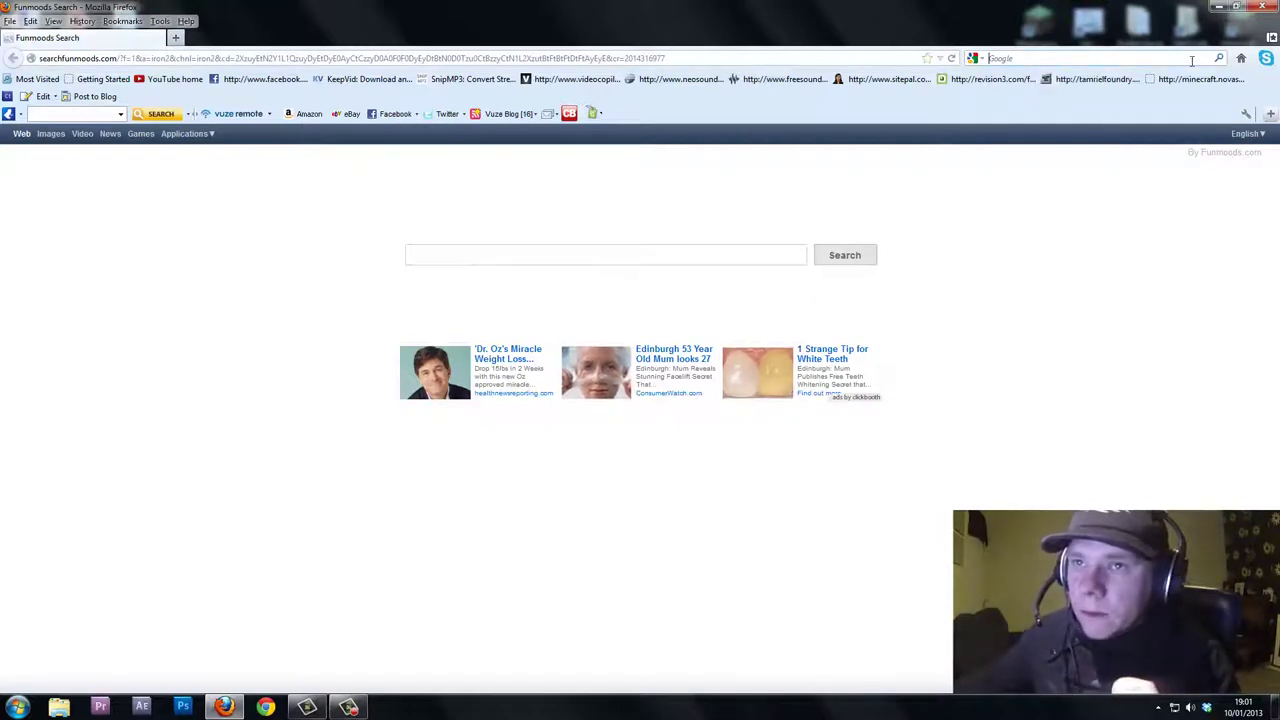
type("minec")
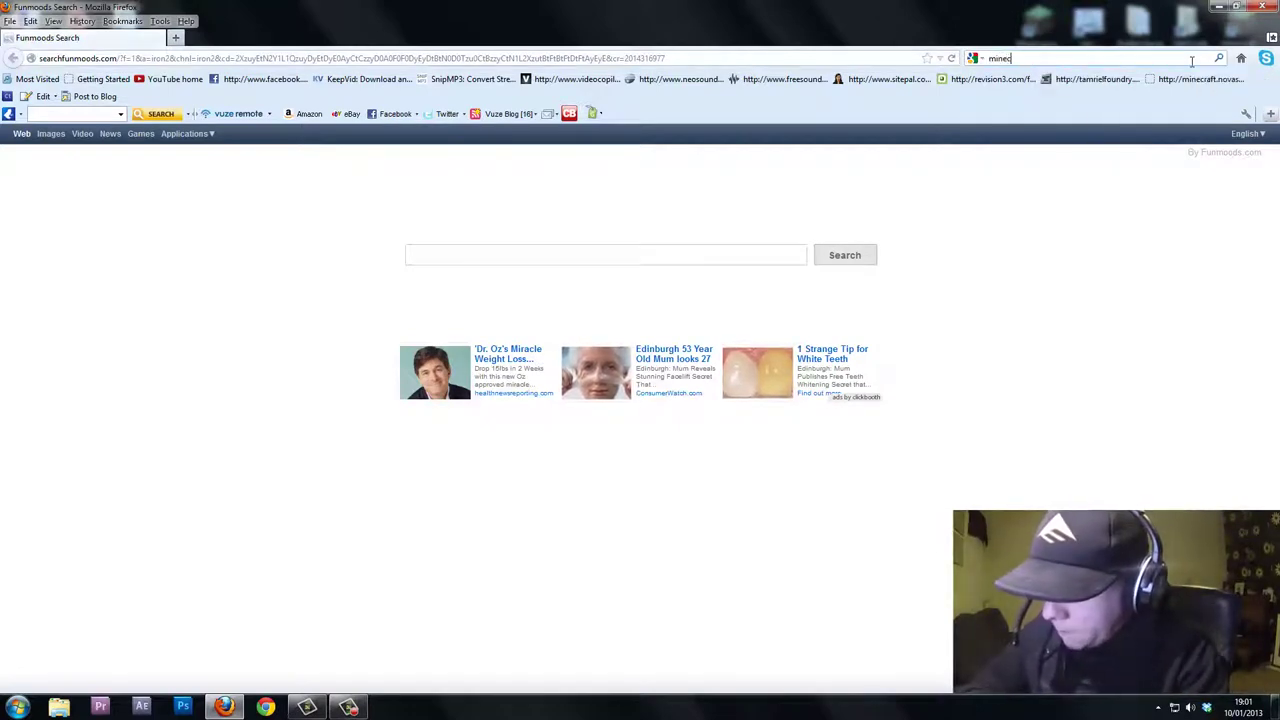
type("raft")
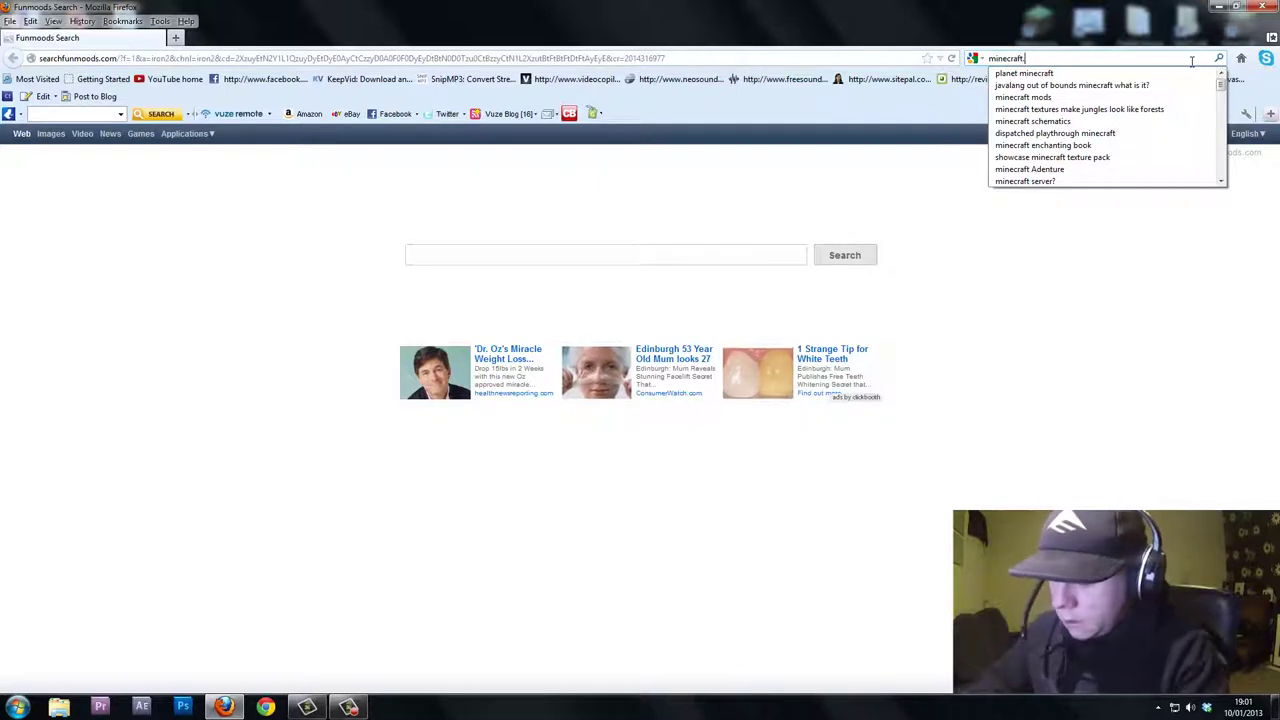
type(".net")
key("Return")
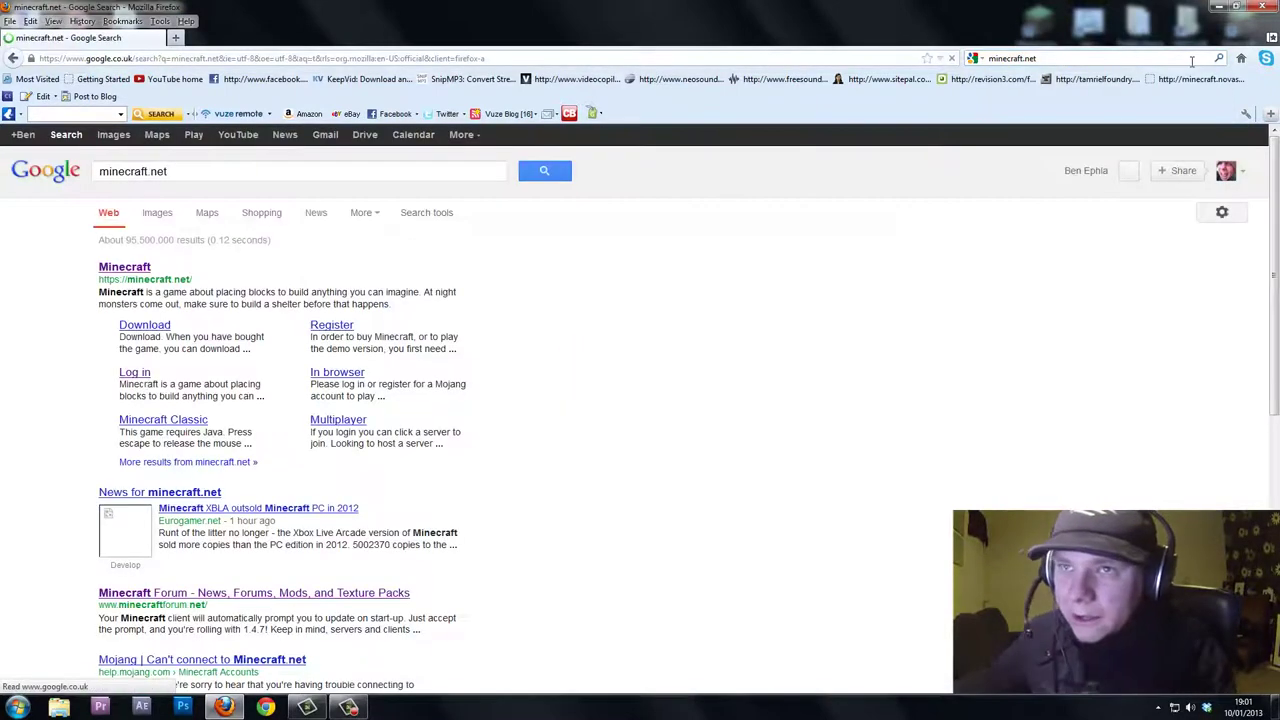
left_click(140, 267)
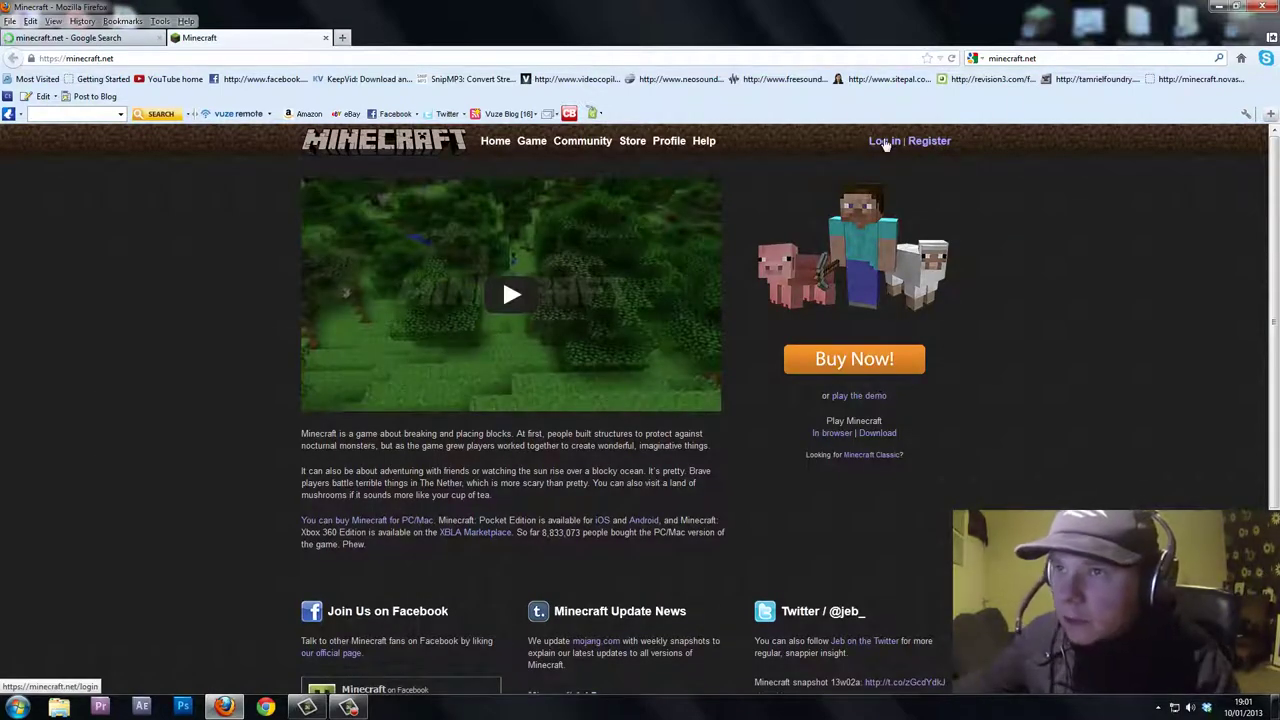
Sign in to the Minecraft account with the prefilled credentials and find the Minecraft_Server.exe link on the download page
left_click(884, 141)
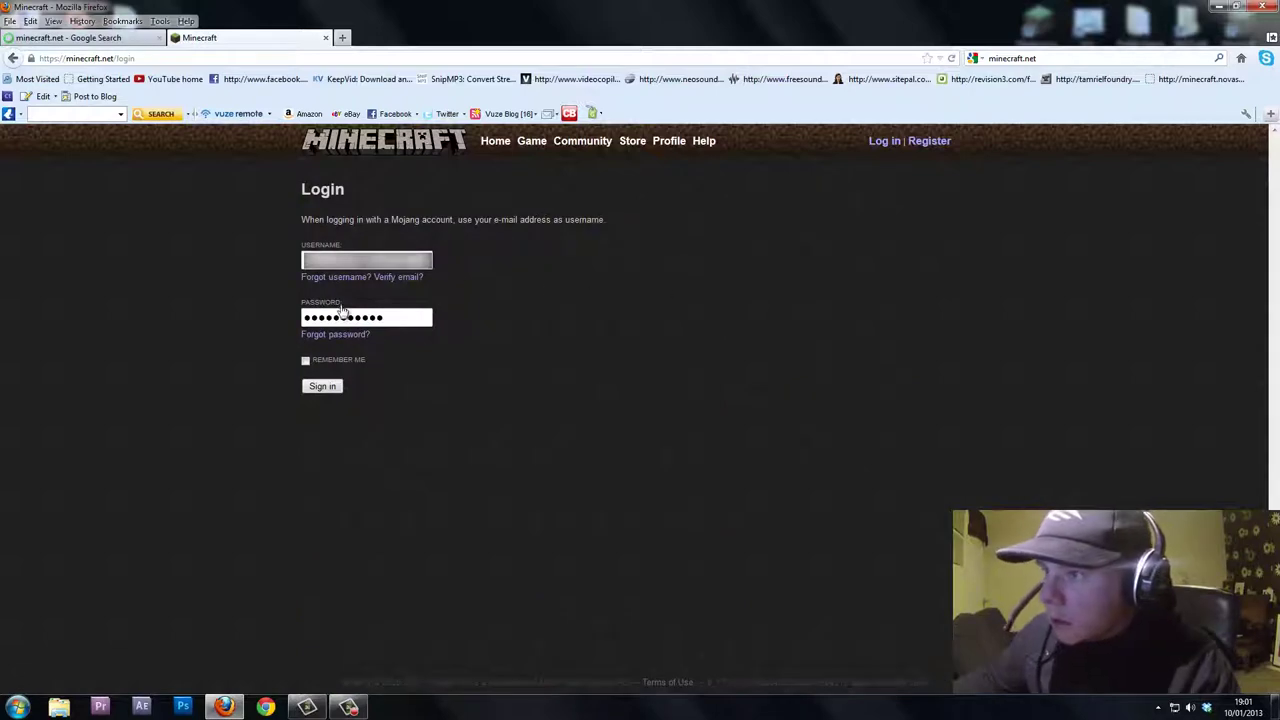
left_click(322, 387)
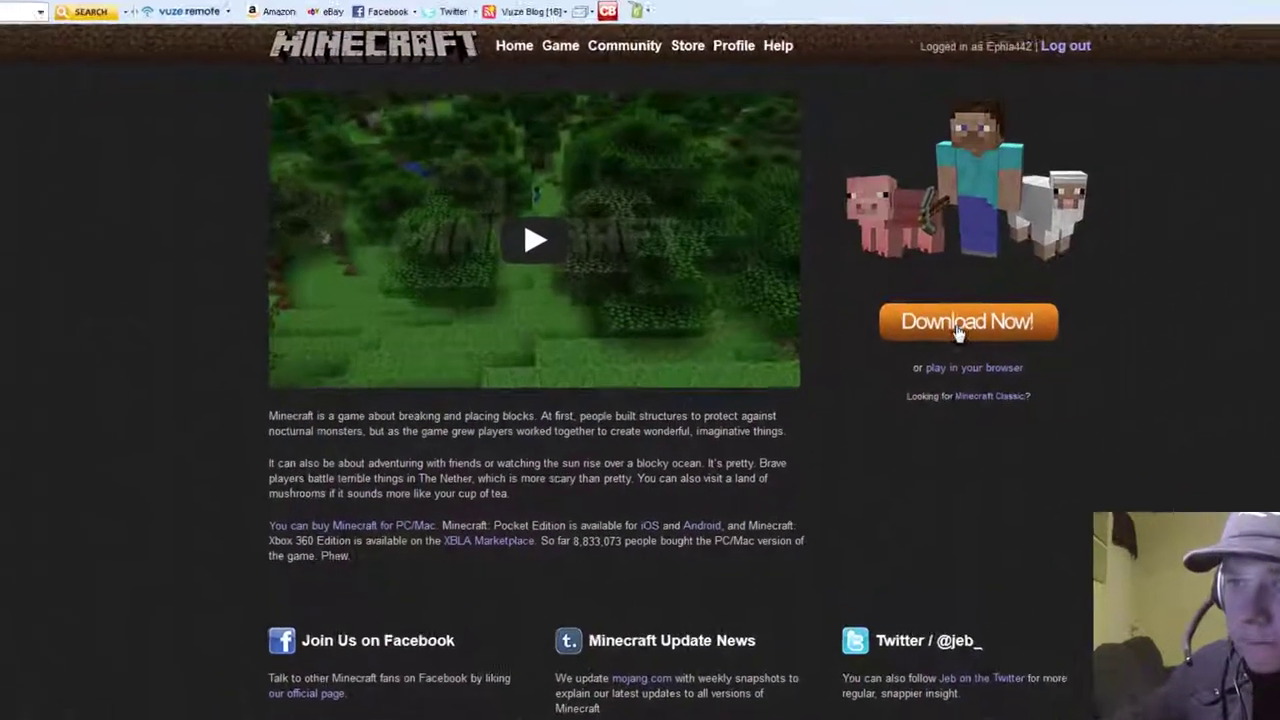
left_click(846, 362)
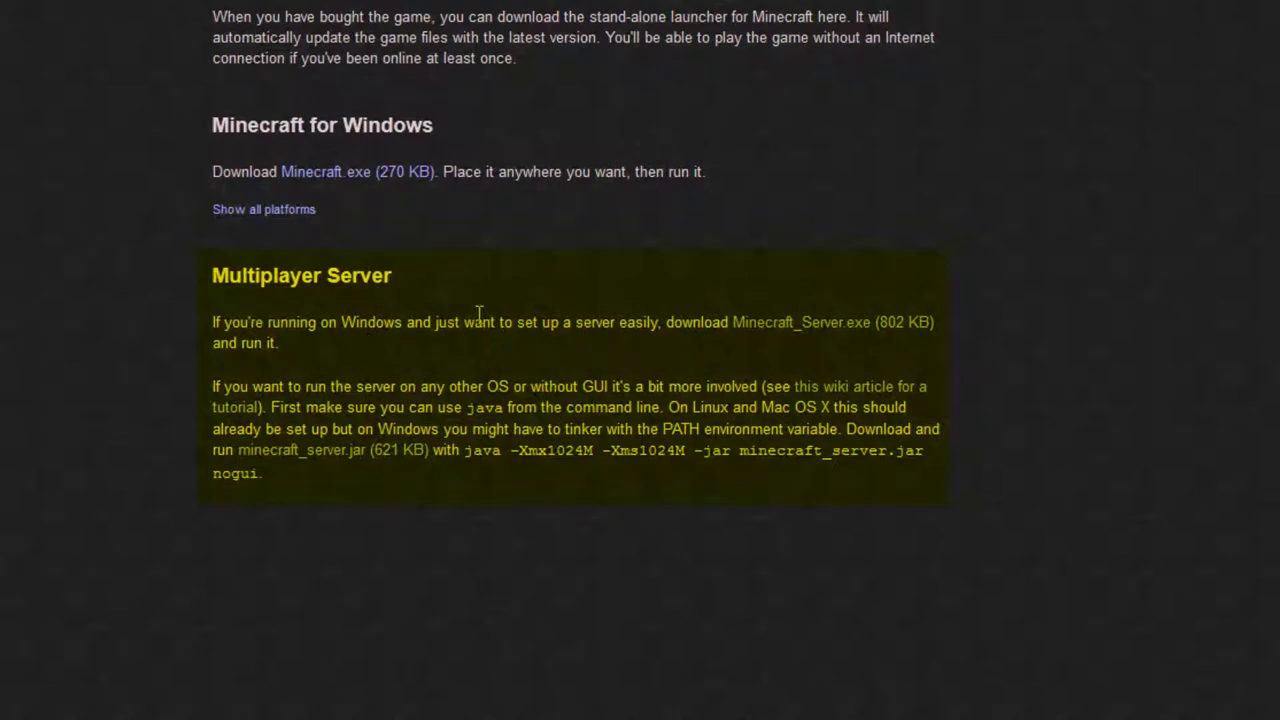
left_click_drag(722, 322, 923, 334)
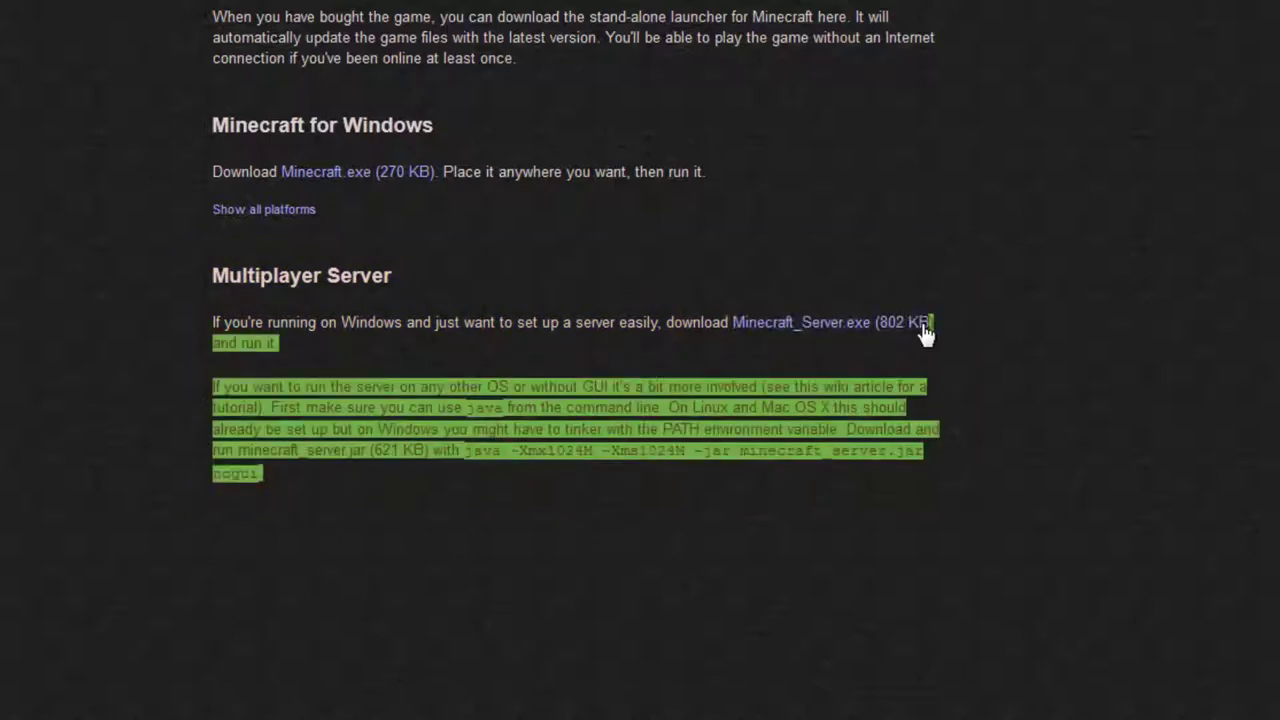
left_click(811, 349)
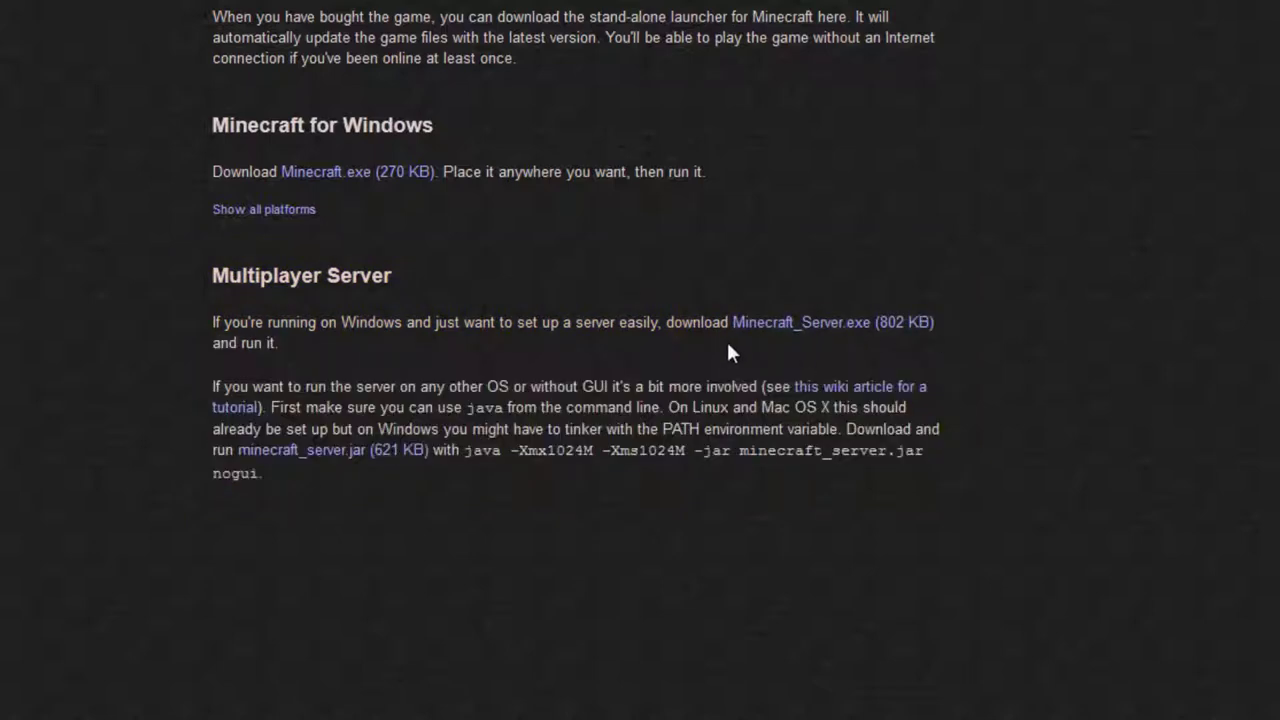
left_click_drag(733, 322, 668, 254)
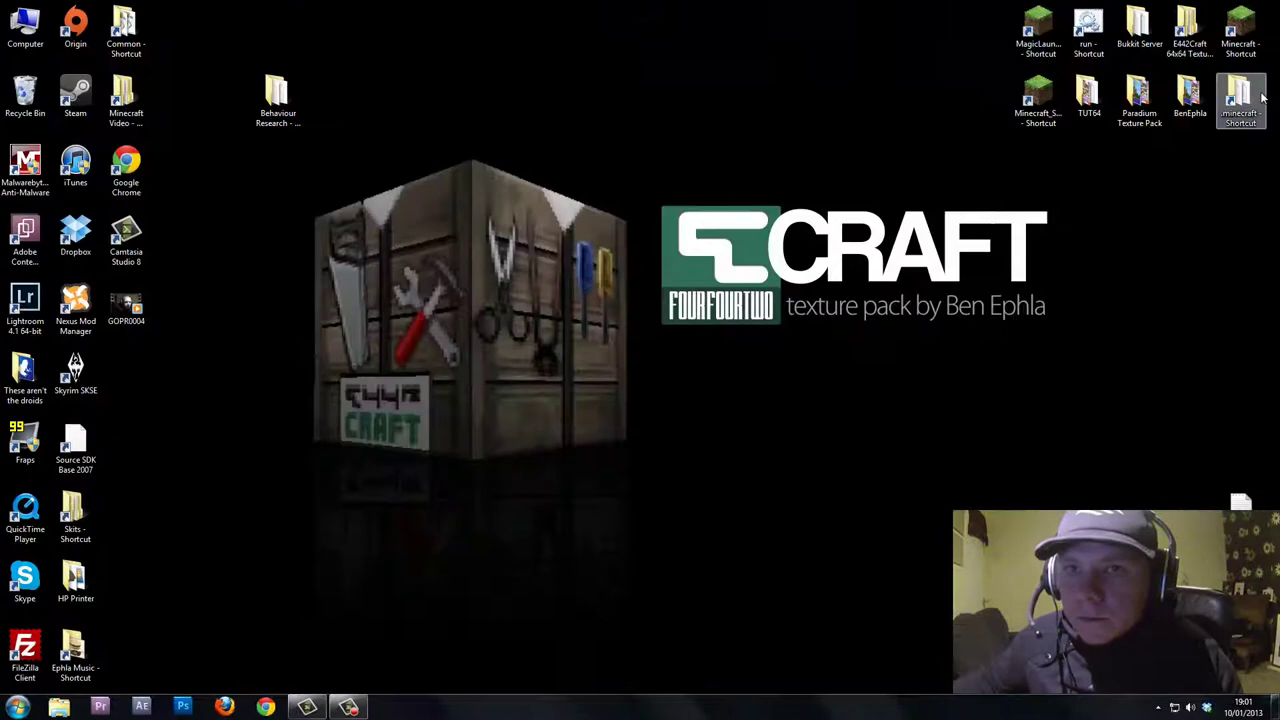
Open the .minecraft folder from its desktop shortcut and go into the server folder containing Minecraft_Server
left_click(1231, 113)
double_click(1231, 113)
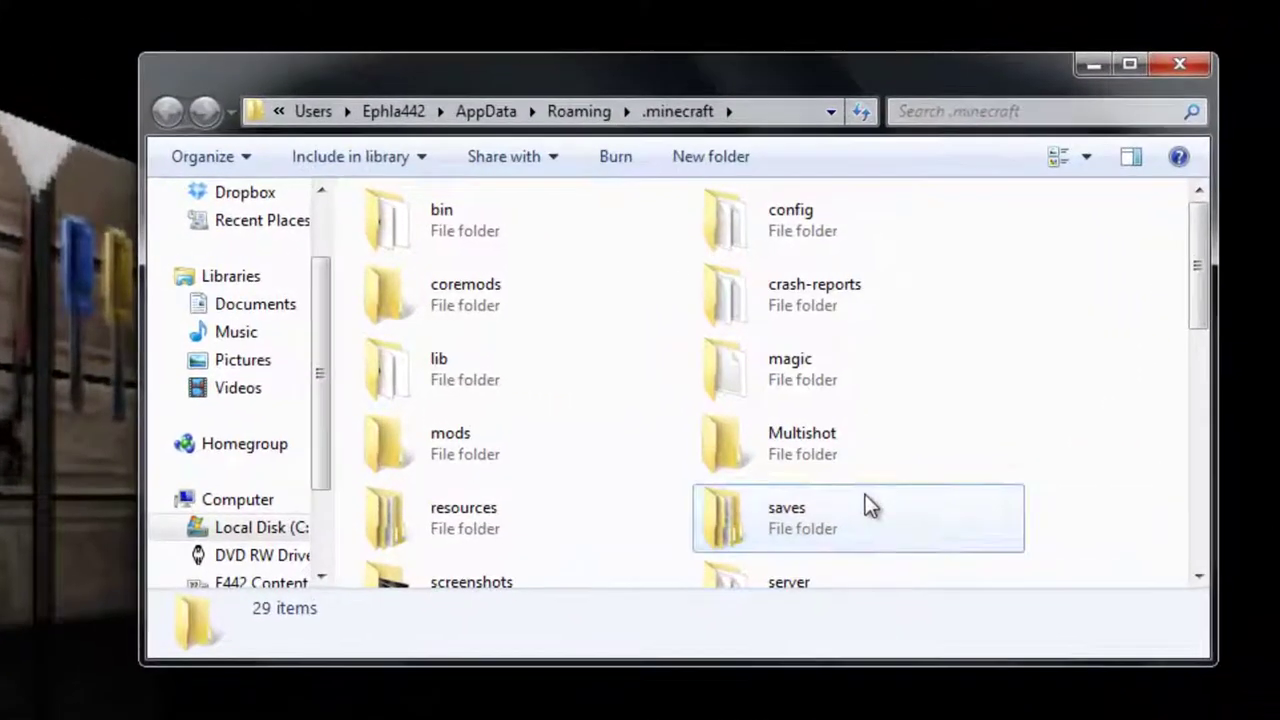
left_click(865, 494)
scroll(865, 494, "down", 3)
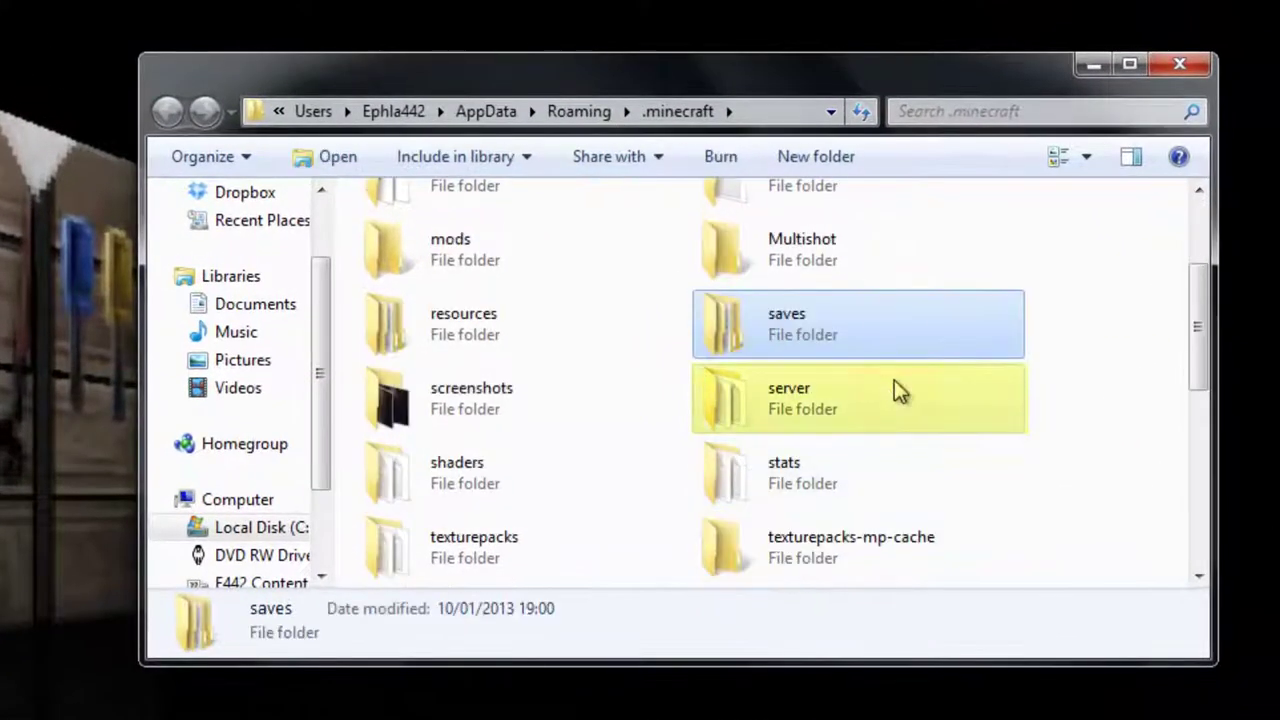
double_click(823, 402)
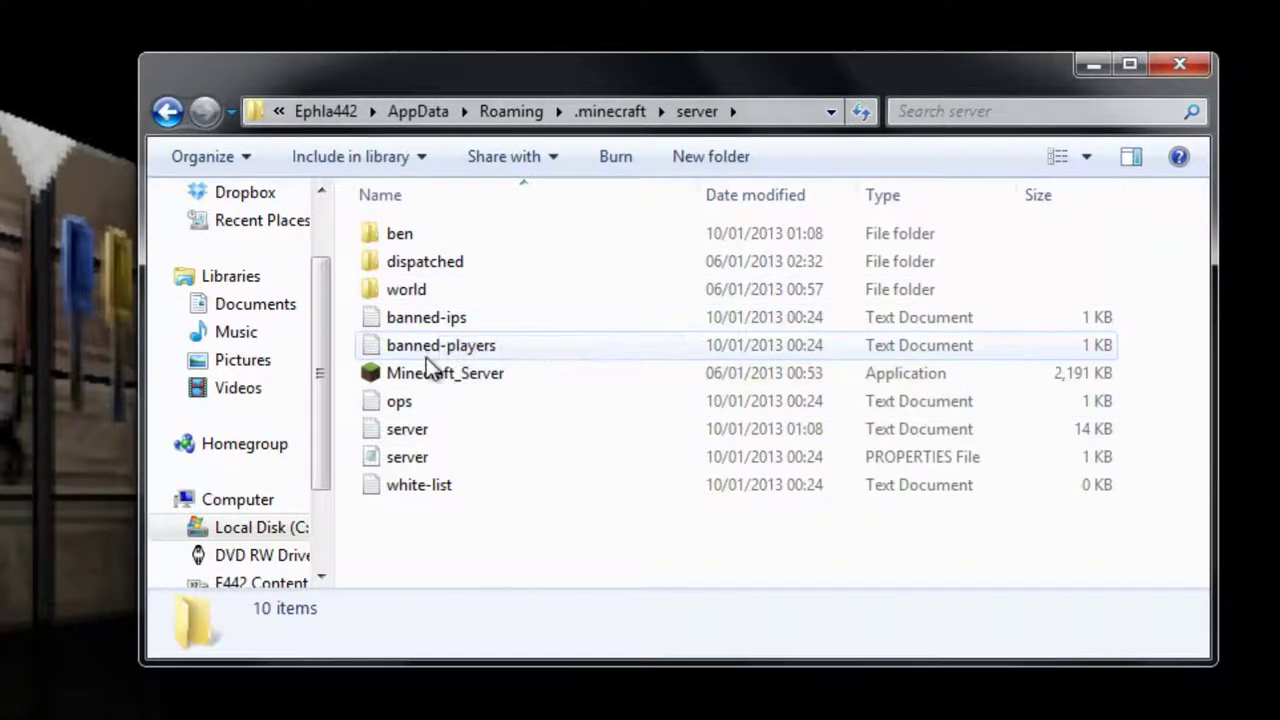
mouse_move(447, 396)
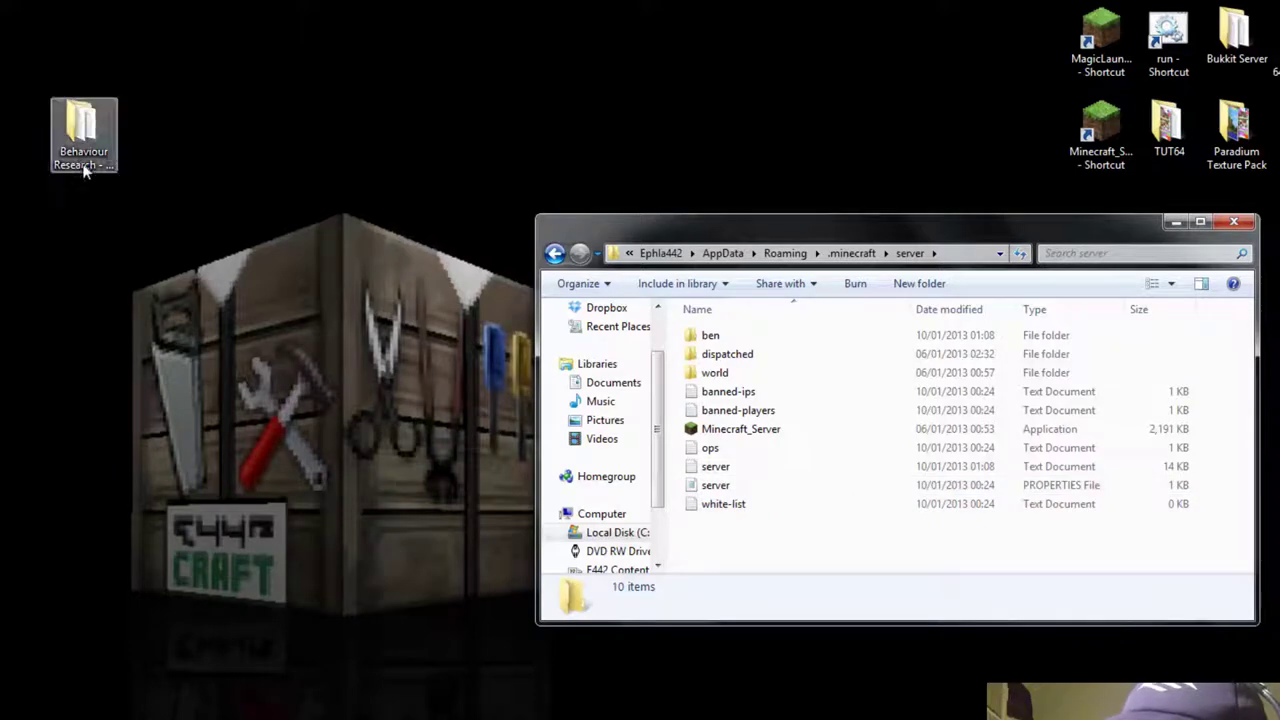
Check the contents of the Behaviour Research map folder on the desktop and copy that folder into the server folder
double_click(84, 170)
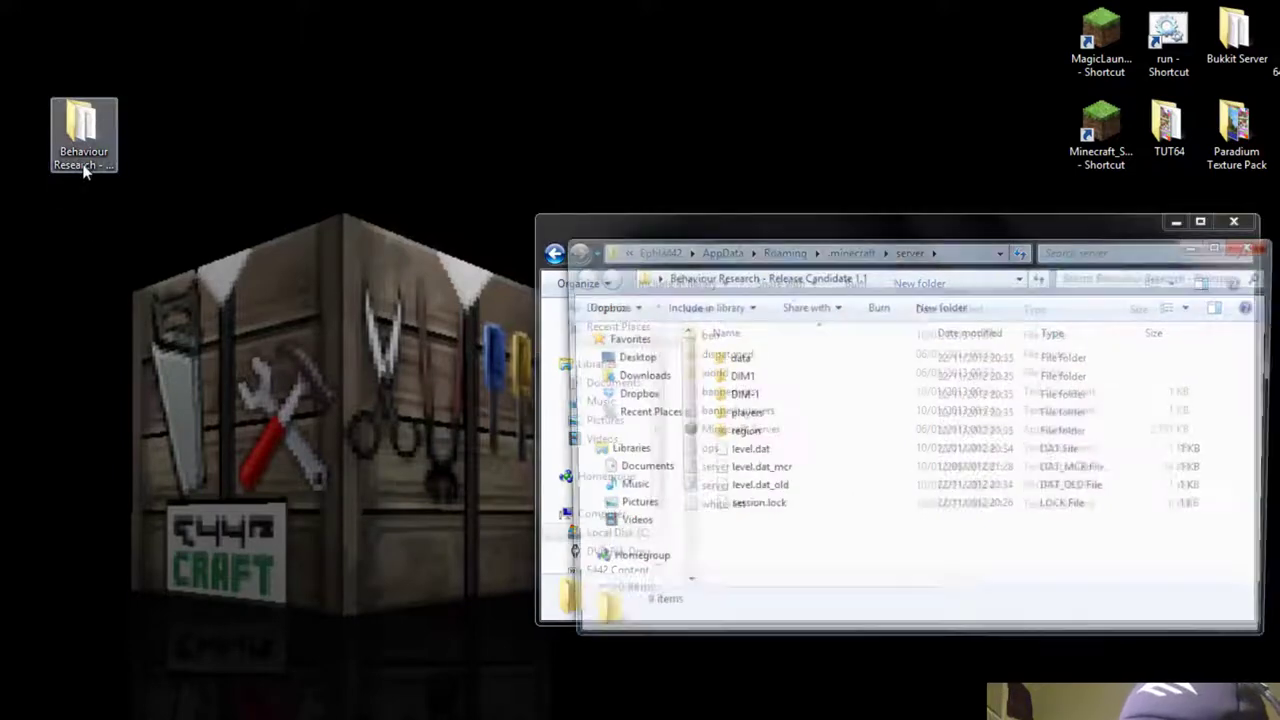
left_click(1257, 245)
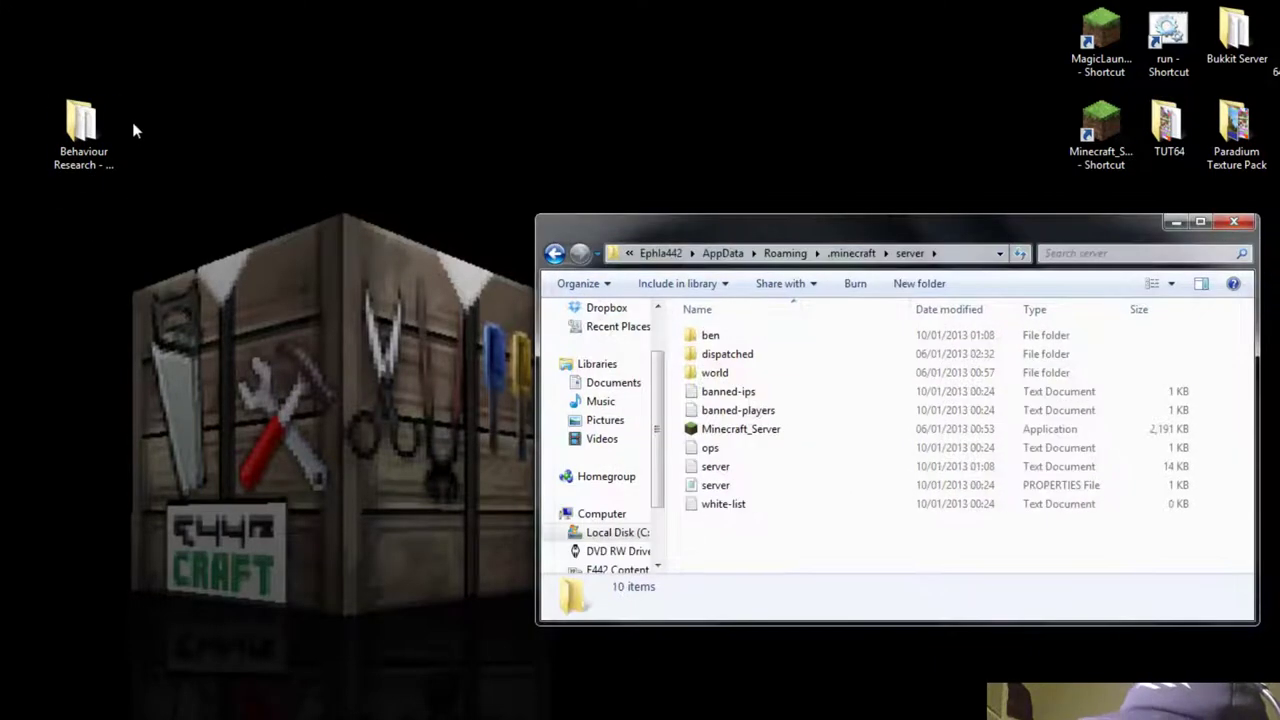
right_click(93, 140)
left_click(135, 425)
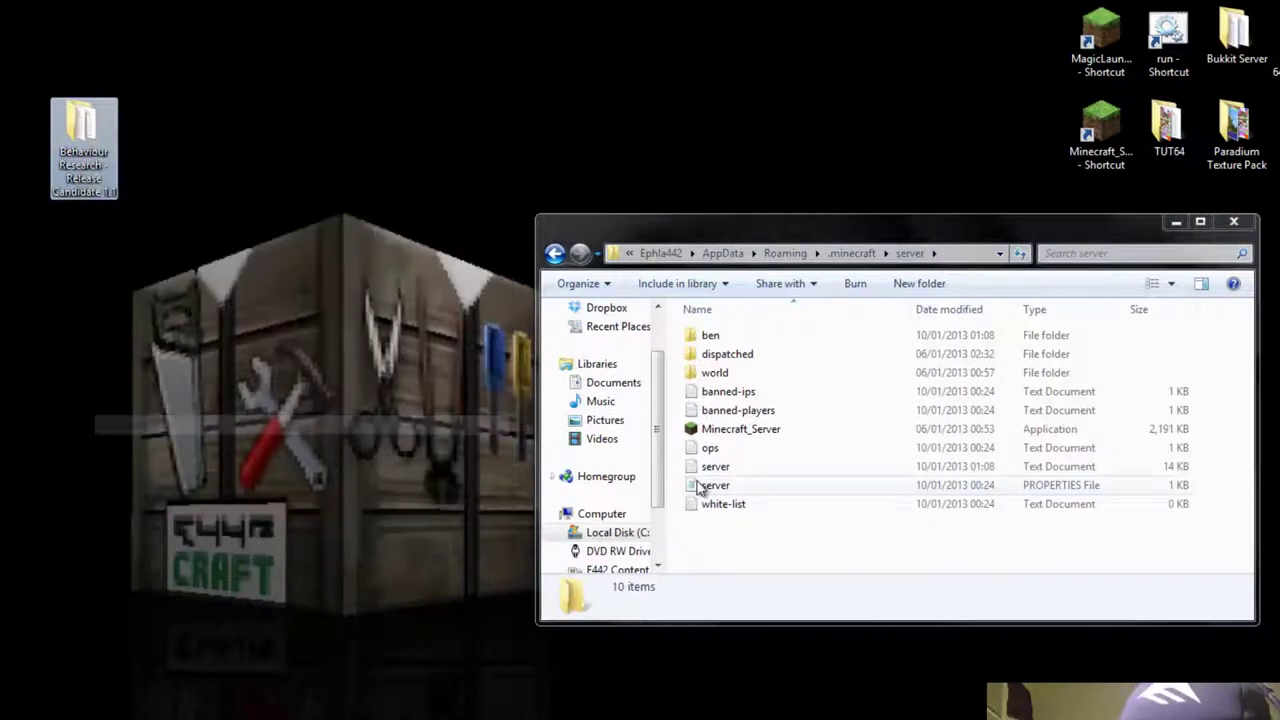
right_click(718, 542)
left_click(756, 664)
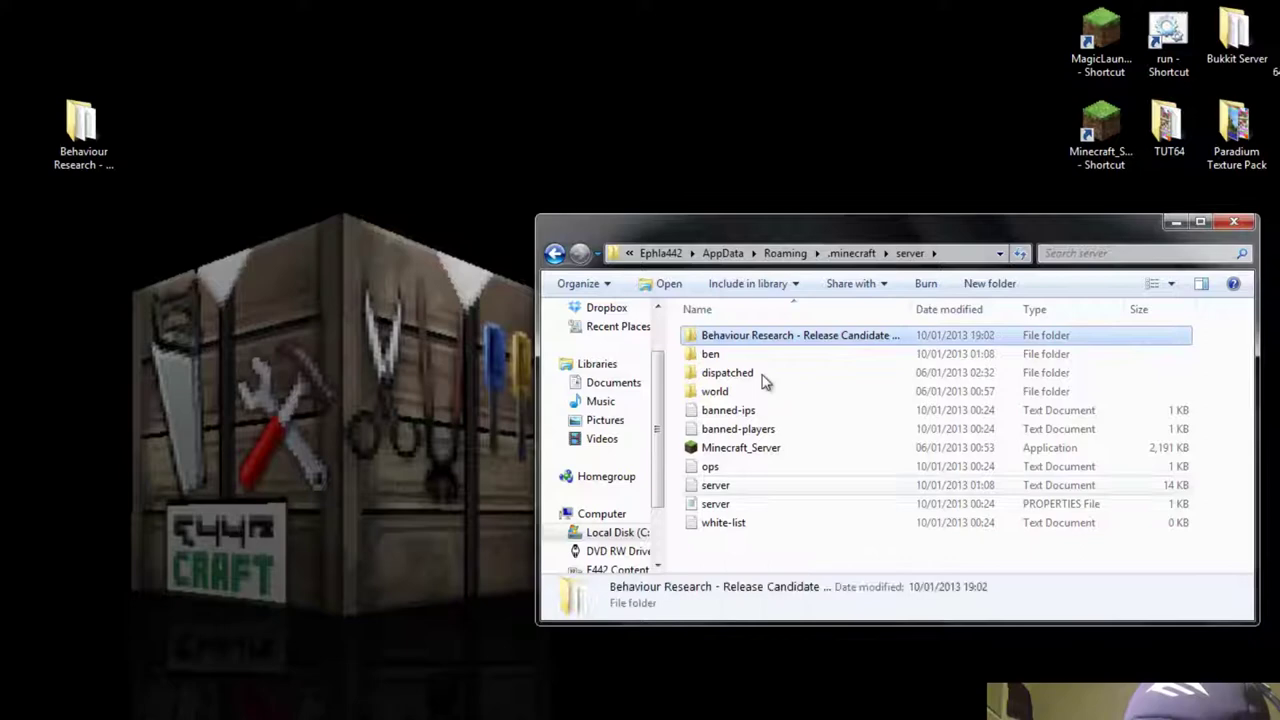
left_click(755, 338)
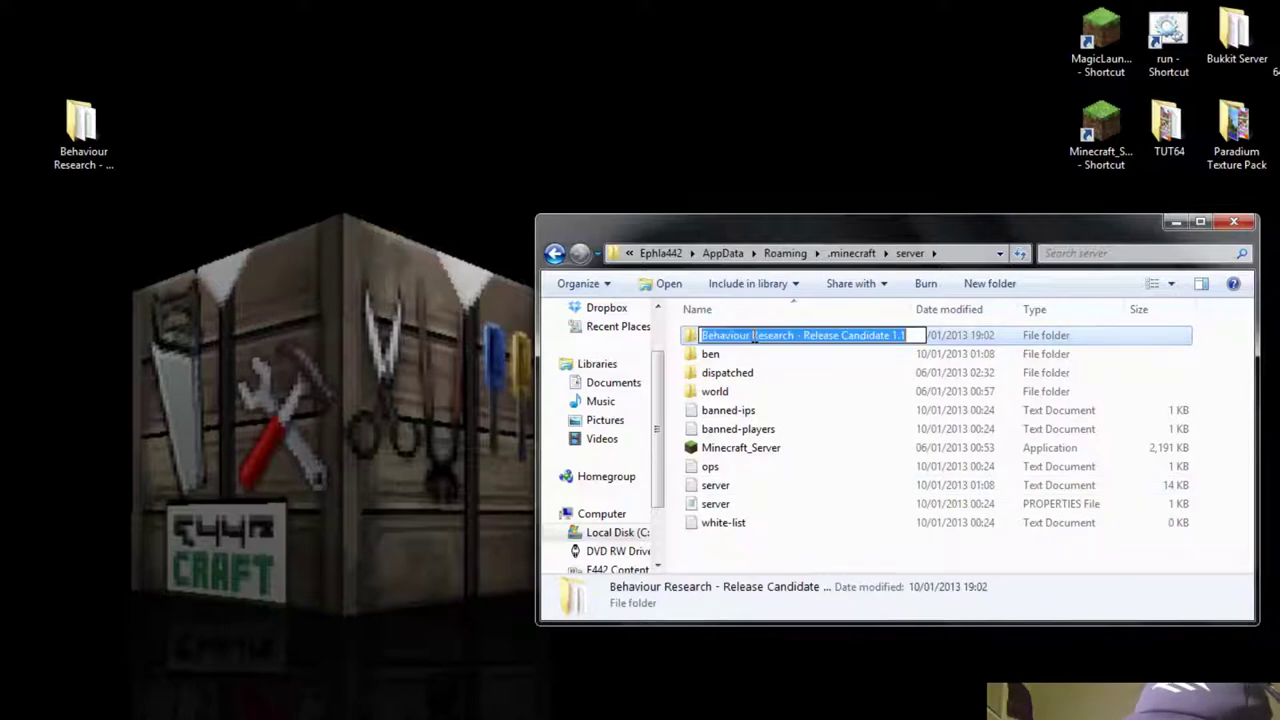
type("ben")
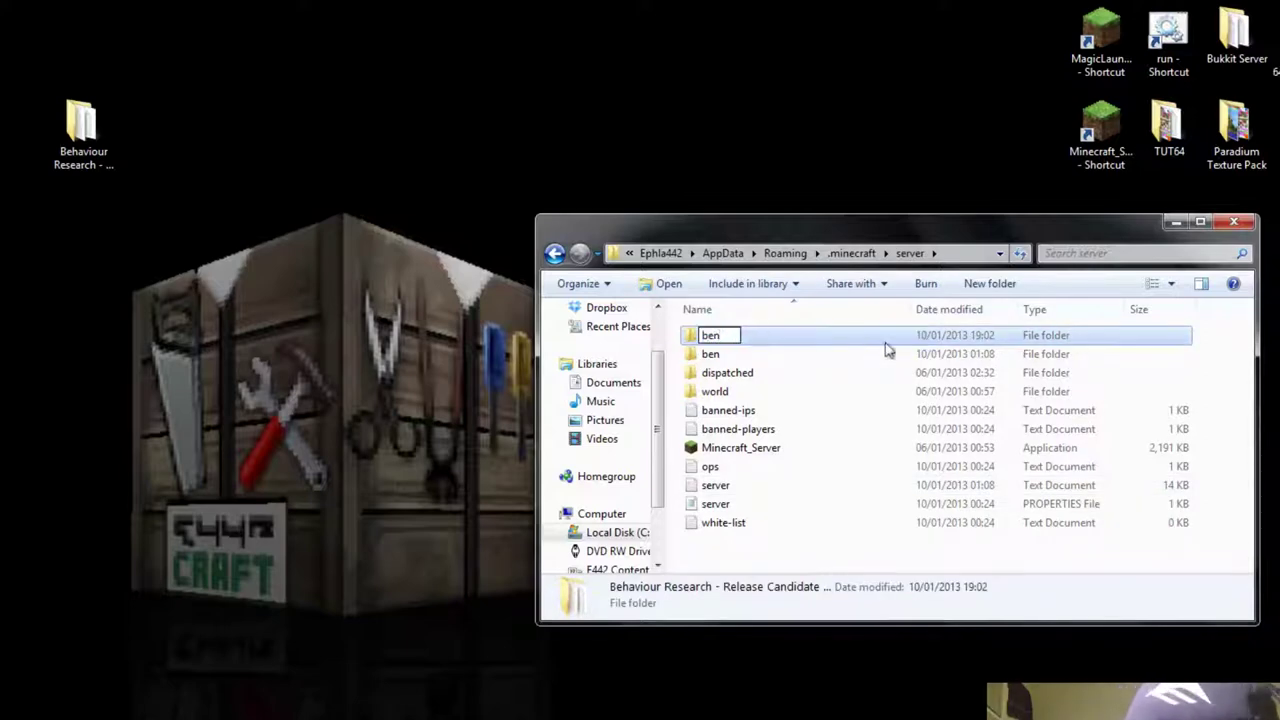
key("Return")
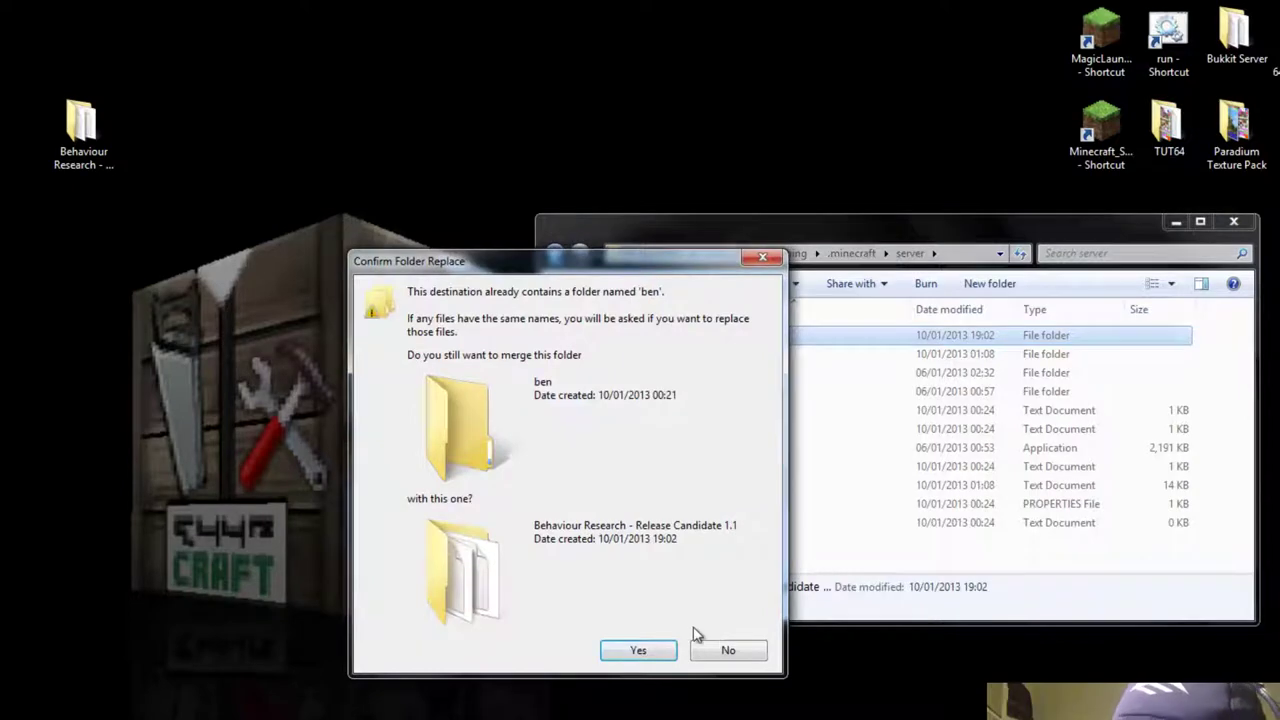
left_click(726, 651)
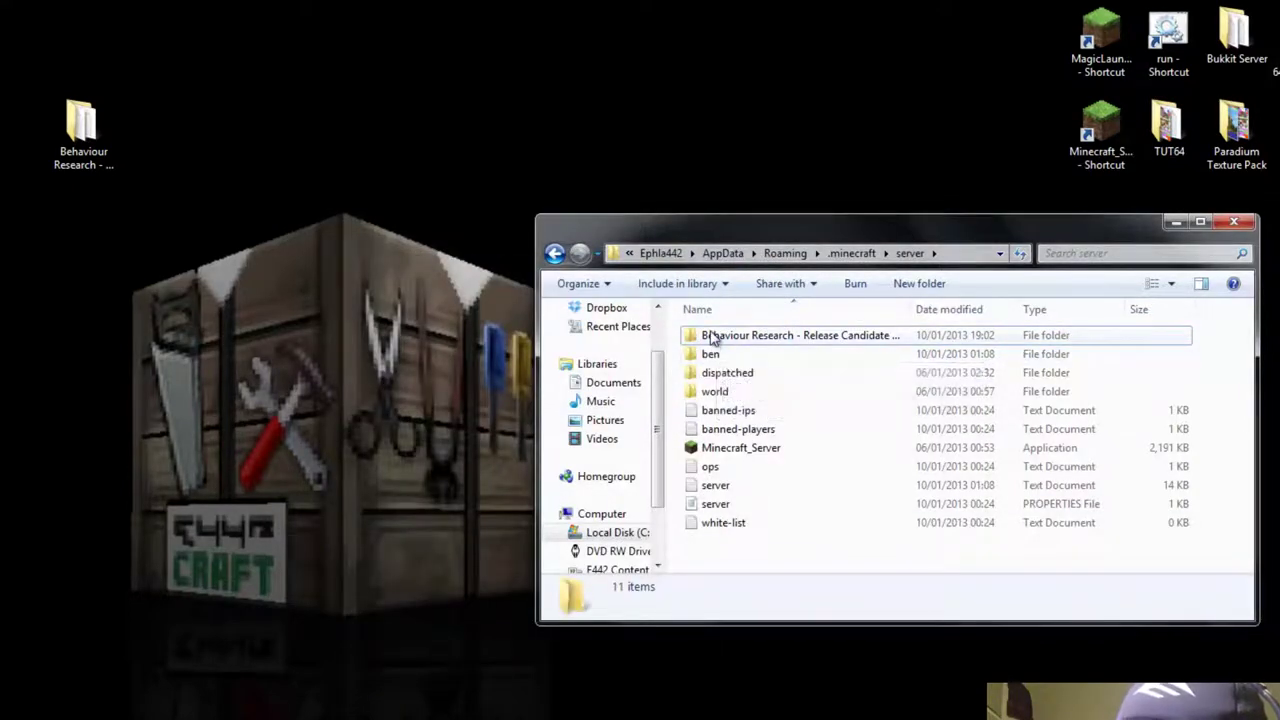
Delete the old ben folder from the server folder and rename the copied Behaviour Research folder to ben
left_click(716, 356)
key("Delete")
left_click(660, 535)
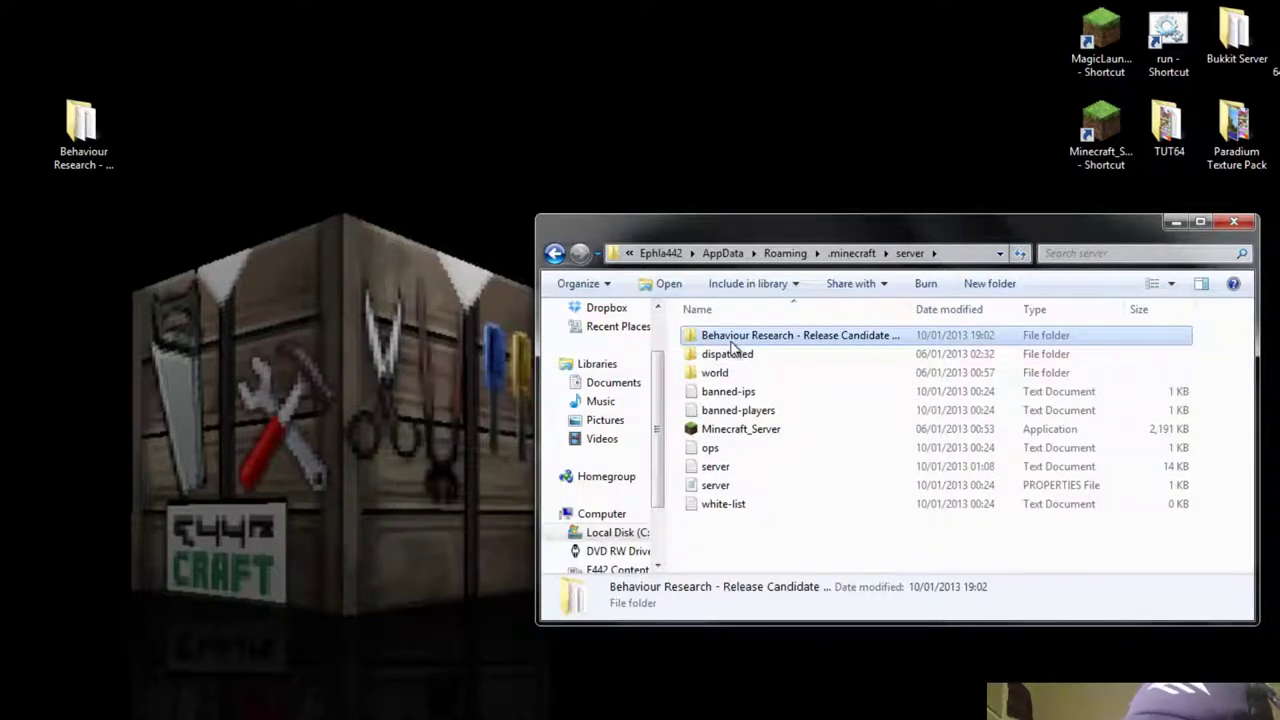
key("F2")
type("ben")
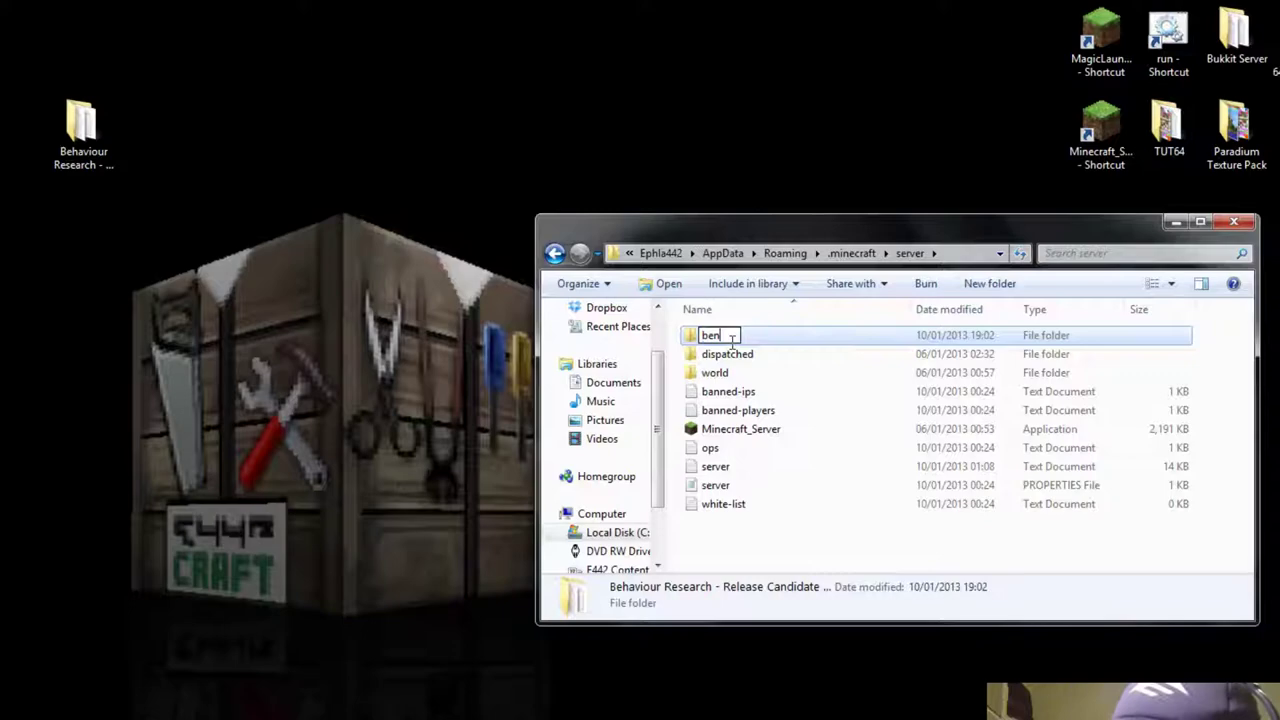
left_click(733, 558)
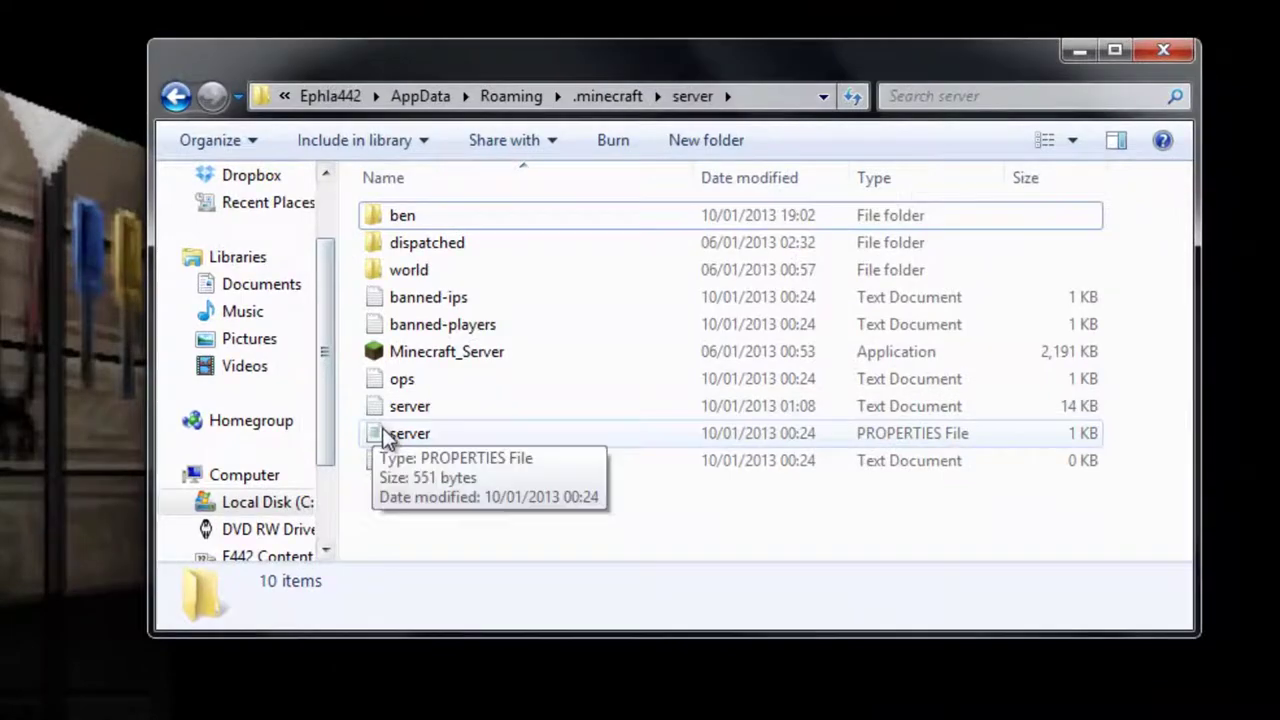
Open the server PROPERTIES file in Notepad, check that level-name matches the ben folder, and save and close the file
left_click(699, 484)
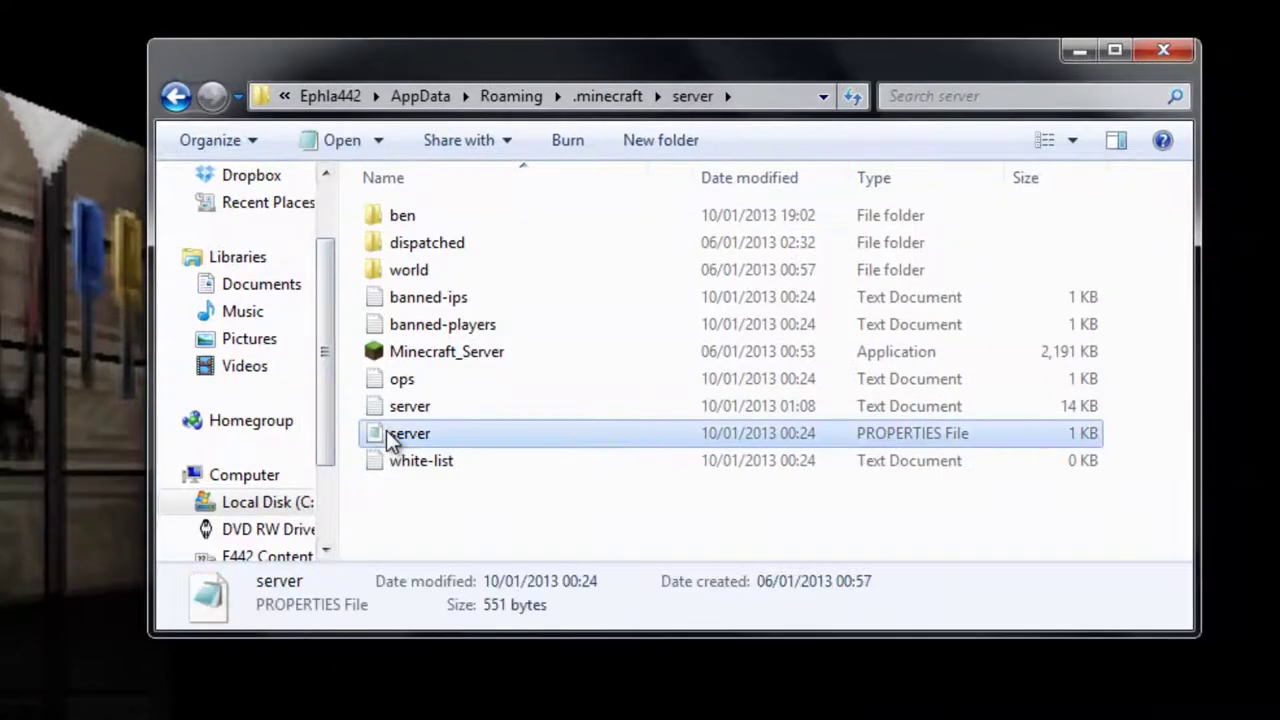
double_click(386, 430)
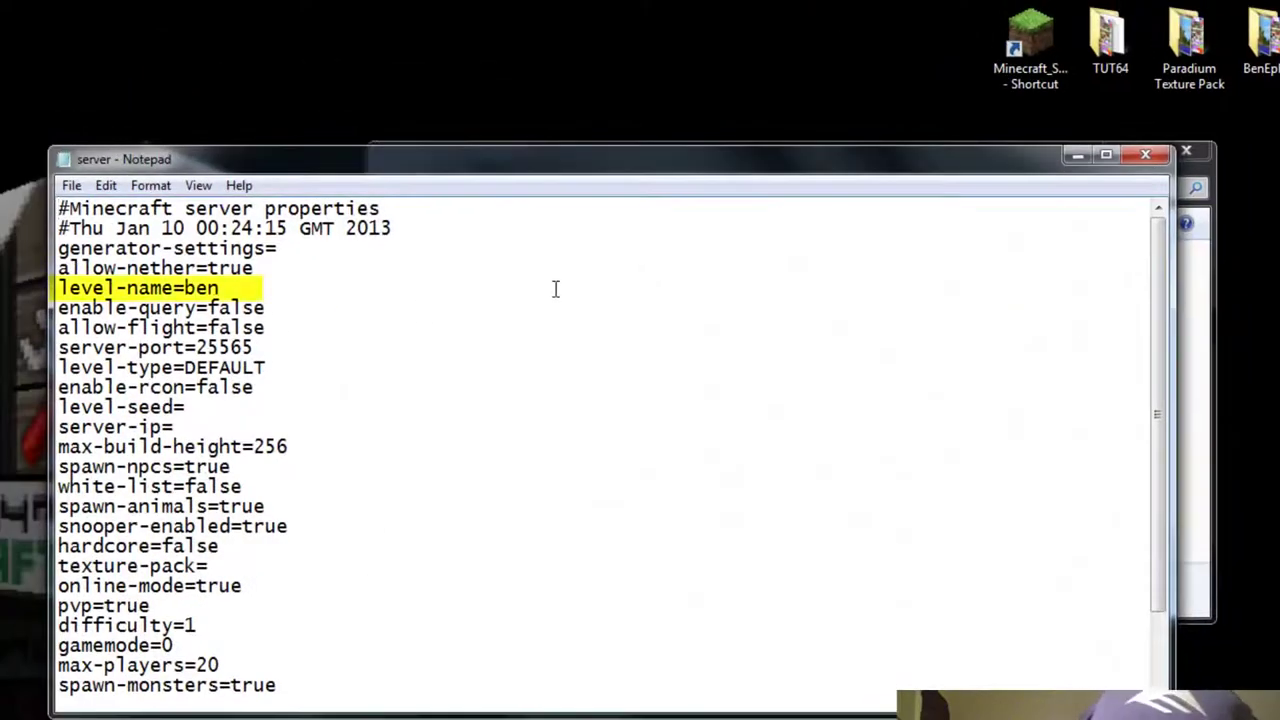
mouse_move(227, 287)
left_mouse_down()
mouse_move(185, 288)
mouse_move(185, 268)
mouse_move(213, 288)
left_mouse_up()
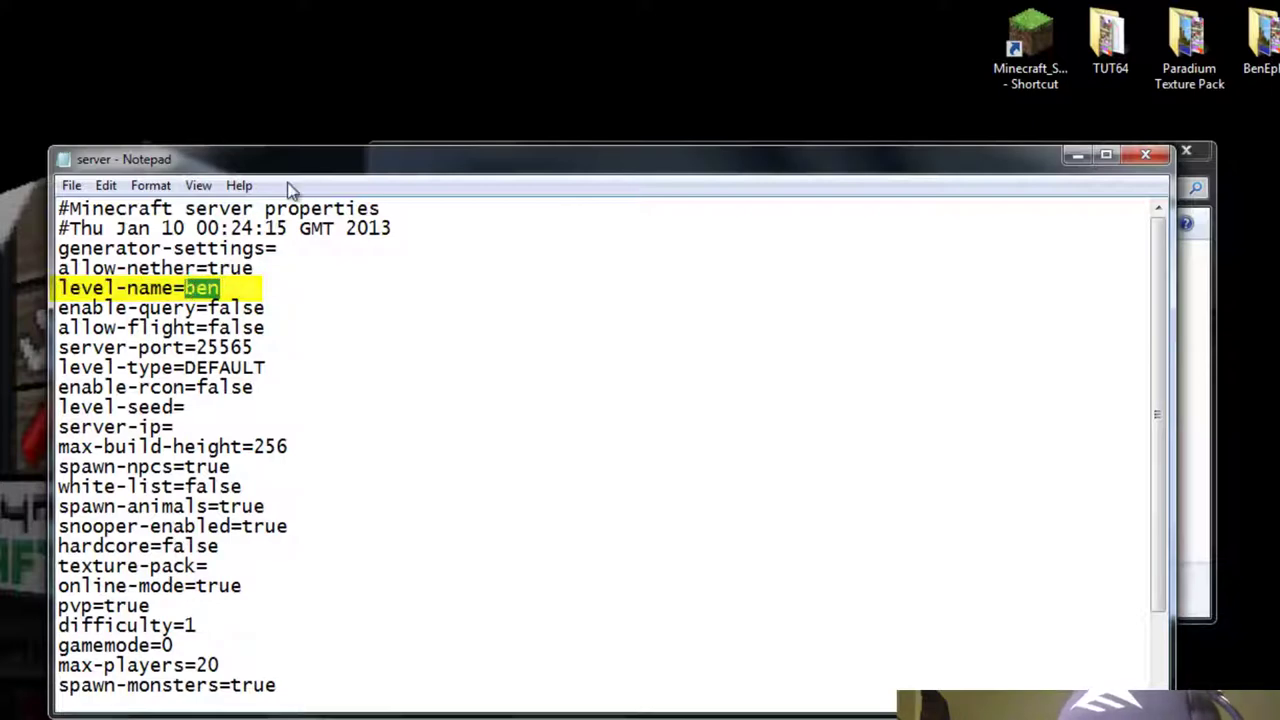
left_click_drag(371, 149, 488, 443)
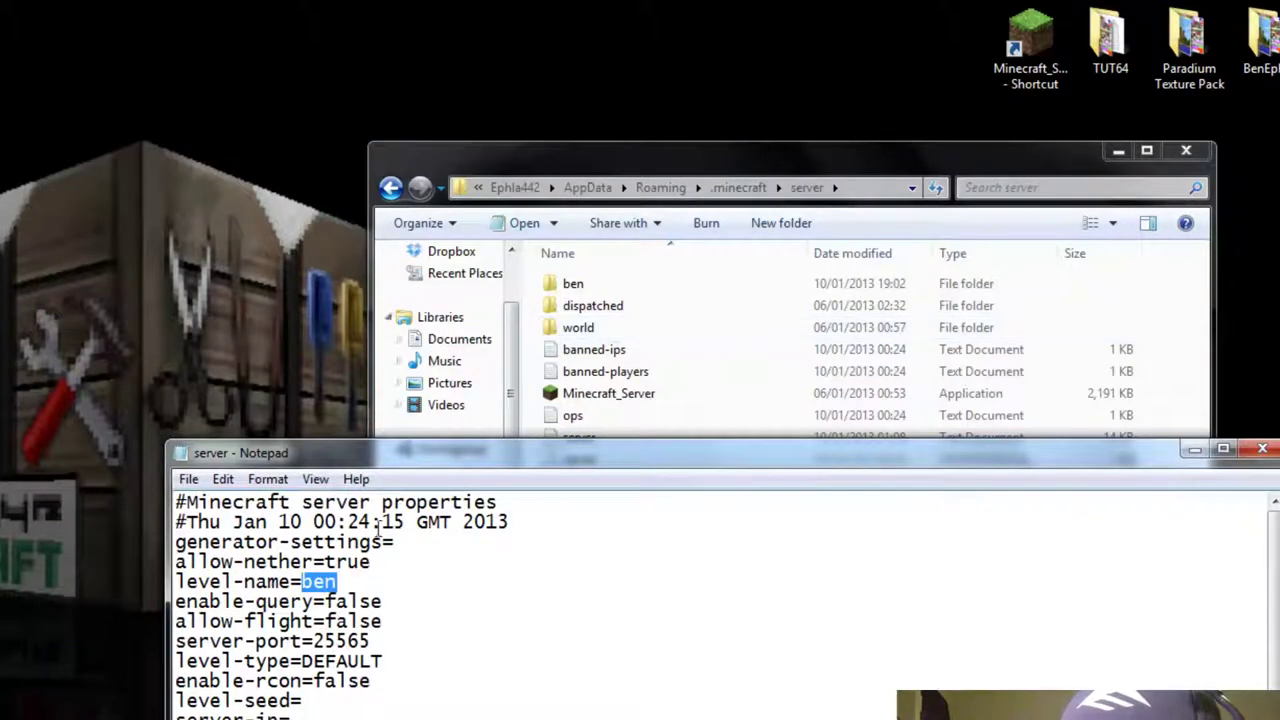
left_click(188, 479)
left_click(215, 543)
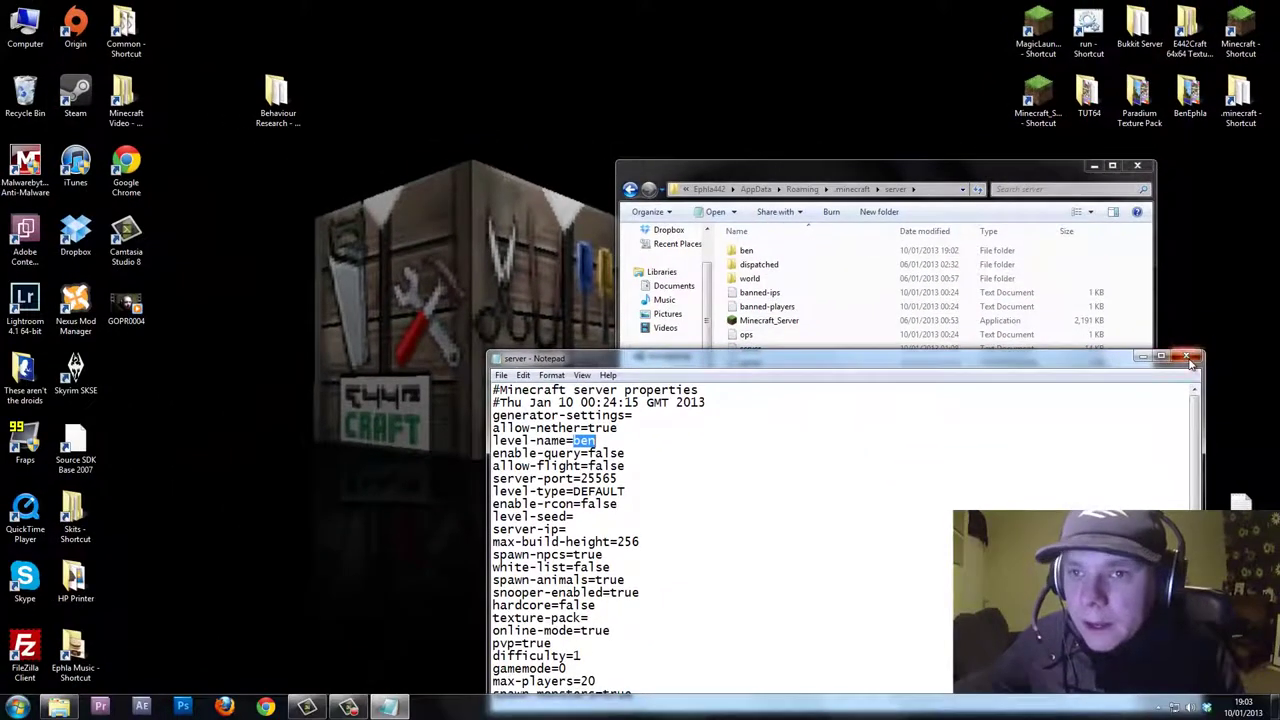
left_click(1242, 424)
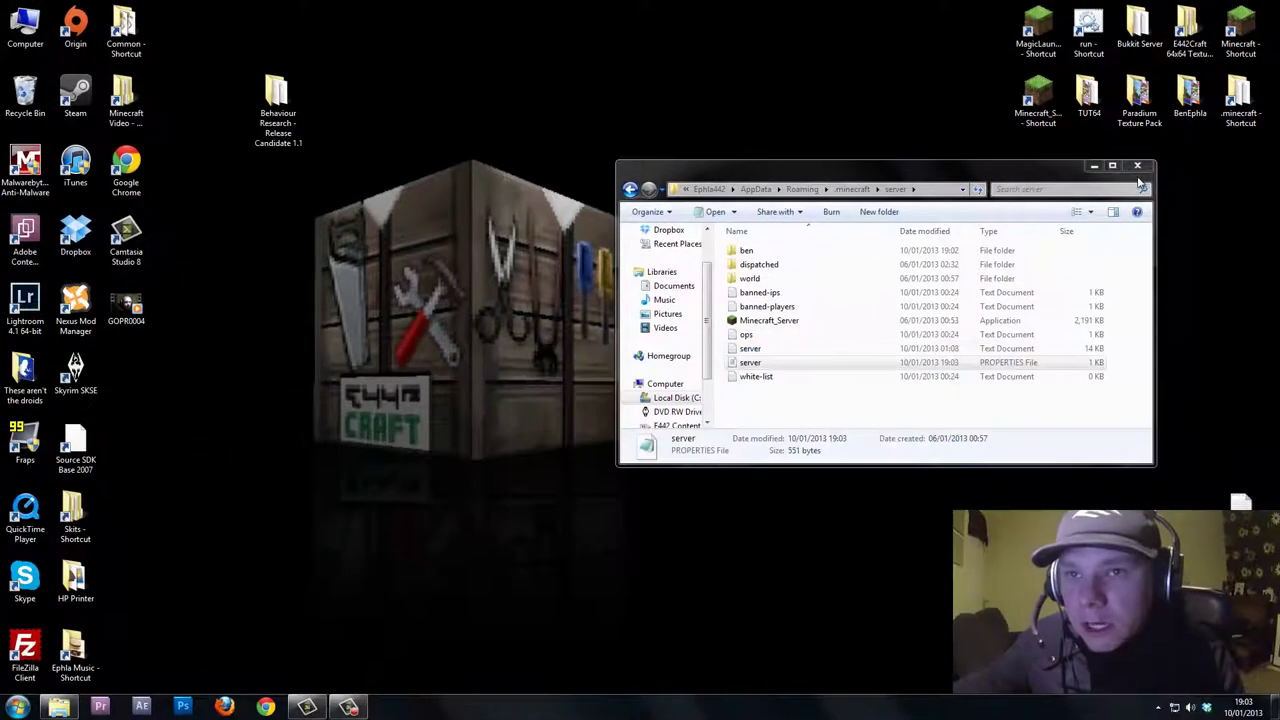
Launch Minecraft_Server from the server folder and allow it to run despite the unverified publisher
double_click(797, 324)
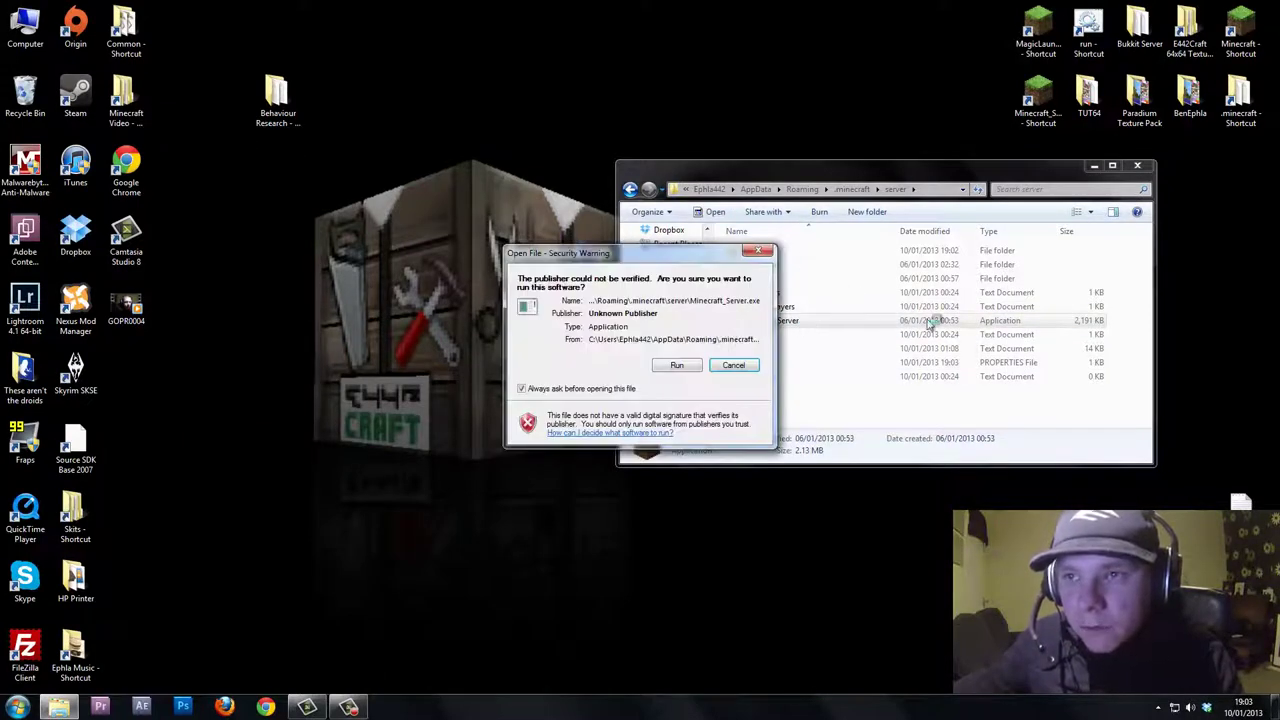
left_click(670, 366)
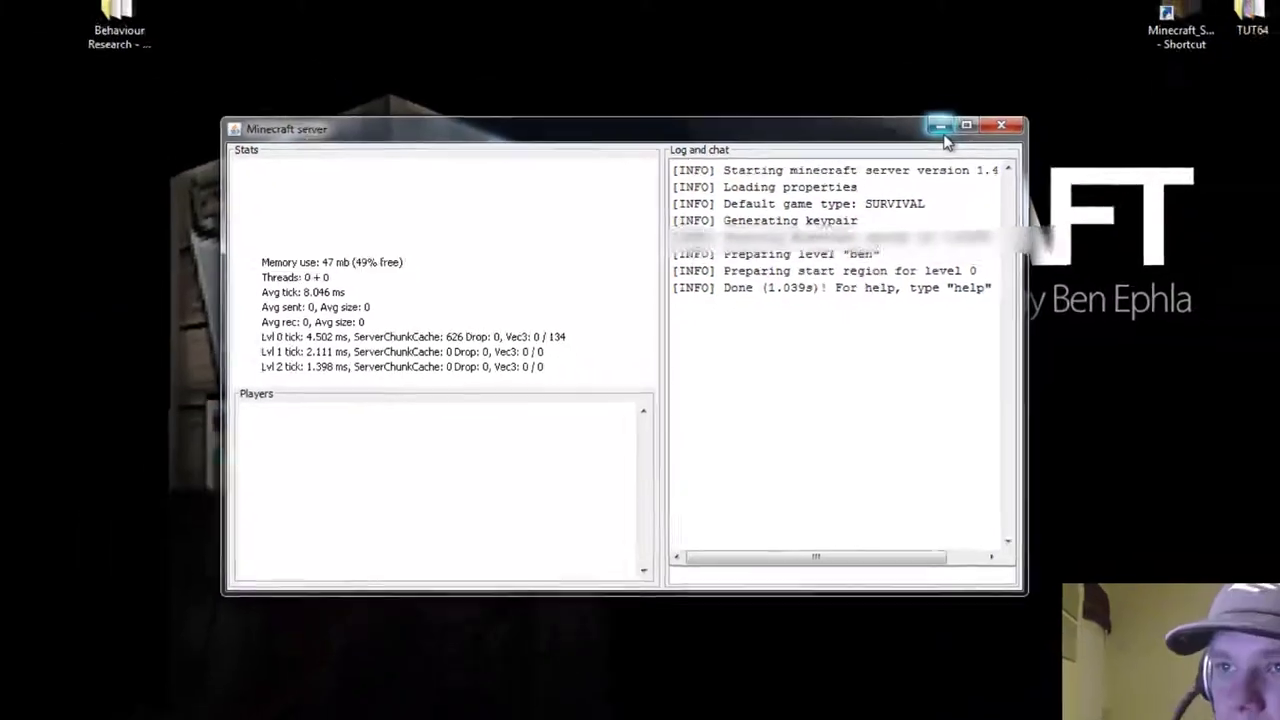
Minimize the running server window, launch Minecraft from its desktop shortcut, and log in with the remembered account credentials
left_click(943, 138)
left_click_drag(276, 100, 110, 388)
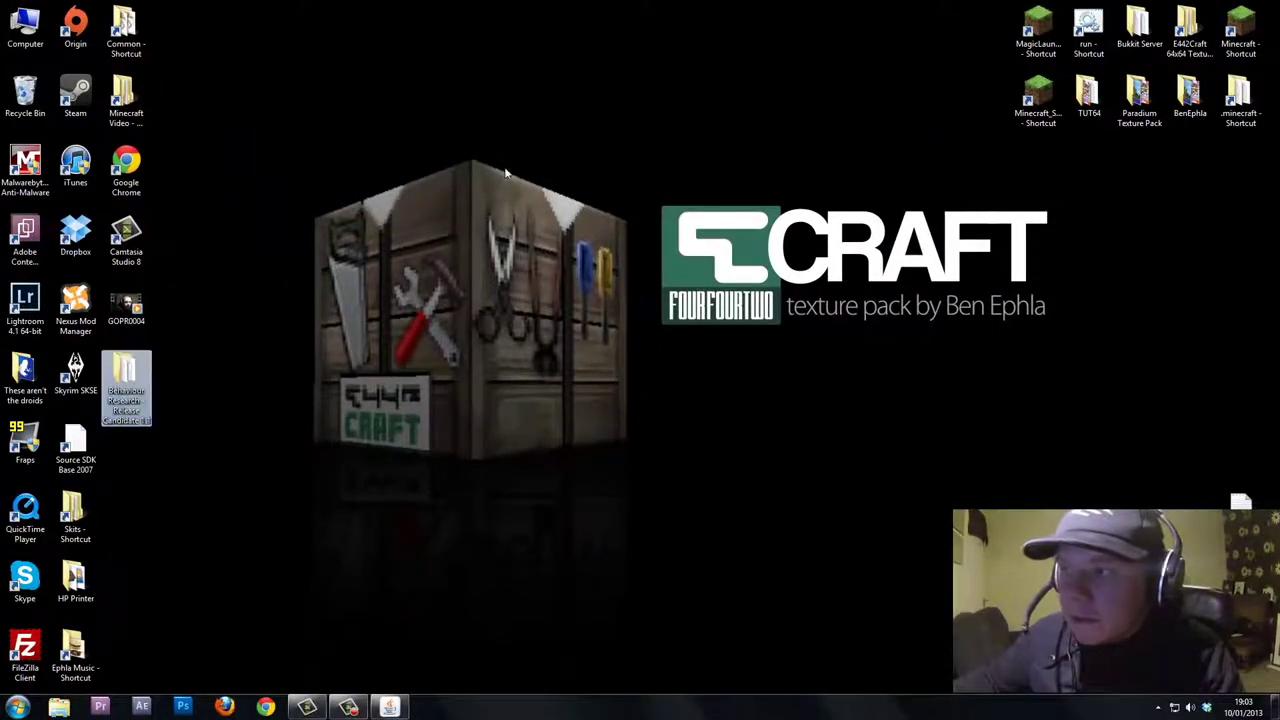
left_click(1241, 32)
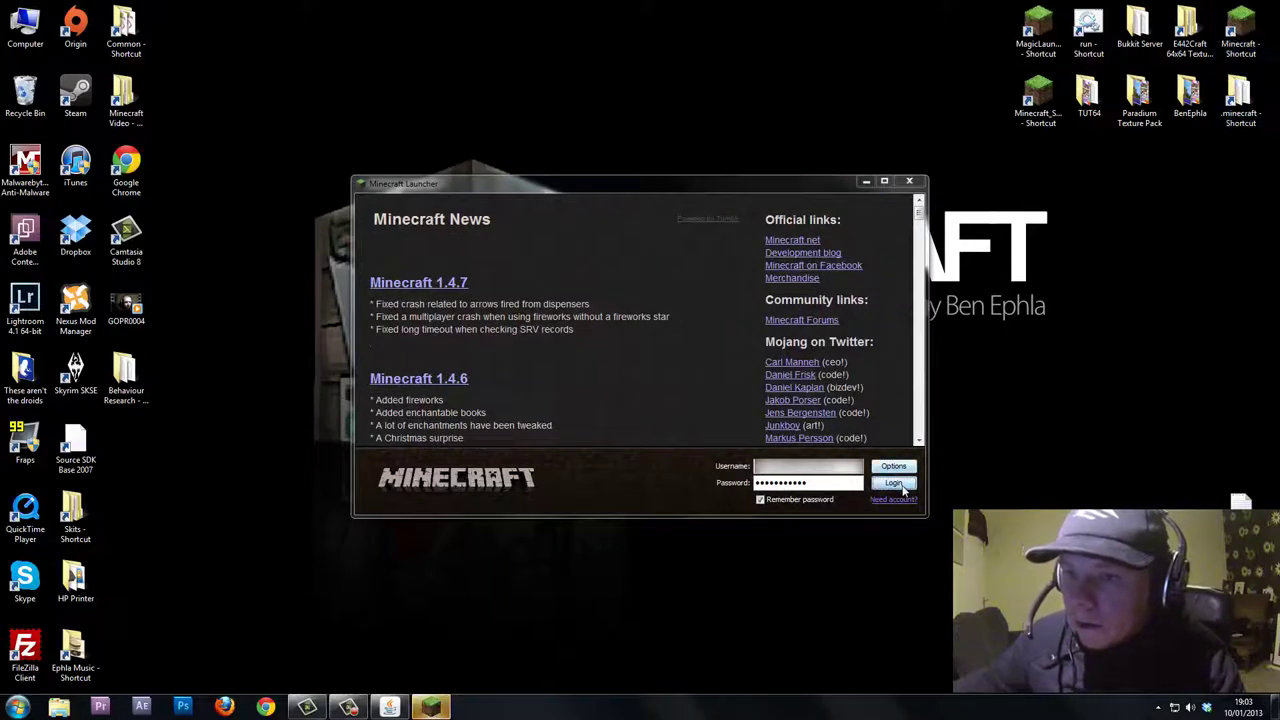
left_click(899, 484)
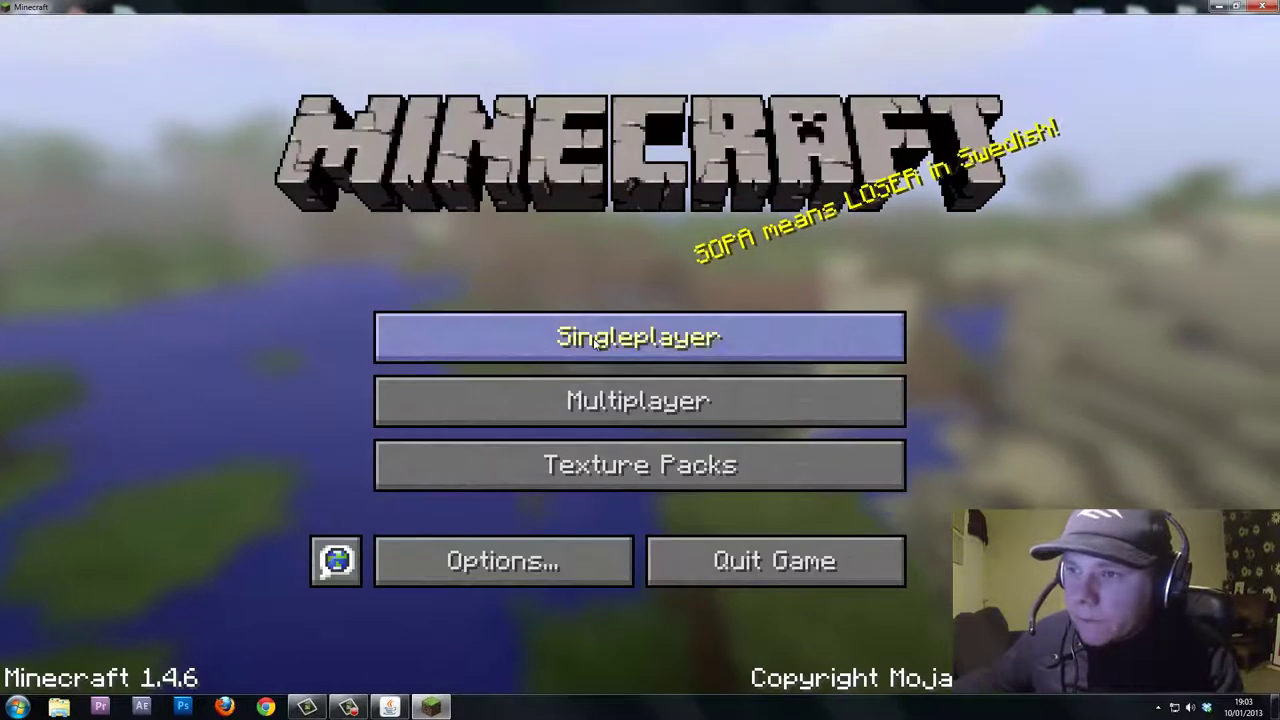
Load the singleplayer world Adventuretest (Behaviour Research - Release Candidate 1.1) and look around the installed map
left_click(597, 341)
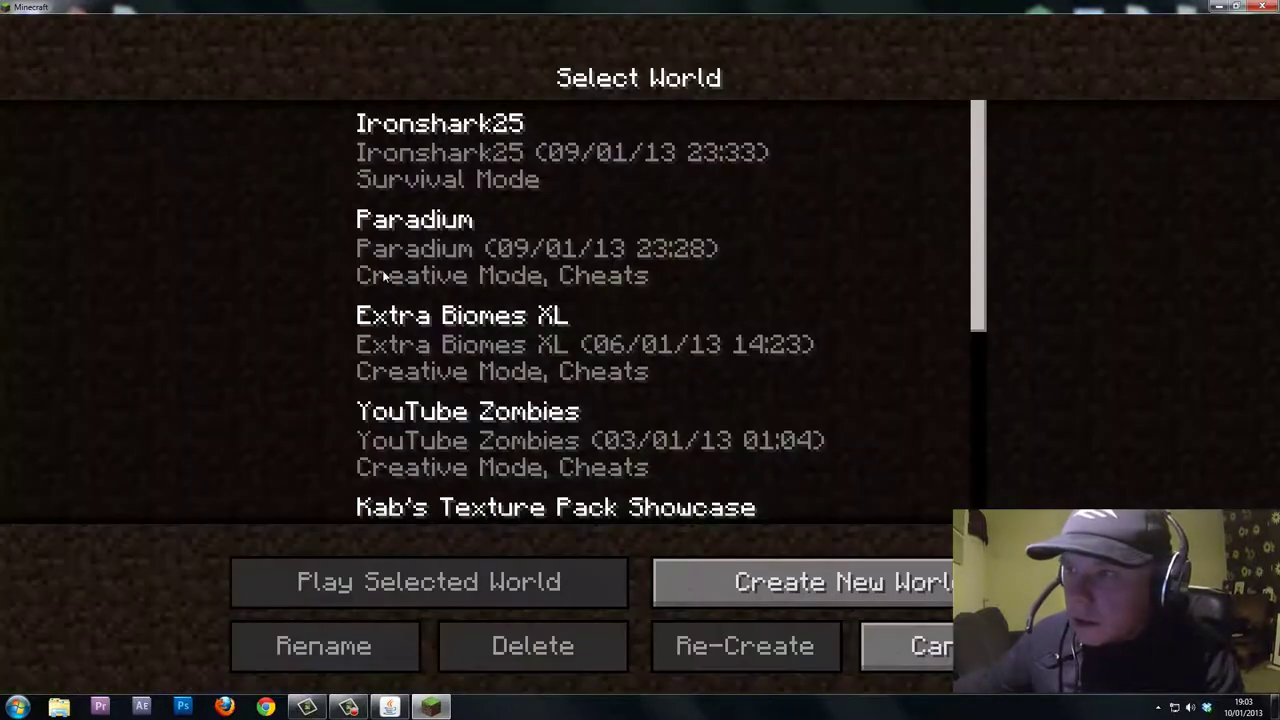
scroll(383, 276, "down", 5)
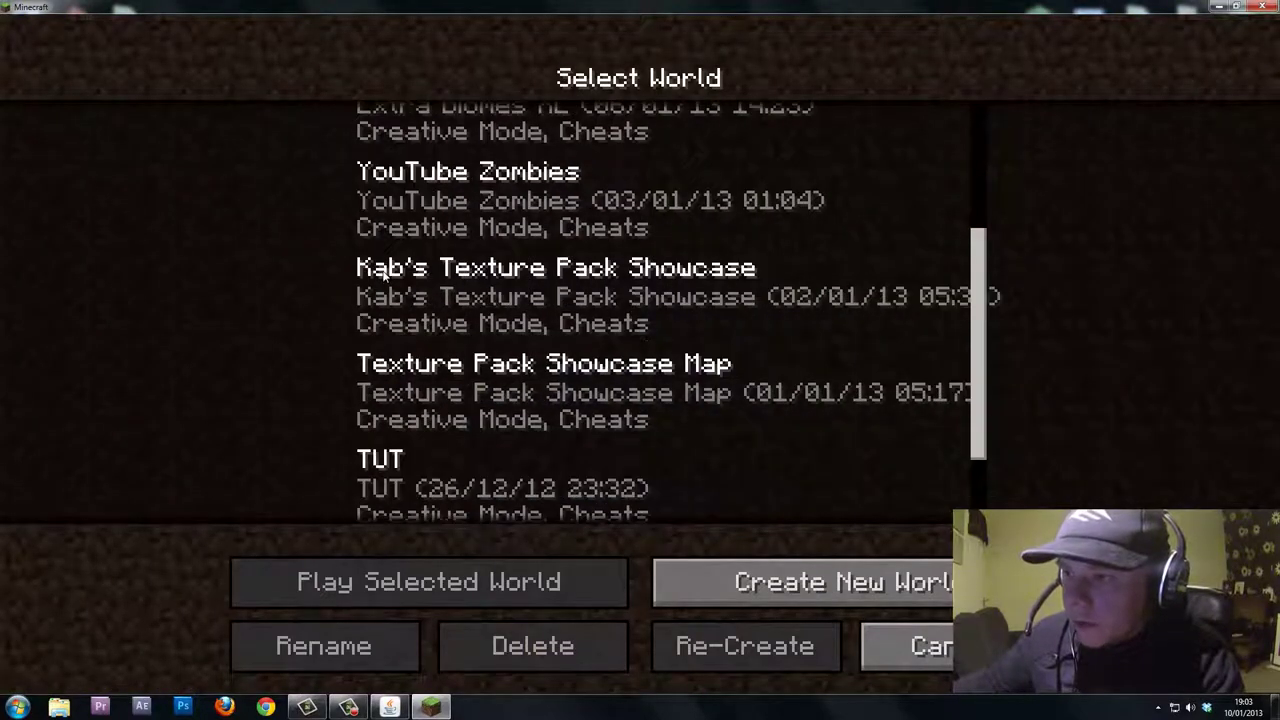
scroll(382, 276, "up", 4)
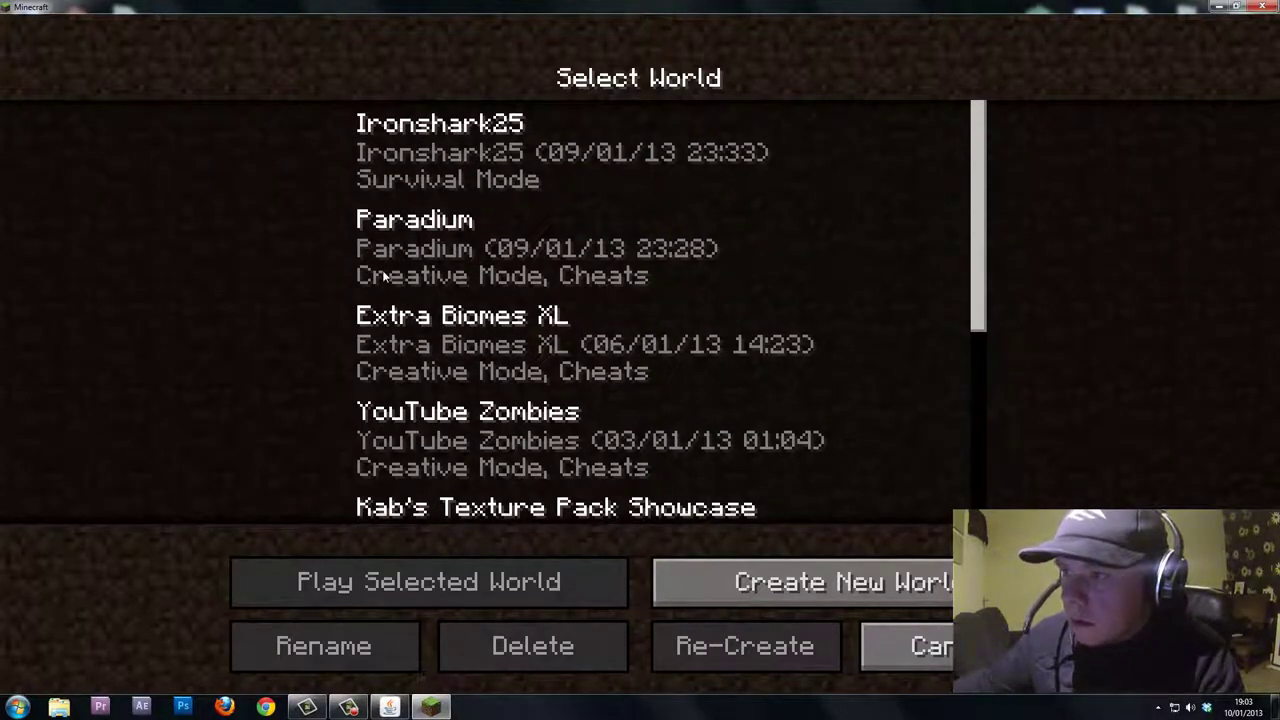
scroll(383, 276, "down", 1)
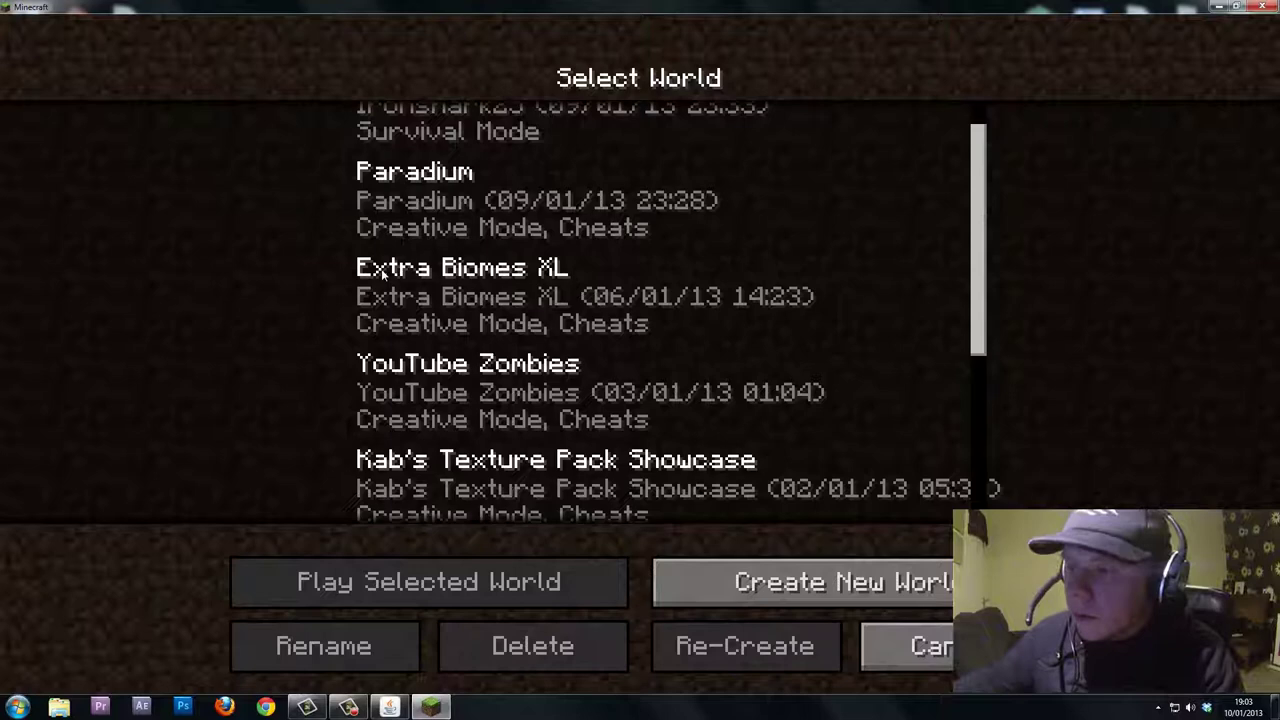
scroll(383, 273, "down", 6)
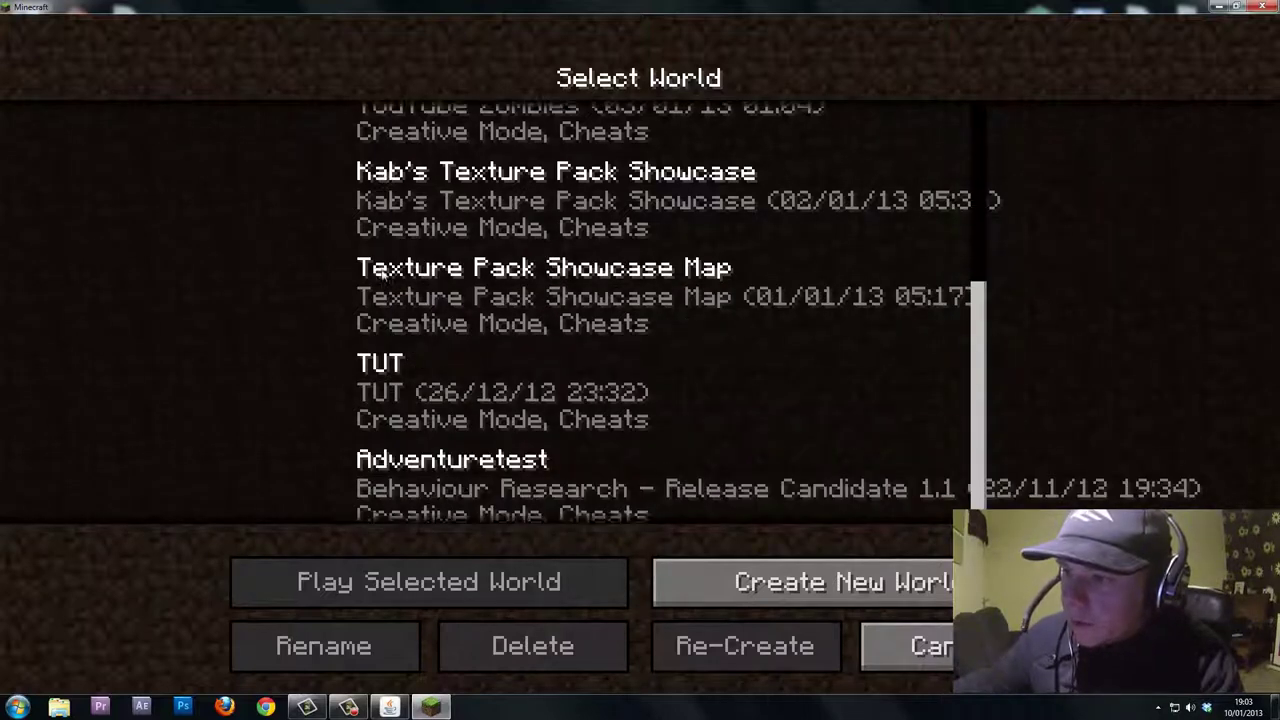
scroll(382, 276, "down", 1)
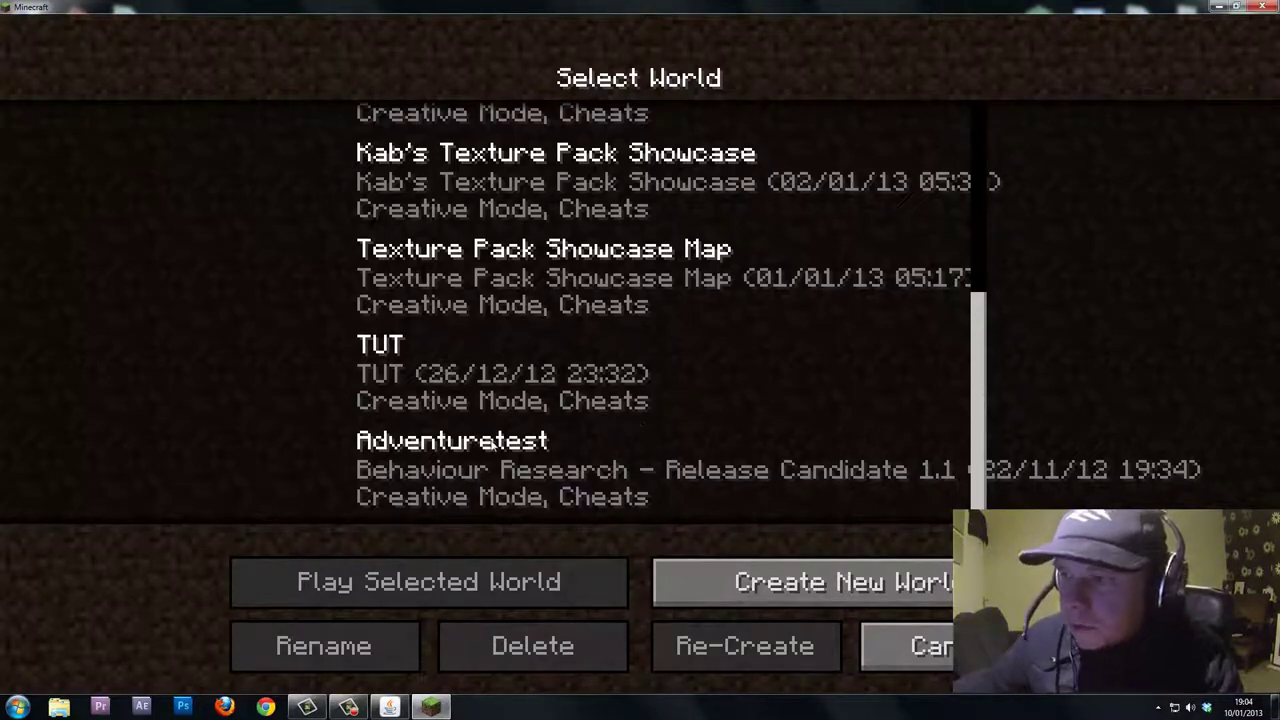
left_click(500, 468)
left_click(454, 572)
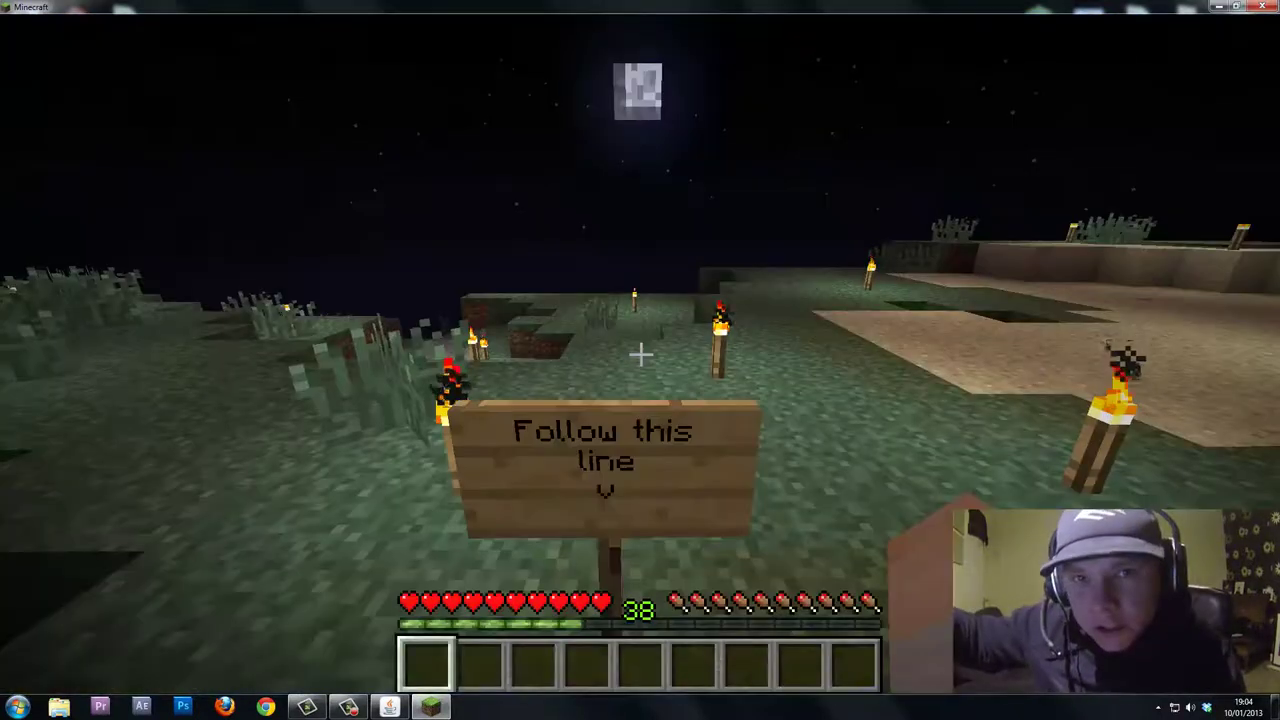
mouse_move(640, 353)
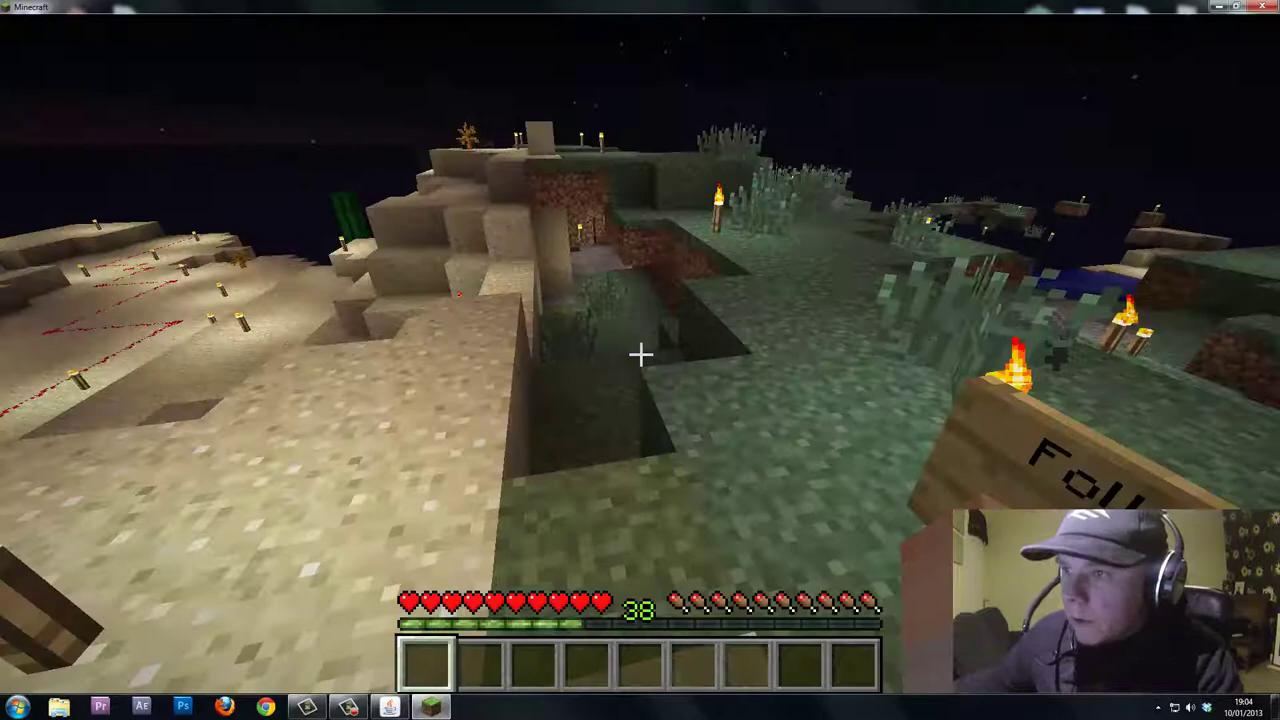
key("w")
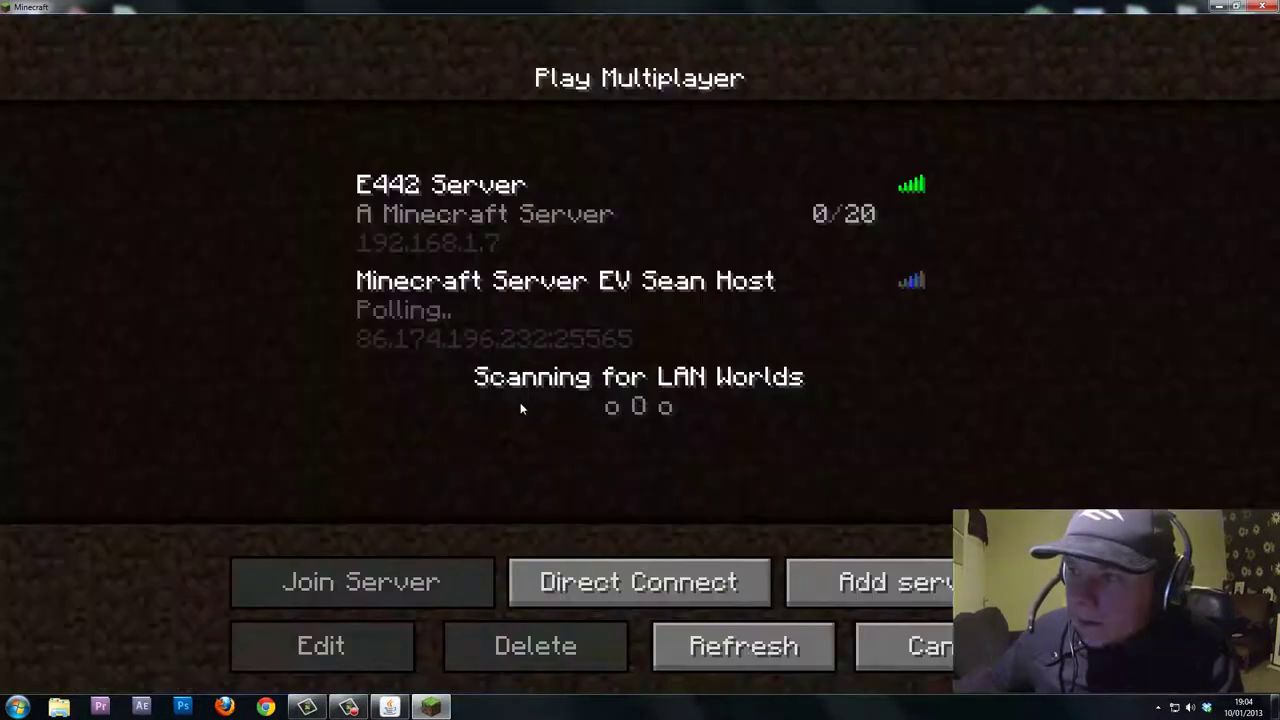
Join E442 Server from the multiplayer server list and walk around the hosted adventure map
left_click(520, 407)
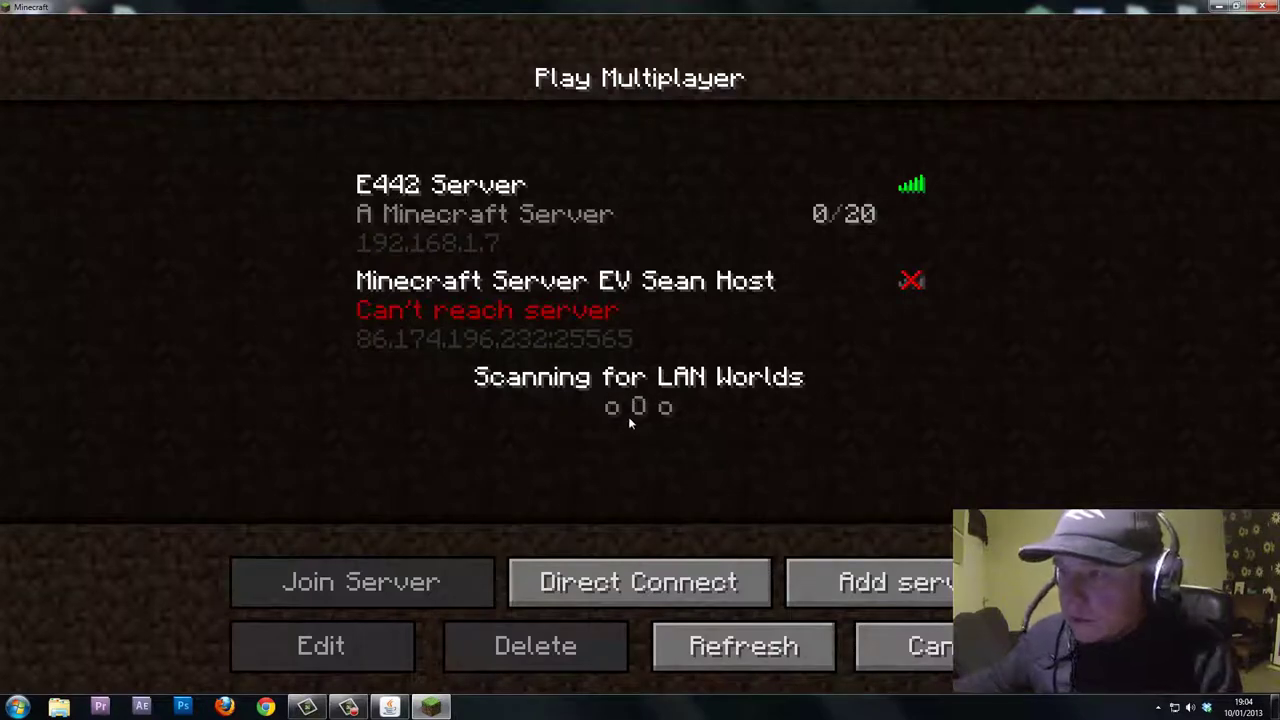
double_click(489, 210)
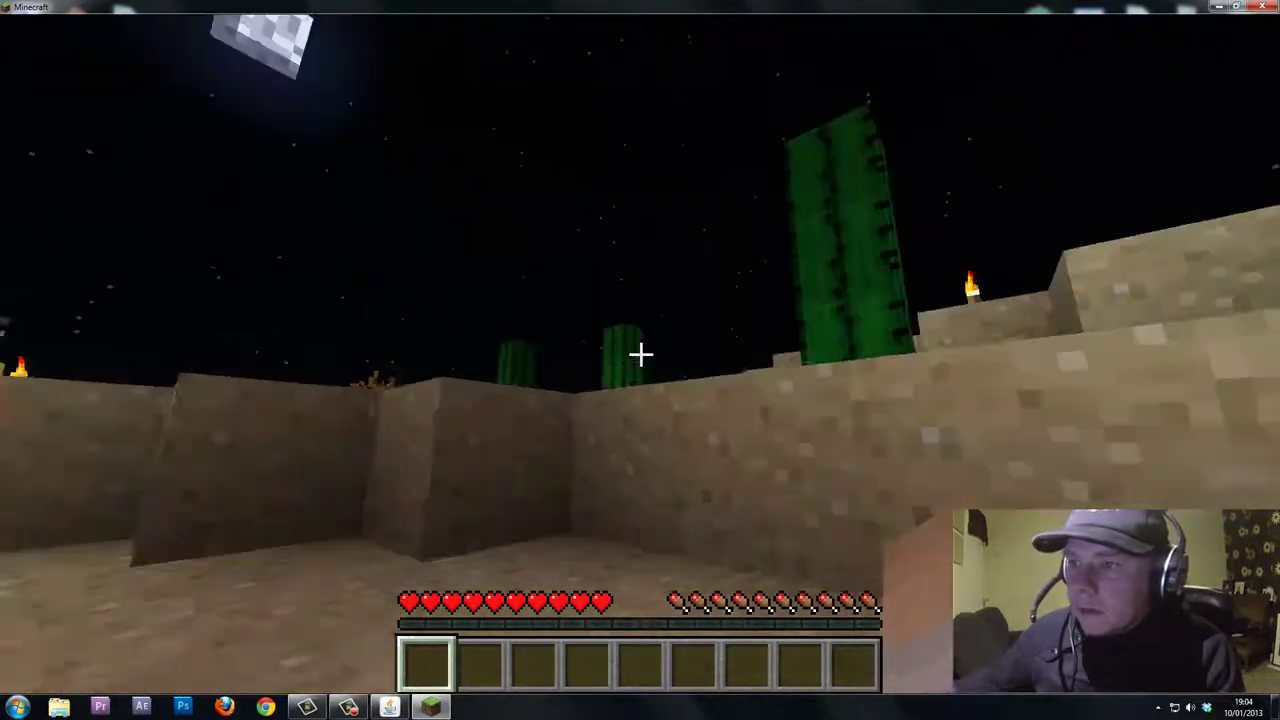
key("w")
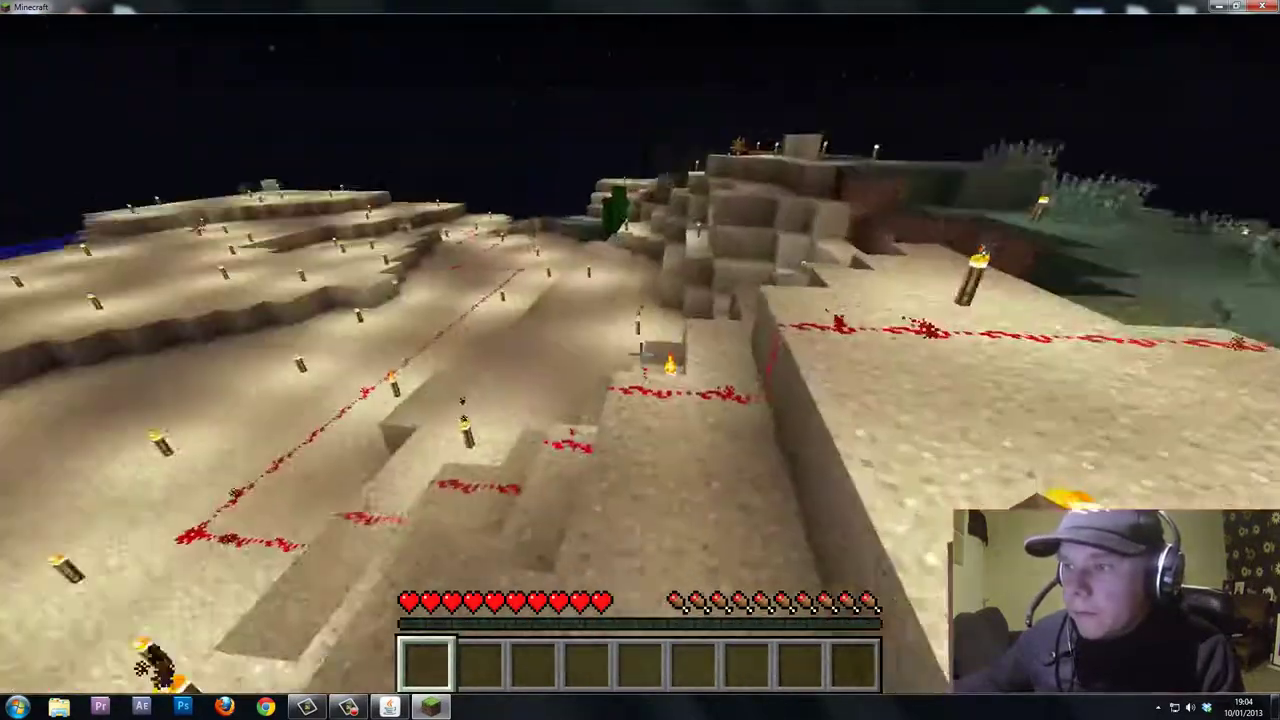
key("w")
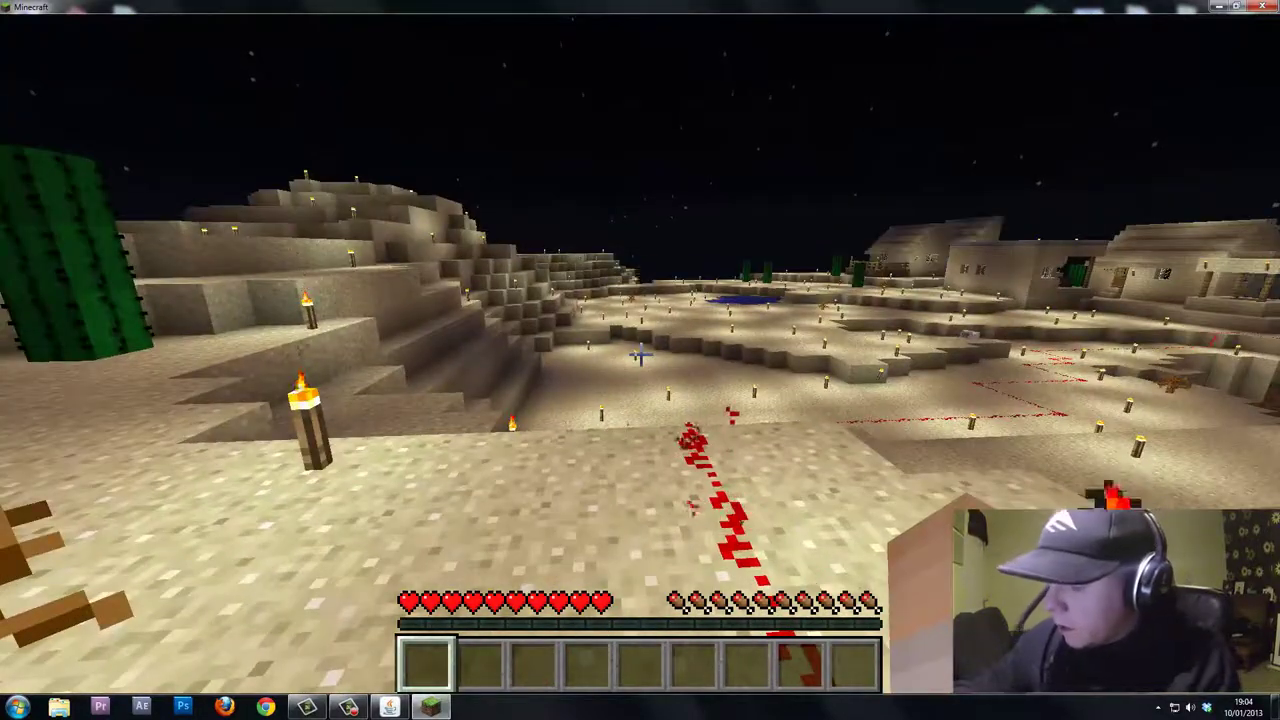
Show the list of players connected to the server, and disconnect from the game
key("Tab")
key("Escape")
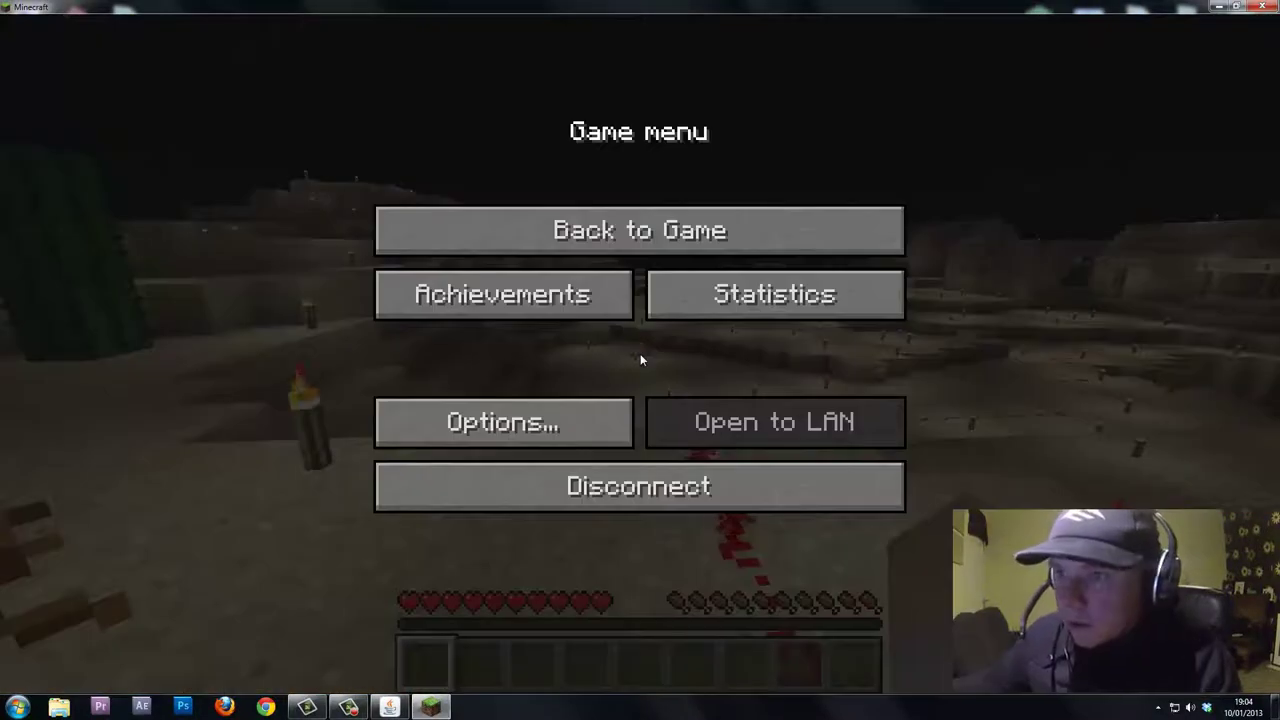
key("Escape")
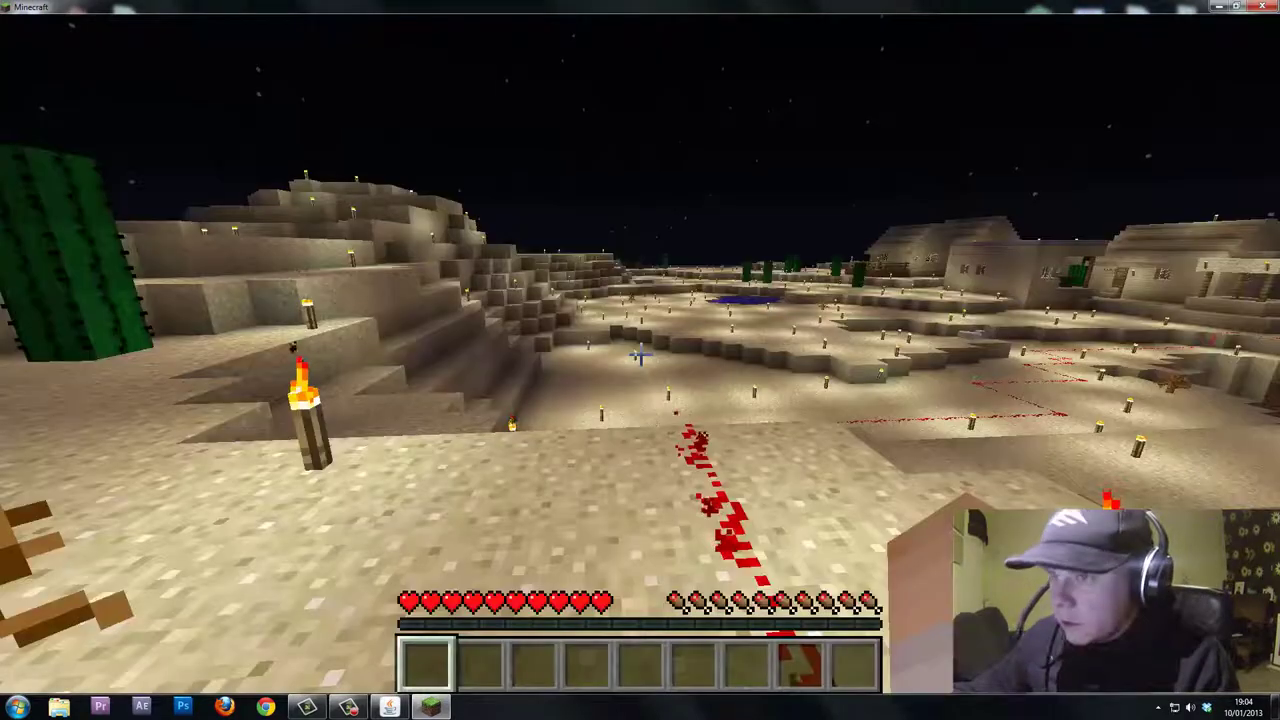
key("Tab")
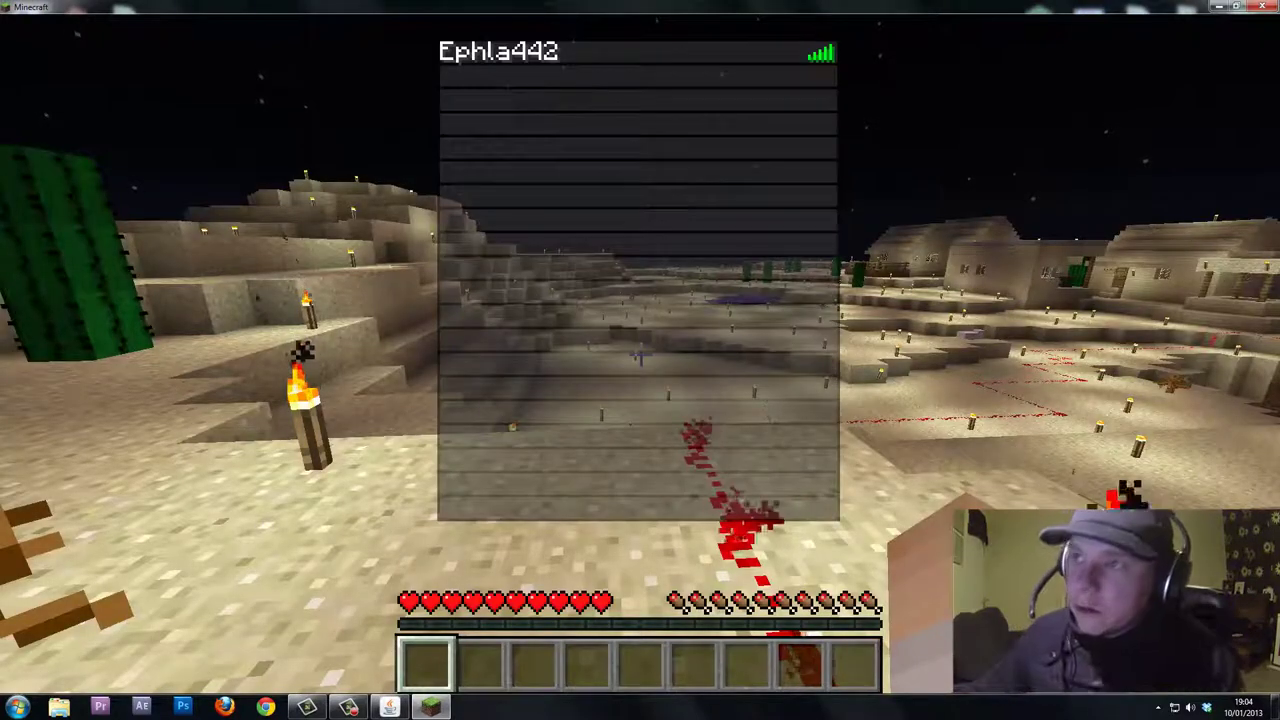
key("Escape")
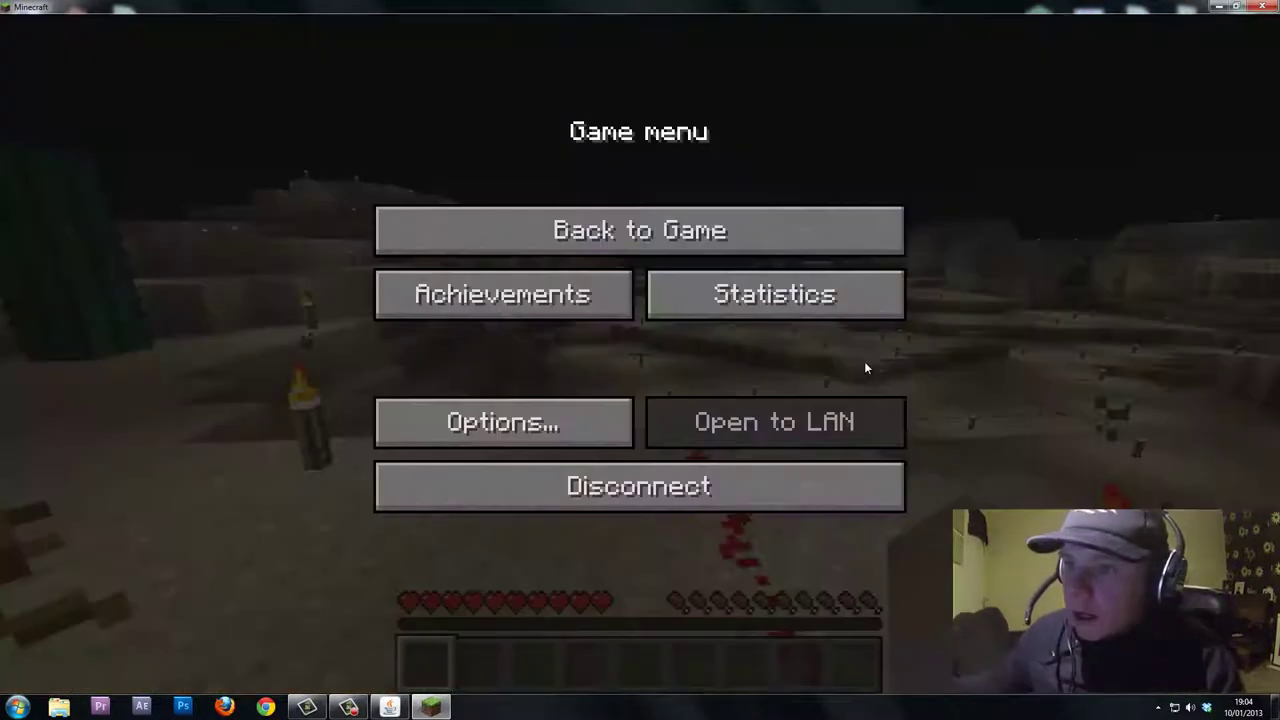
left_click(565, 500)
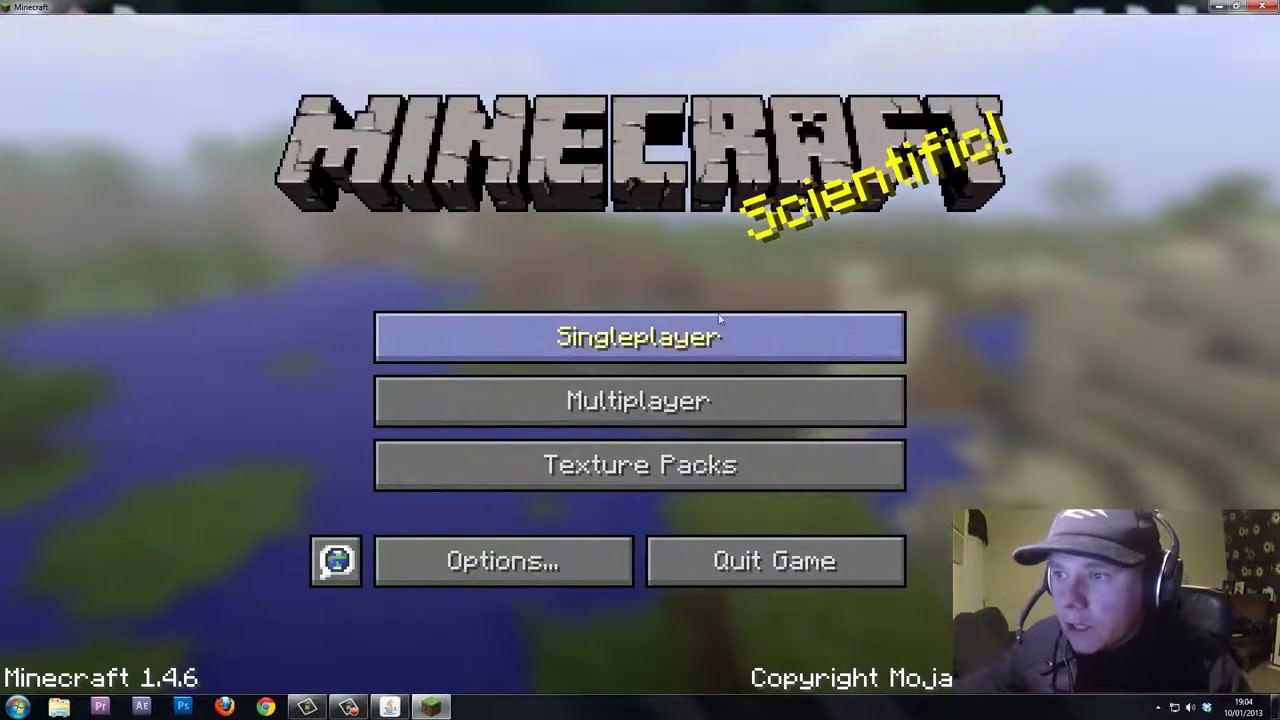
Check the IP address listed for E442 Server in the multiplayer server list, and exit Minecraft
left_click(600, 401)
left_click(446, 240)
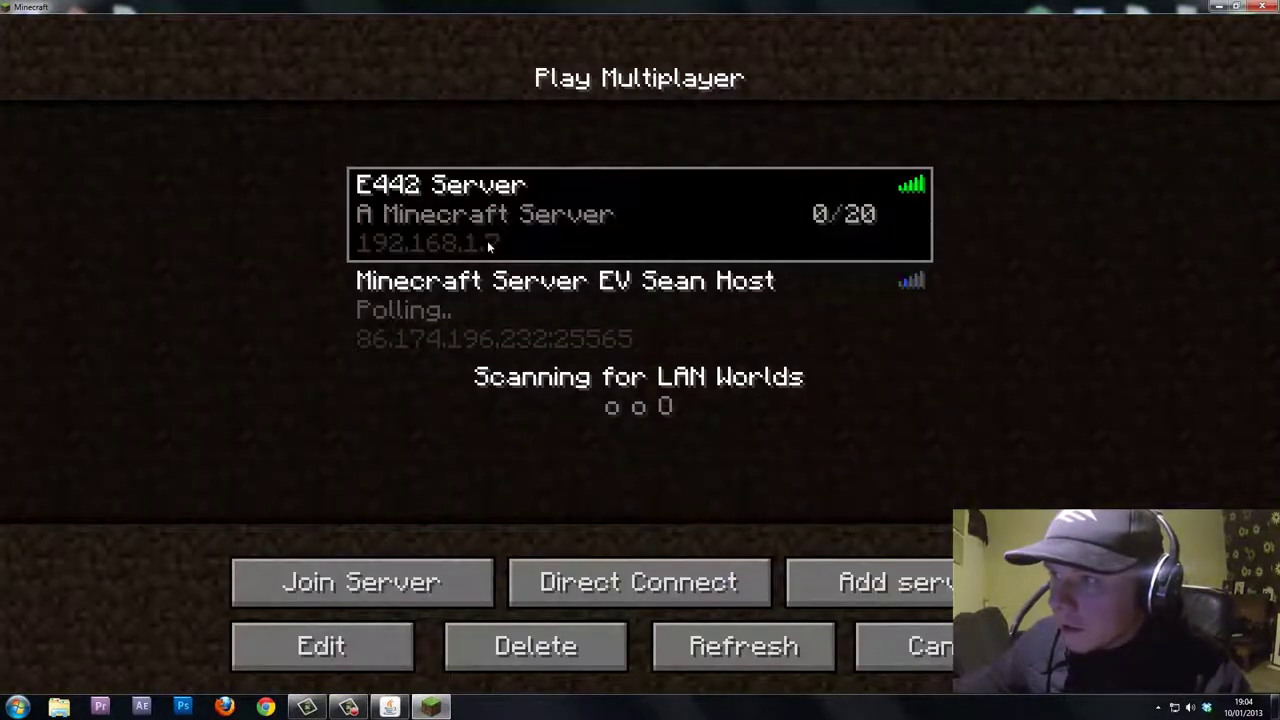
left_click(905, 646)
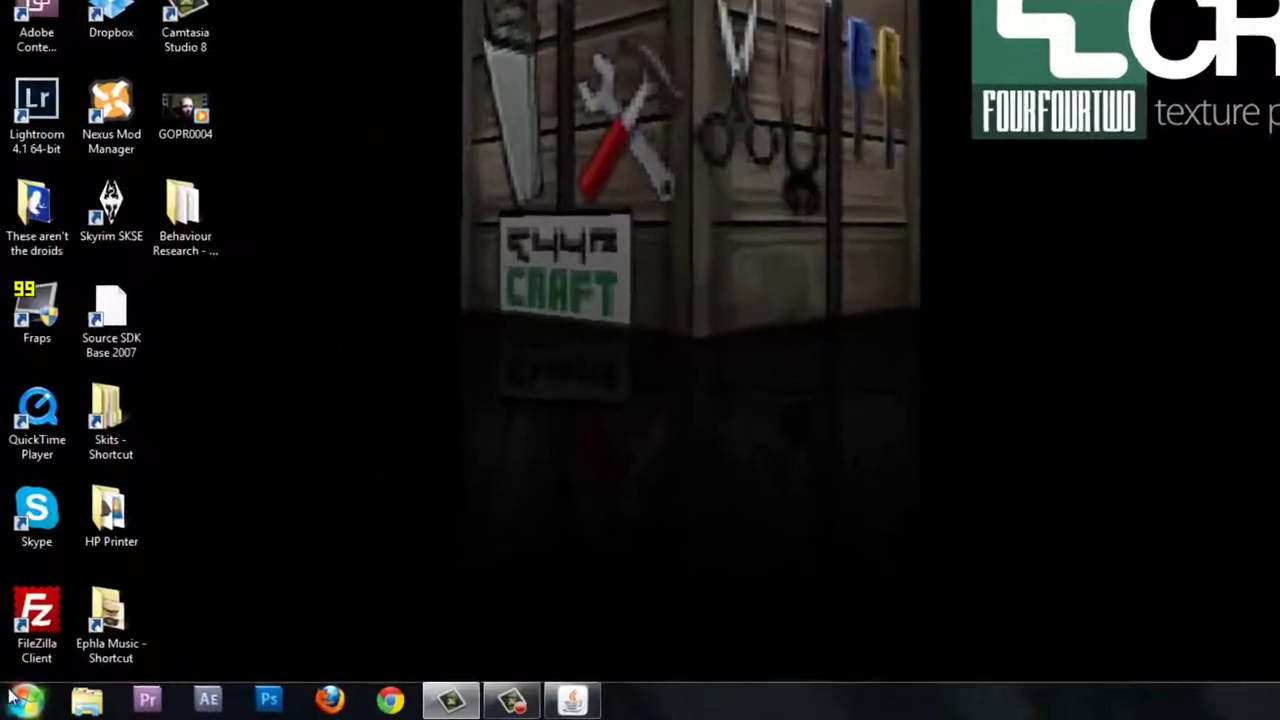
Run ipconfig in a Windows Command Prompt to look up the computer's IPv4 address, and close the prompt
left_click(17, 707)
left_click(71, 630)
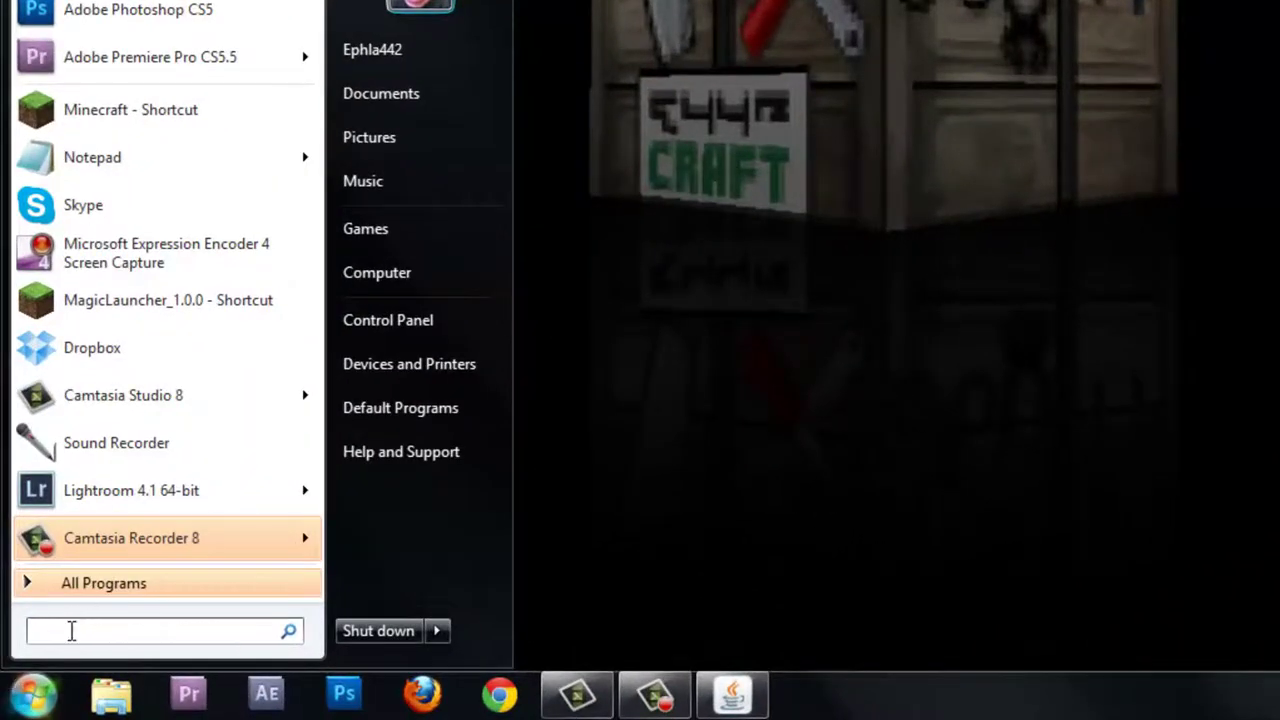
type("cmd")
key("Return")
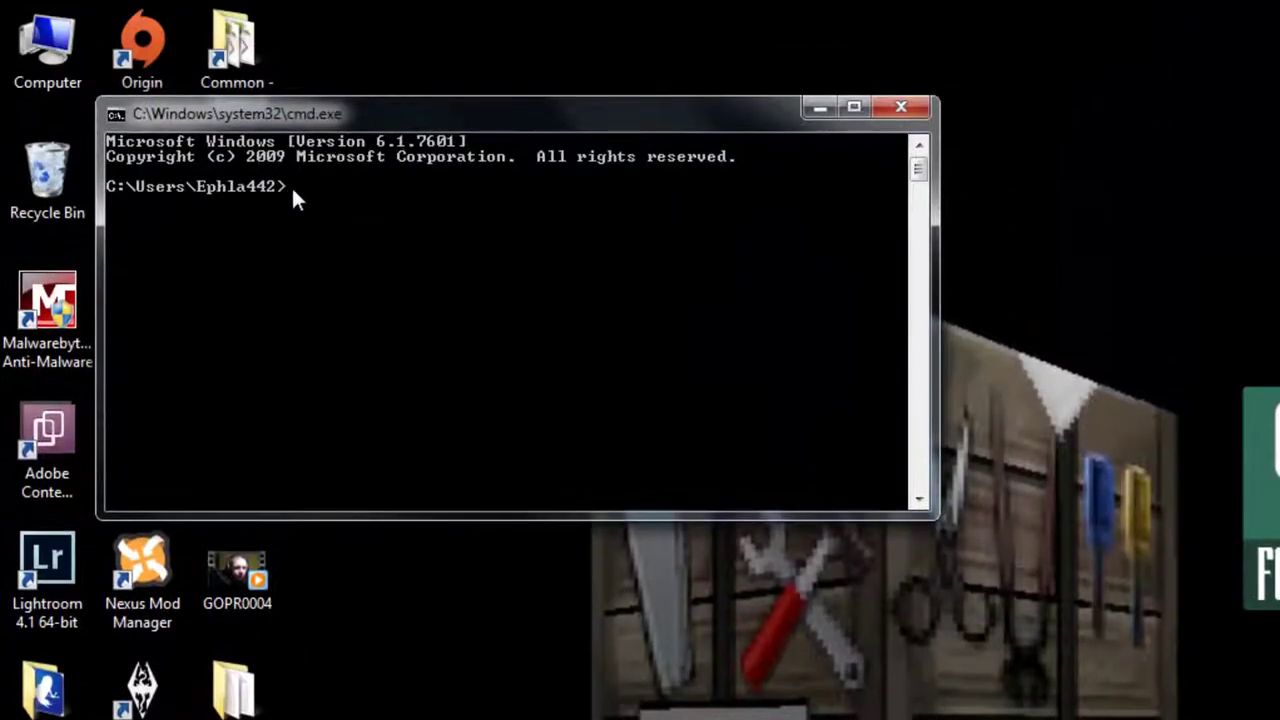
type("ipconfig")
key("Return")
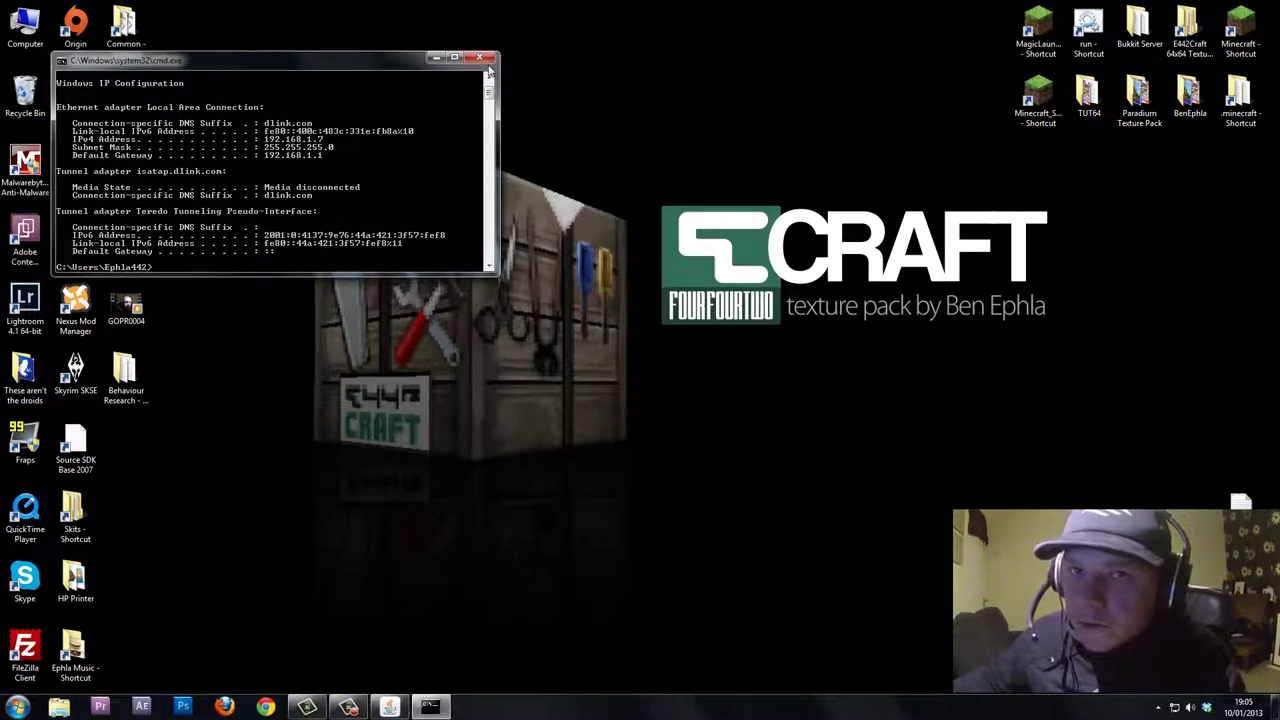
left_click(484, 58)
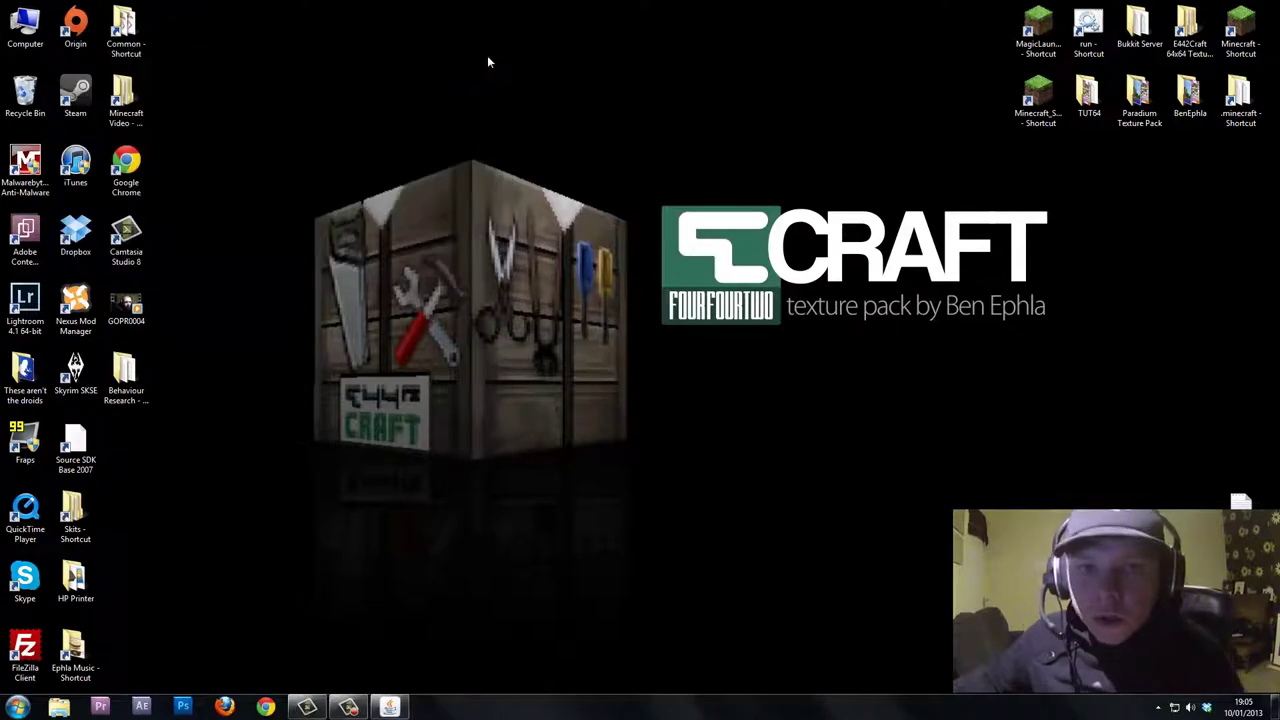